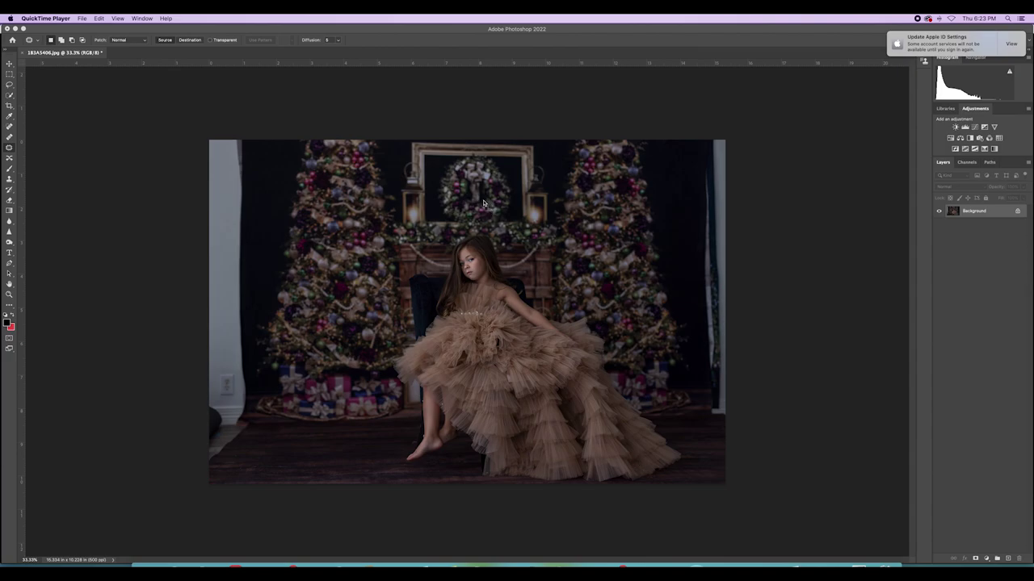
- Remove small floor blemishes with an enlarged Spot Healing Brush
{"action": "left_click", "coordinate": [9, 127]}
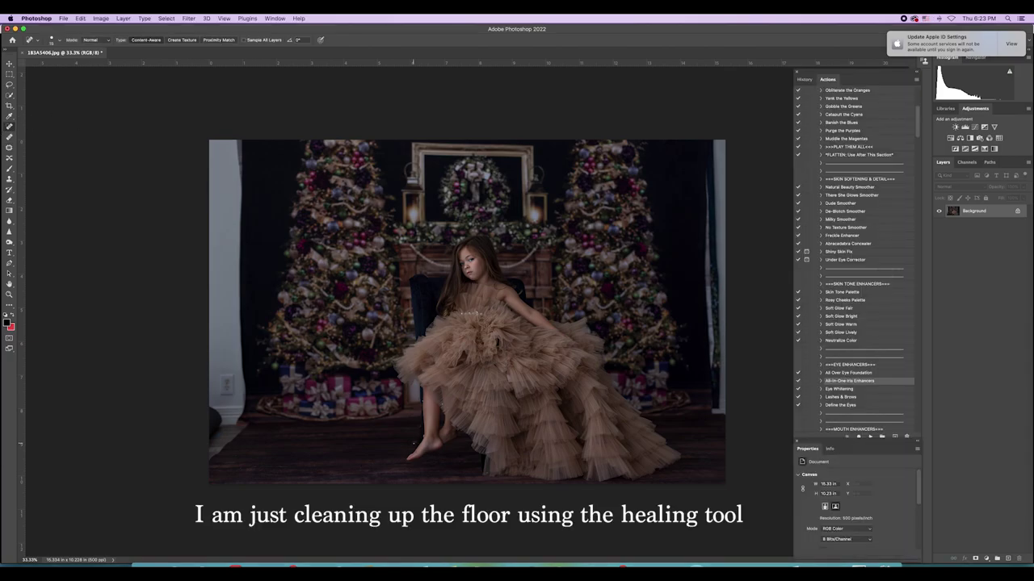
{"action": "key", "text": "bracketright"}
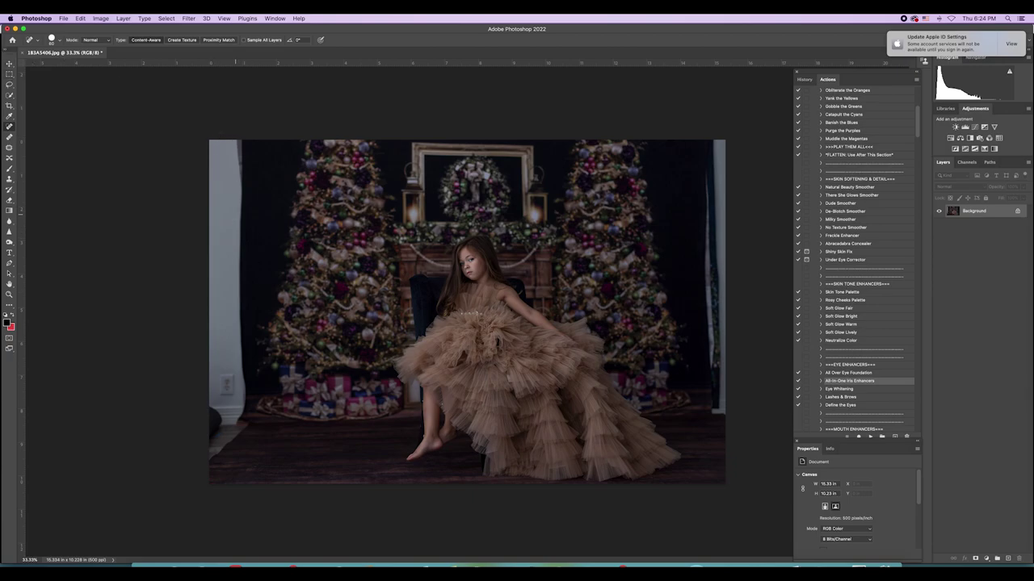
{"action": "left_click", "coordinate": [10, 75]}
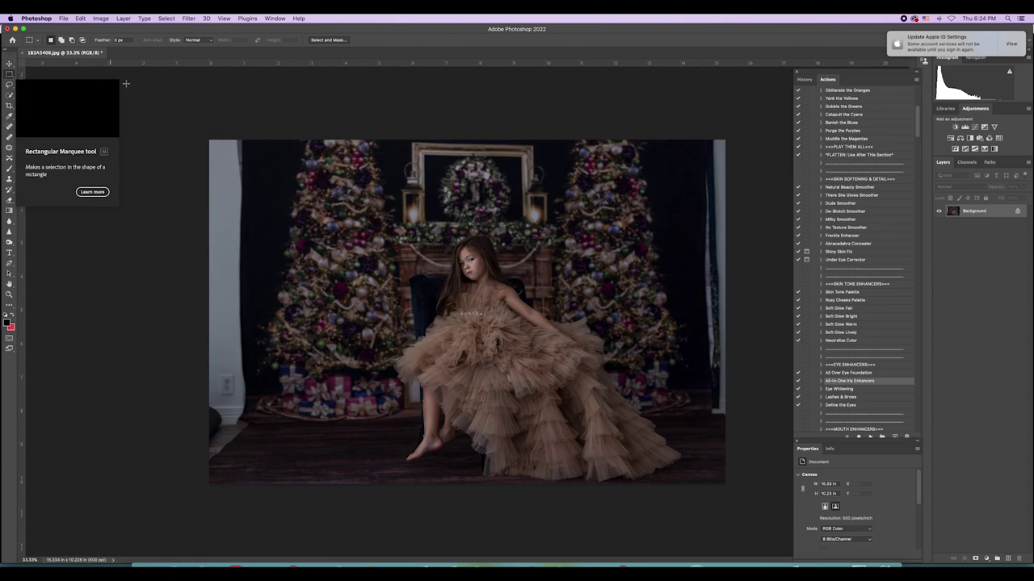
- Content-Aware Fill the pale wall strip along the left edge
{"action": "left_click_drag", "start_coordinate": [209, 139], "coordinate": [248, 425]}
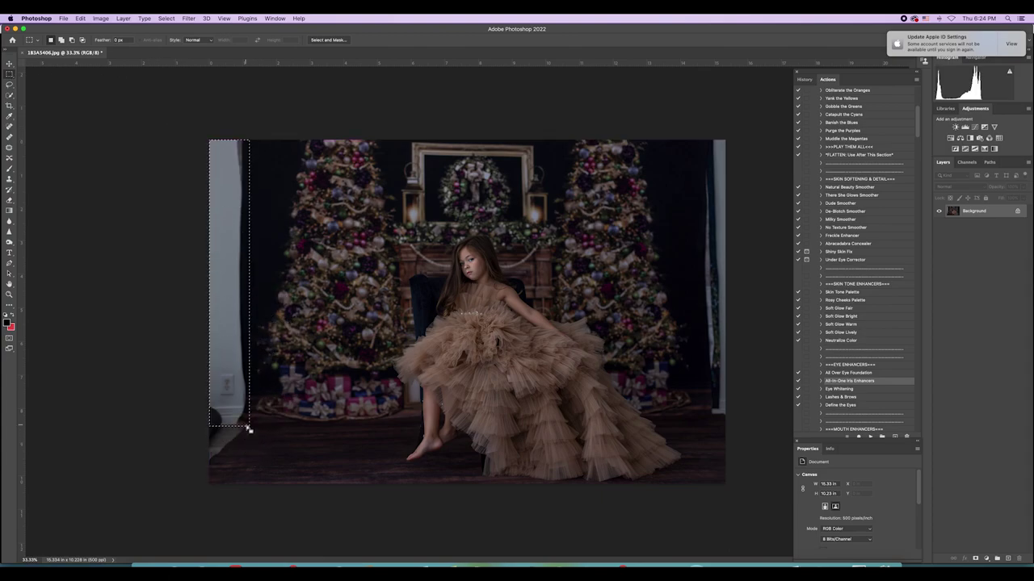
{"action": "key", "text": "shift+BackSpace"}
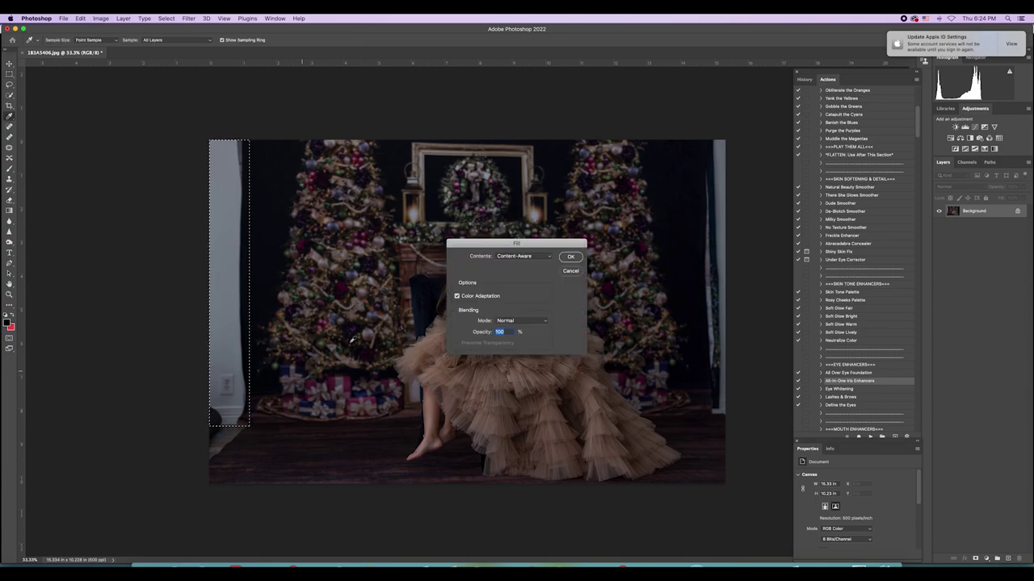
{"action": "left_click", "coordinate": [570, 256]}
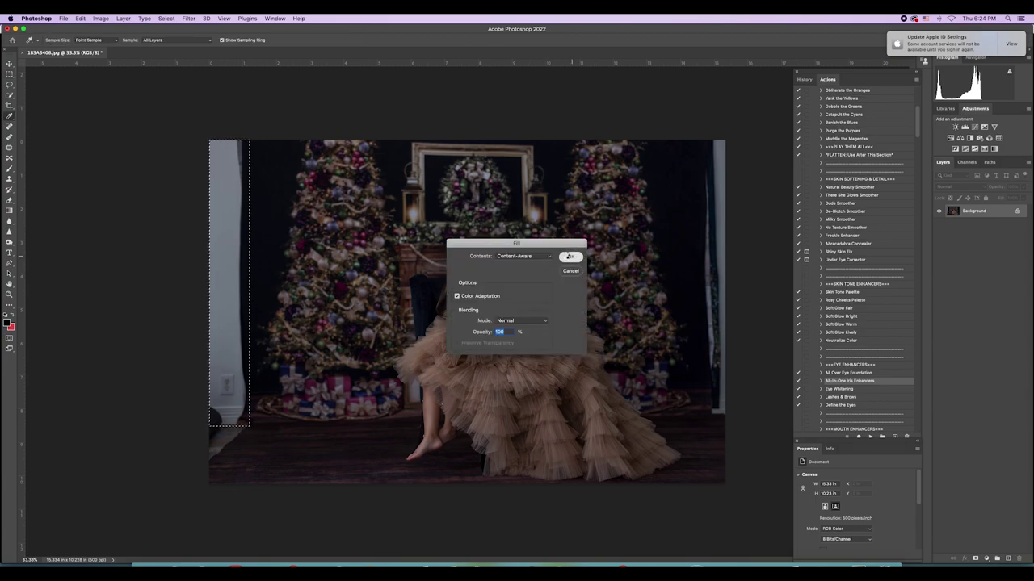
{"action": "left_click", "coordinate": [569, 257]}
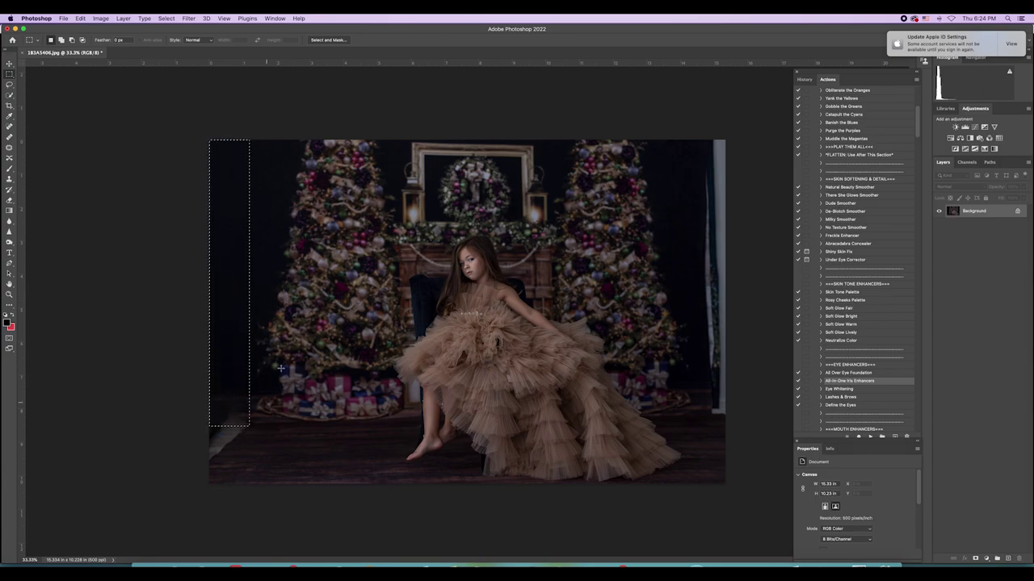
{"action": "key", "text": "super+d"}
- Lasso the dark object and a leftover spot on the lower-left floor and Content-Aware Fill both
{"action": "left_click", "coordinate": [10, 157]}
{"action": "mouse_move", "coordinate": [225, 415]}
{"action": "left_mouse_down"}
{"action": "mouse_move", "coordinate": [202, 463]}
{"action": "mouse_move", "coordinate": [215, 465]}
{"action": "mouse_move", "coordinate": [249, 433]}
{"action": "mouse_move", "coordinate": [227, 414]}
{"action": "left_mouse_up"}
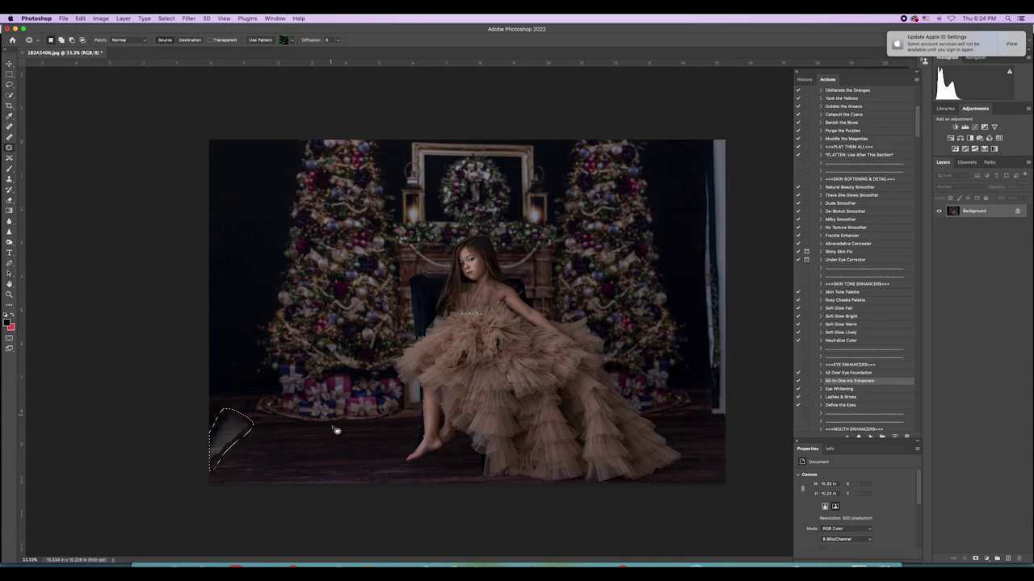
{"action": "key", "text": "shift+BackSpace"}
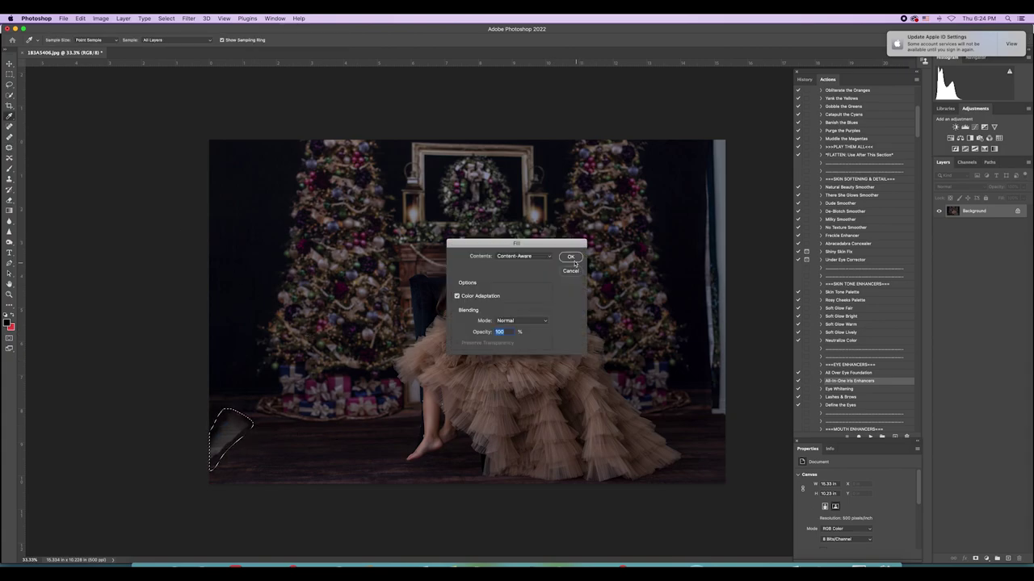
{"action": "left_click", "coordinate": [568, 258]}
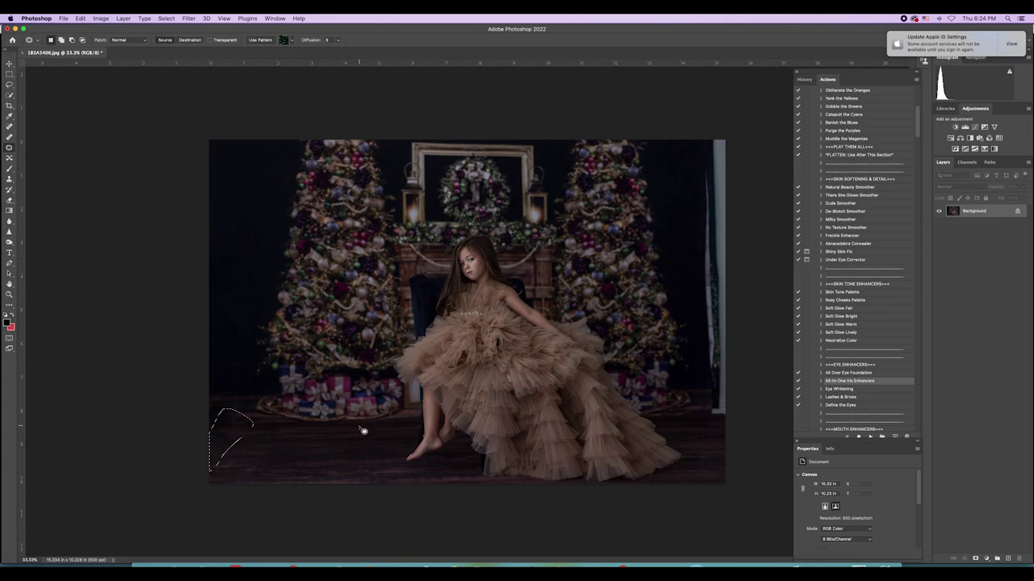
{"action": "key", "text": "super+d"}
{"action": "mouse_move", "coordinate": [230, 432]}
{"action": "left_mouse_down"}
{"action": "mouse_move", "coordinate": [213, 431]}
{"action": "mouse_move", "coordinate": [231, 429]}
{"action": "mouse_move", "coordinate": [235, 411]}
{"action": "mouse_move", "coordinate": [211, 421]}
{"action": "left_mouse_up"}
{"action": "key", "text": "shift+BackSpace"}
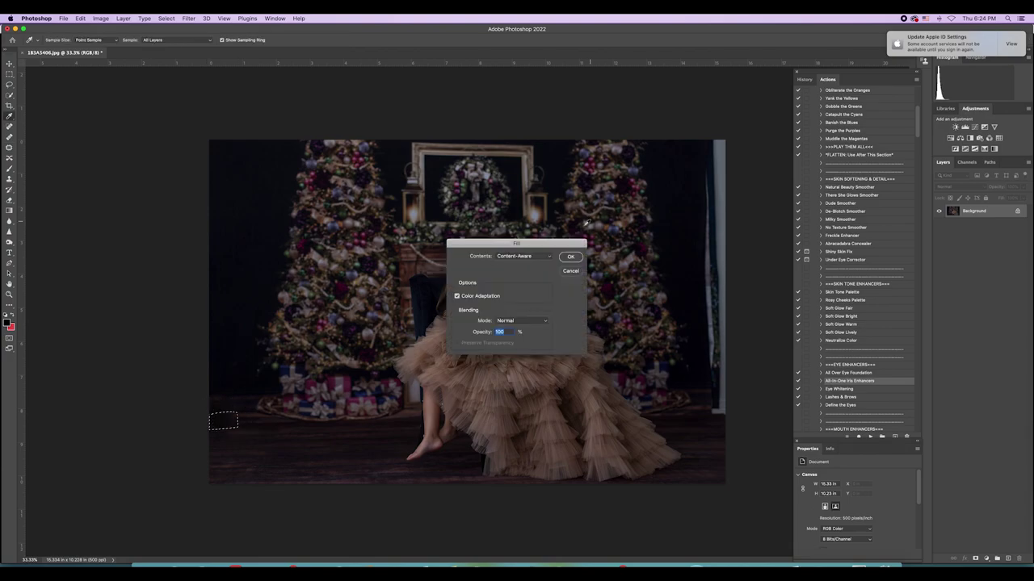
{"action": "key", "text": "Return"}
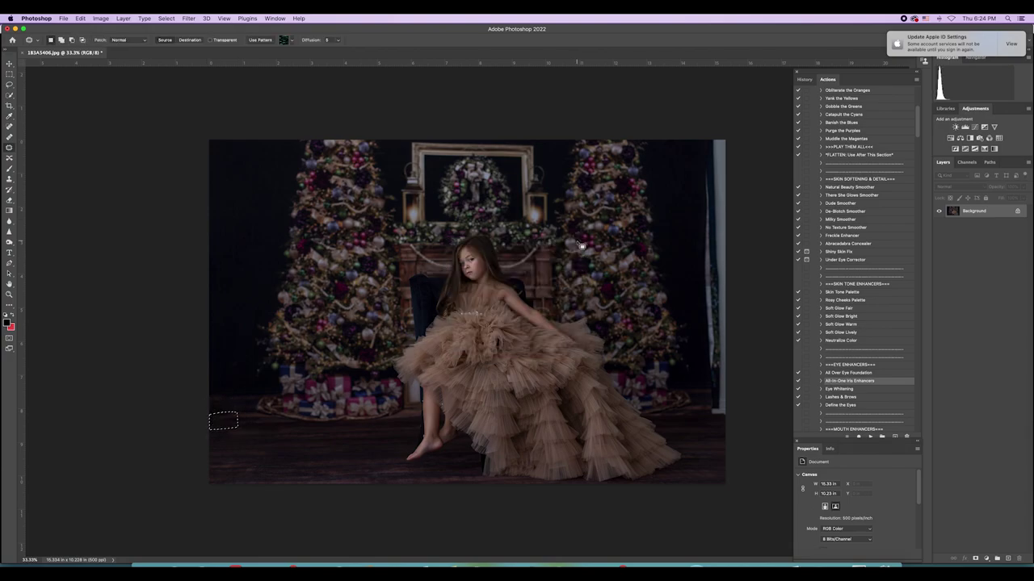
{"action": "key", "text": "super+d"}
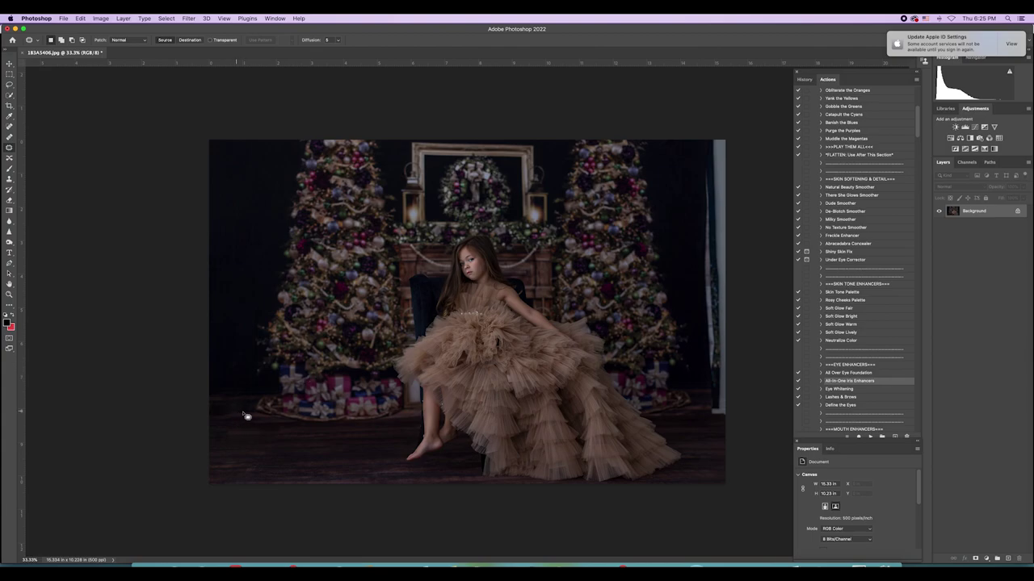
- Replace the pale wall strip along the right edge using Content-Aware Fill
{"action": "left_click", "coordinate": [9, 74]}
{"action": "left_click_drag", "start_coordinate": [705, 129], "coordinate": [750, 417]}
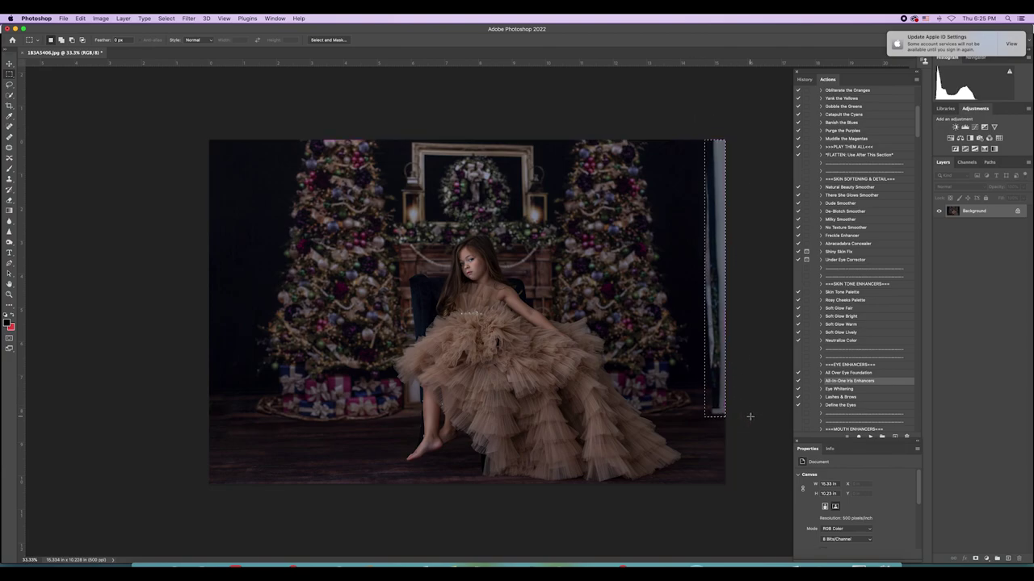
{"action": "key", "text": "shift+BackSpace"}
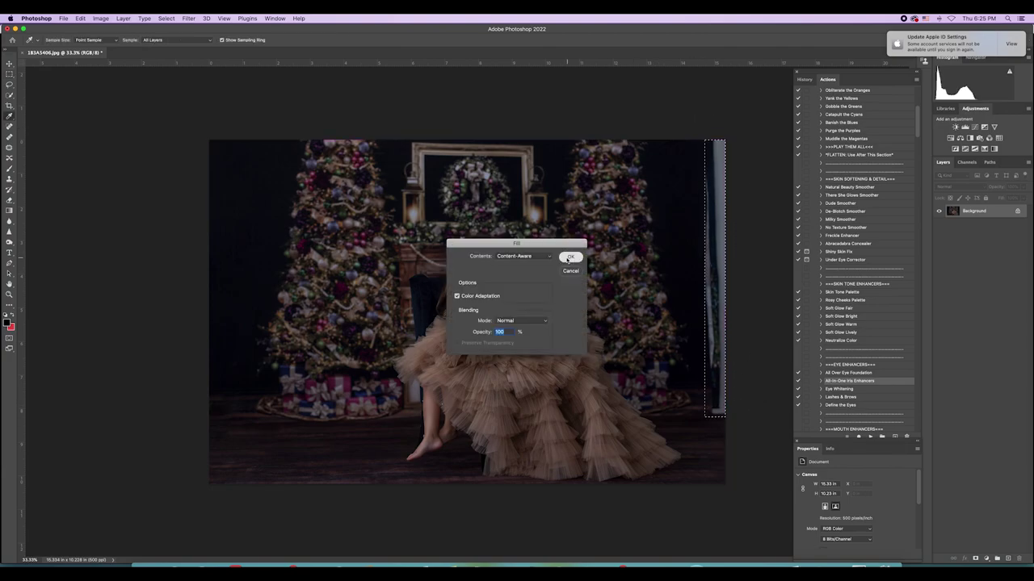
{"action": "left_click", "coordinate": [570, 257]}
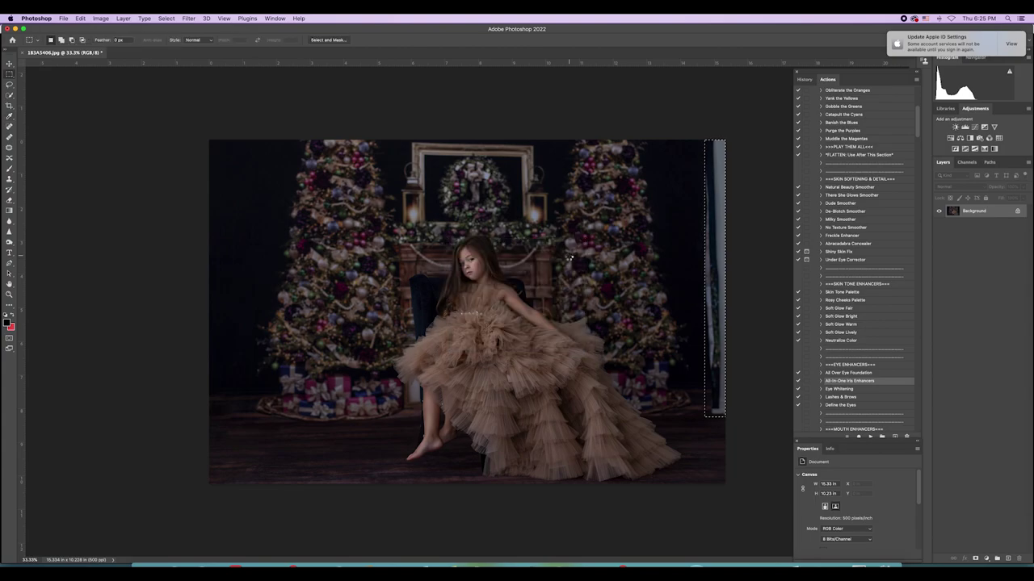
{"action": "key", "text": "super+d"}
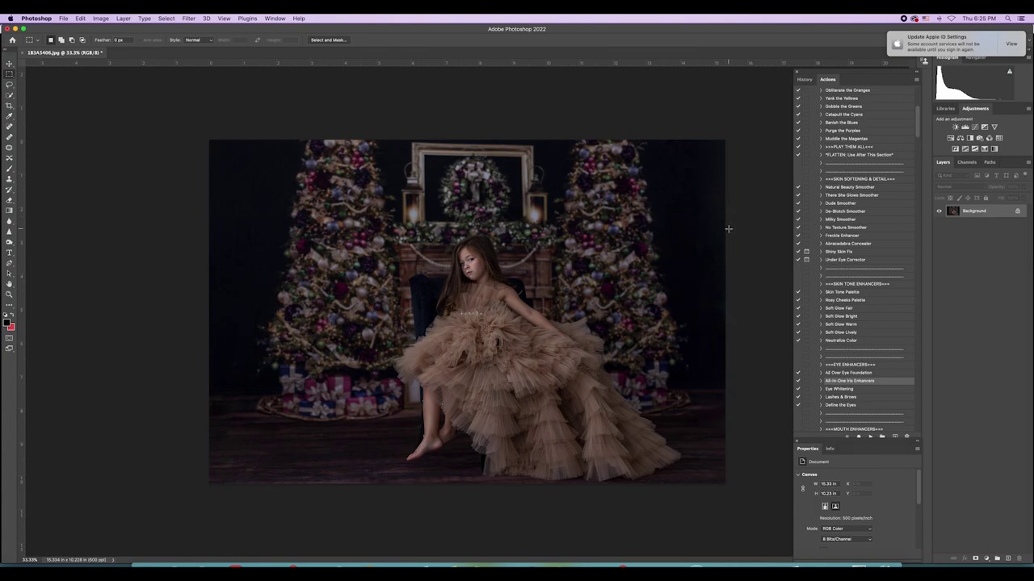
{"action": "left_click", "coordinate": [9, 107]}
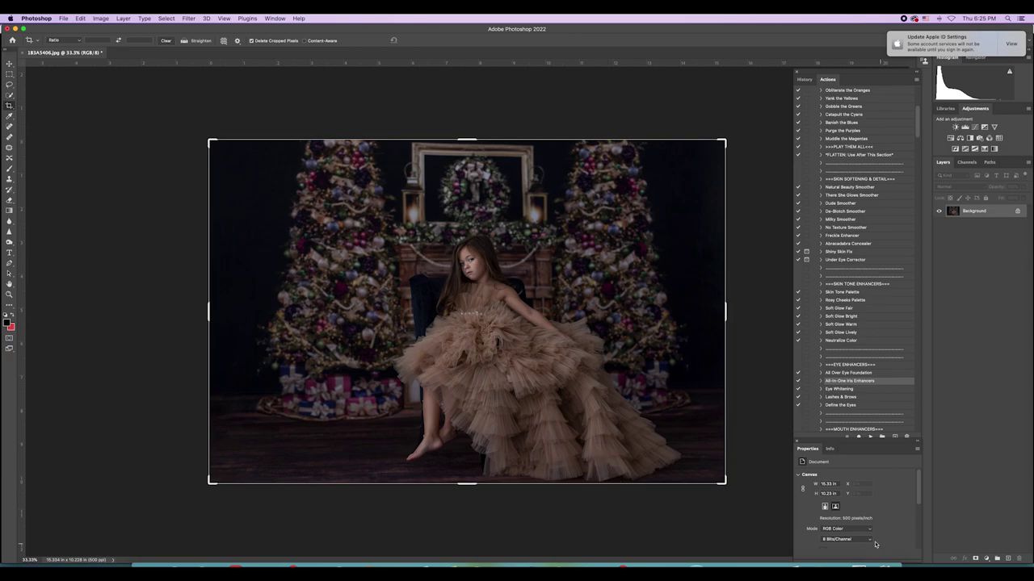
- Extend the crop past the left, right and bottom edges, enlarging the canvas to 15.96 × 10.65 in
{"action": "left_click_drag", "start_coordinate": [722, 481], "coordinate": [724, 482]}
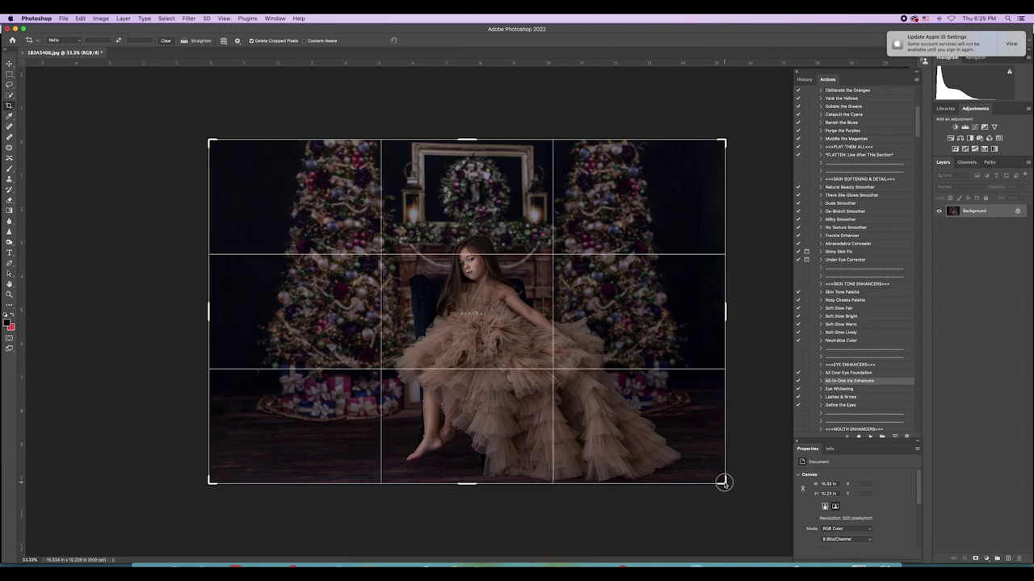
{"action": "left_click_drag", "start_coordinate": [723, 482], "coordinate": [727, 491]}
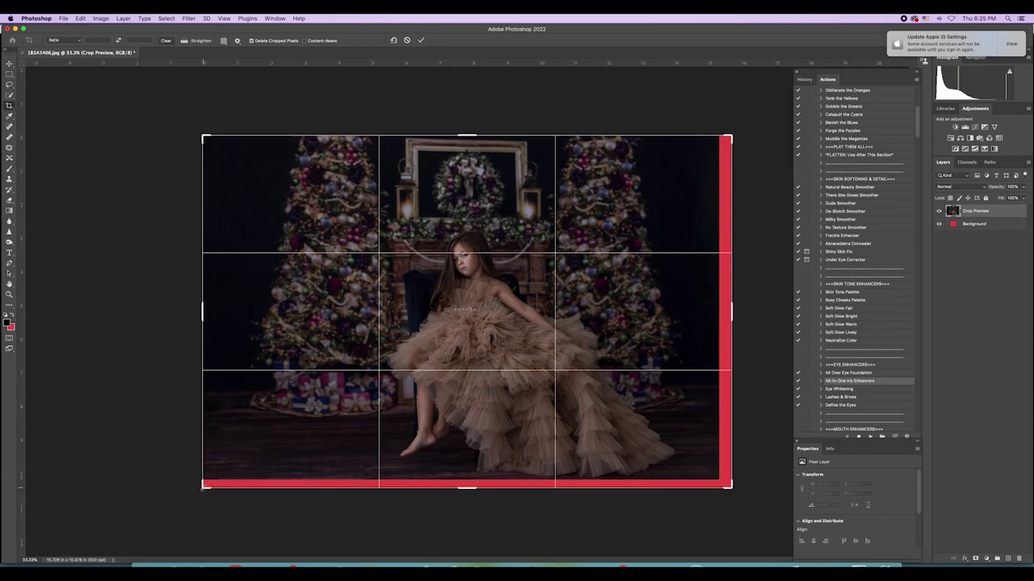
{"action": "left_click_drag", "start_coordinate": [201, 489], "coordinate": [208, 497]}
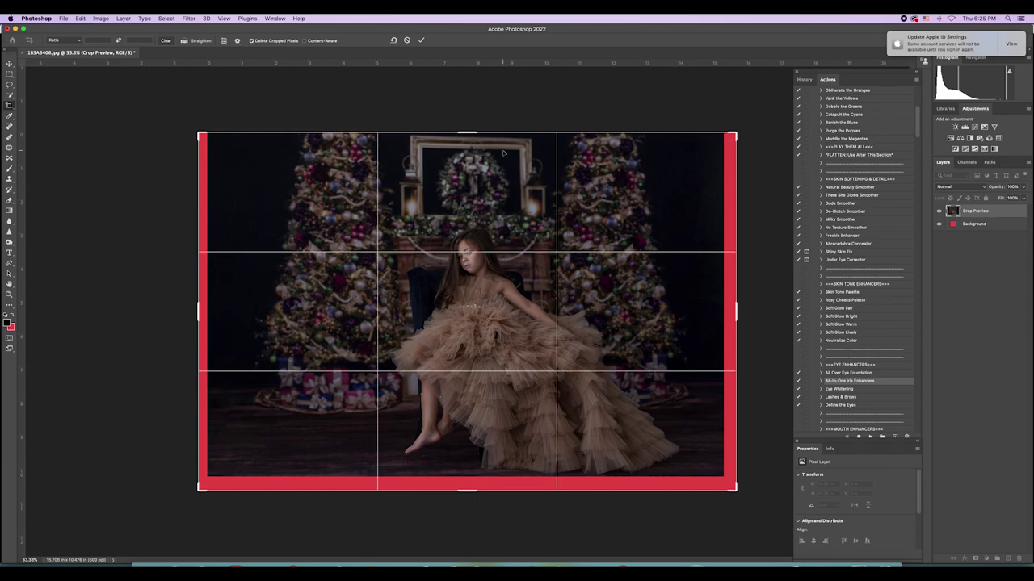
{"action": "left_click", "coordinate": [421, 39]}
{"action": "left_click", "coordinate": [10, 73]}
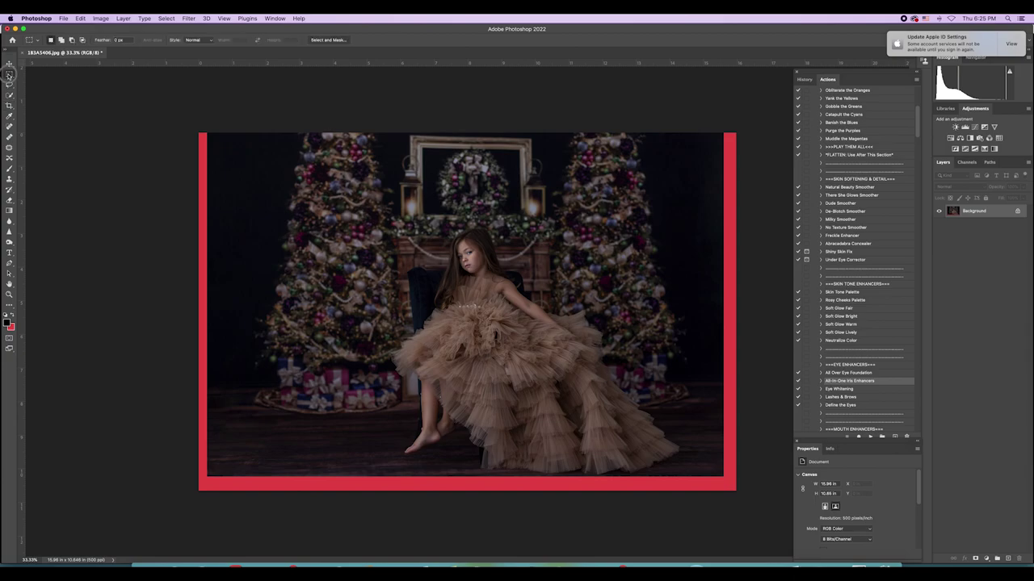
- Content-Aware Fill the red borders along the left and right edges
{"action": "left_click_drag", "start_coordinate": [199, 133], "coordinate": [213, 502]}
{"action": "key", "text": "shift+BackSpace"}
{"action": "left_click", "coordinate": [576, 259]}
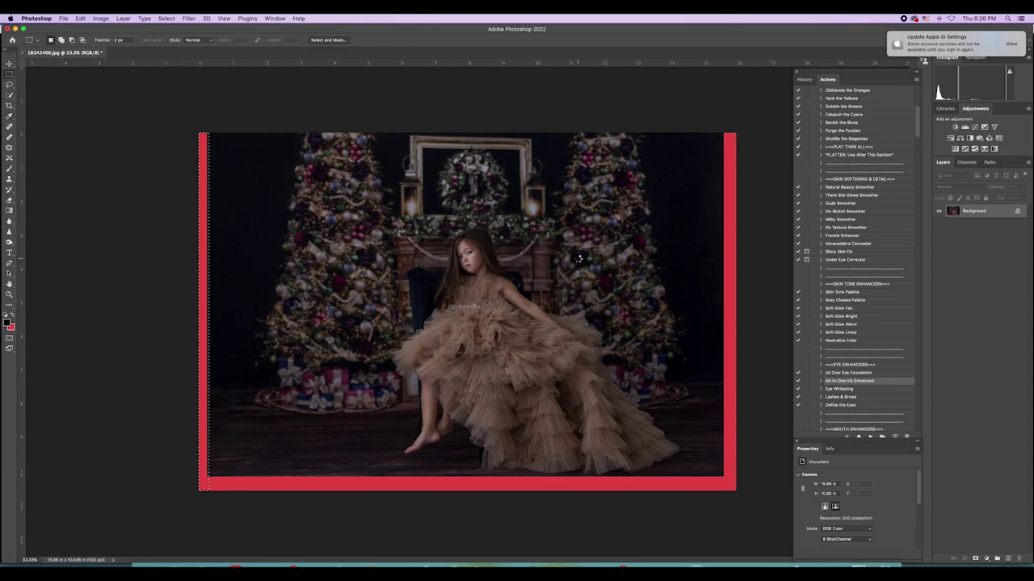
{"action": "key", "text": "super+d"}
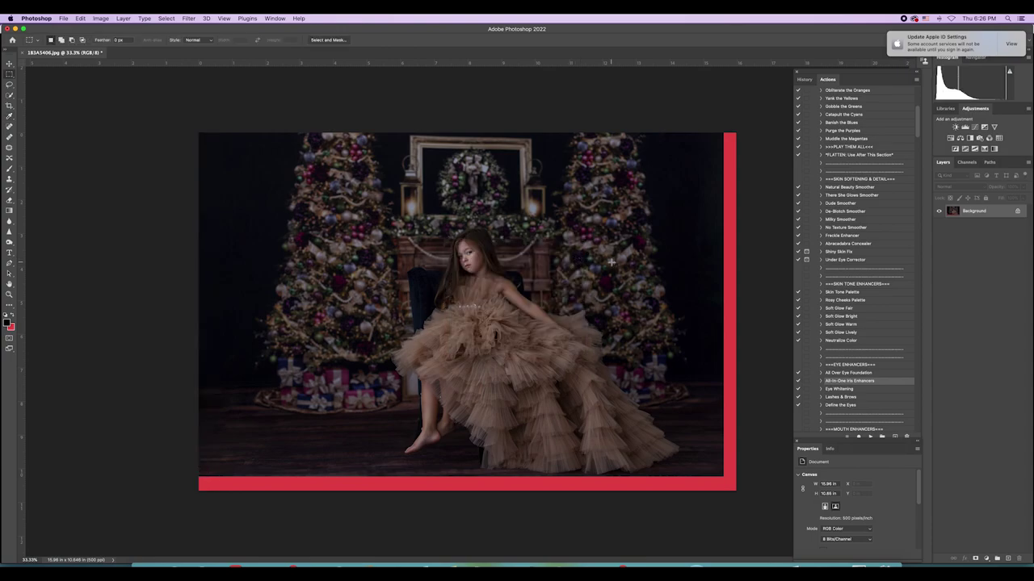
{"action": "left_click_drag", "start_coordinate": [720, 127], "coordinate": [757, 516]}
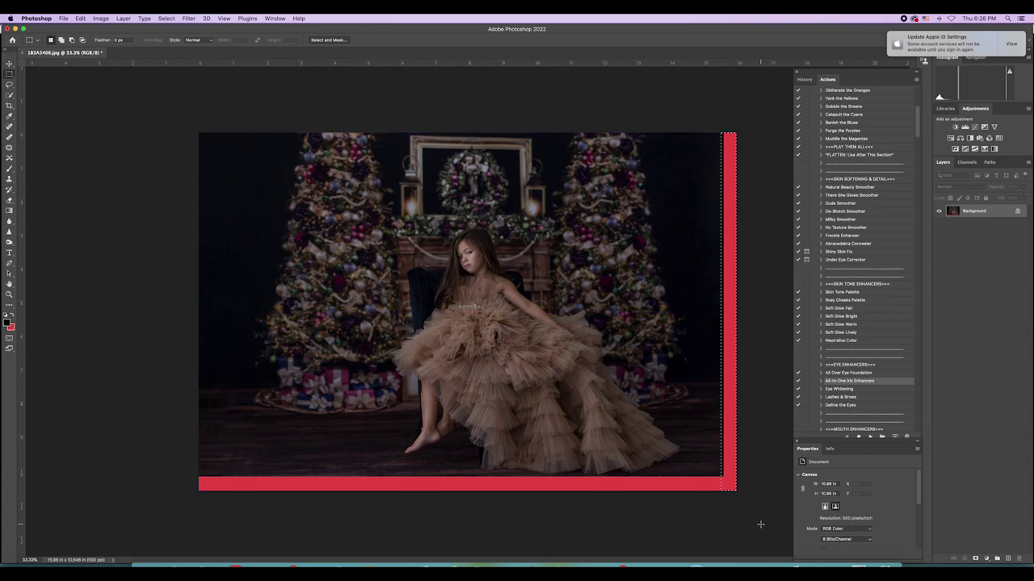
{"action": "key", "text": "shift+BackSpace"}
{"action": "left_click", "coordinate": [577, 258]}
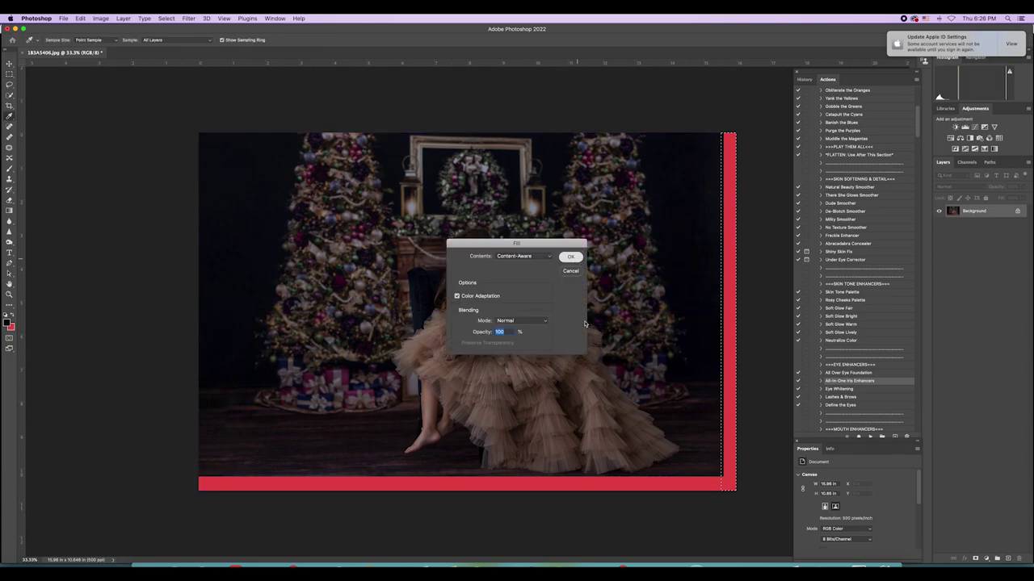
{"action": "key", "text": "Return"}
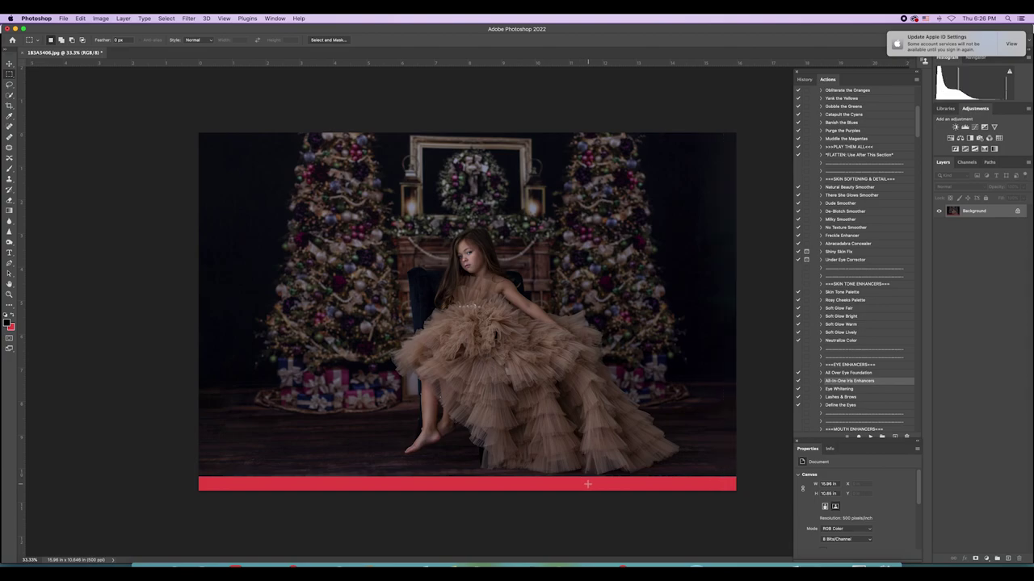
- Content-Aware Fill the bottom red border, then outline the bottom floor edge with the Patch tool
{"action": "left_click_drag", "start_coordinate": [194, 476], "coordinate": [779, 531]}
{"action": "key", "text": "shift+BackSpace"}
{"action": "left_click", "coordinate": [570, 258]}
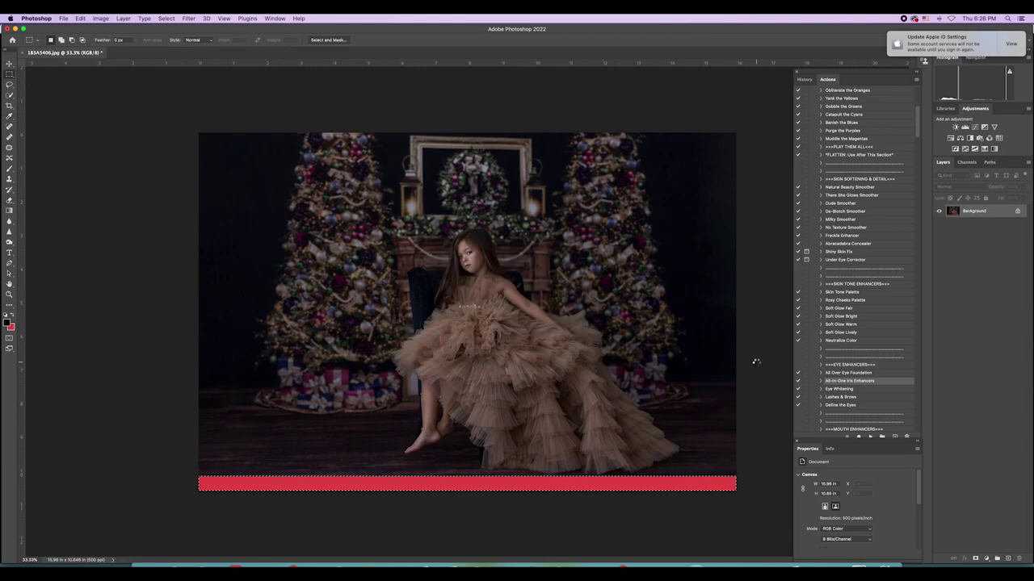
{"action": "key", "text": "ctrl+d"}
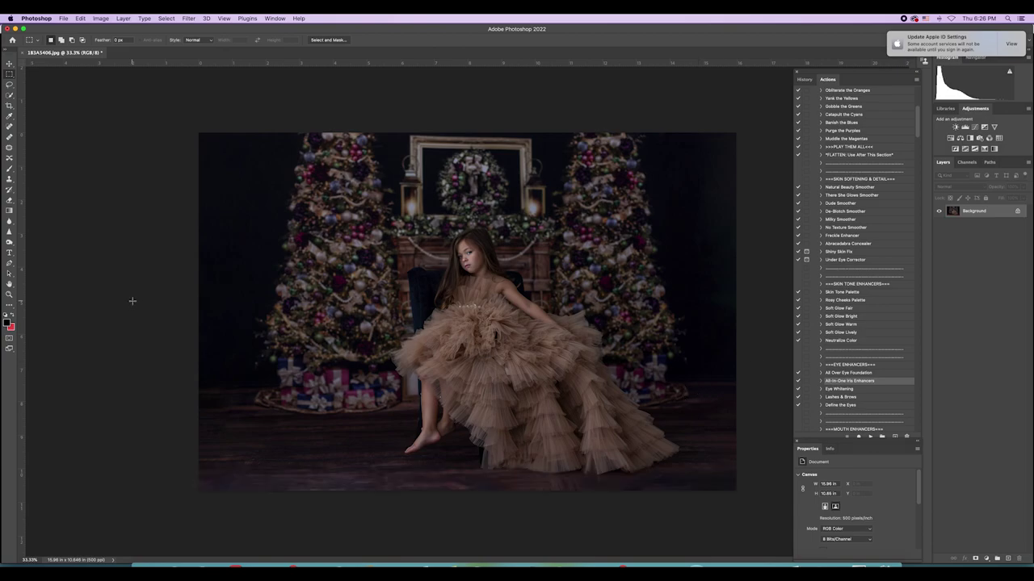
{"action": "left_click", "coordinate": [9, 148]}
{"action": "mouse_move", "coordinate": [549, 485]}
{"action": "left_mouse_down"}
{"action": "mouse_move", "coordinate": [631, 496]}
{"action": "mouse_move", "coordinate": [625, 482]}
{"action": "mouse_move", "coordinate": [604, 481]}
{"action": "mouse_move", "coordinate": [469, 485]}
{"action": "left_mouse_up"}
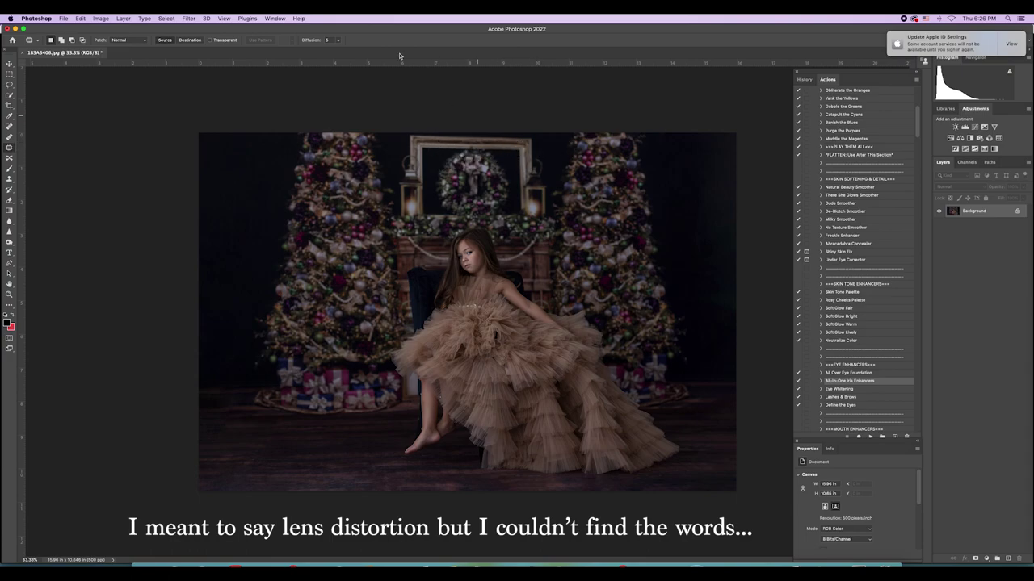
- Open Filter > Liquify on the portrait
{"action": "left_click", "coordinate": [187, 18]}
{"action": "left_click", "coordinate": [209, 99]}
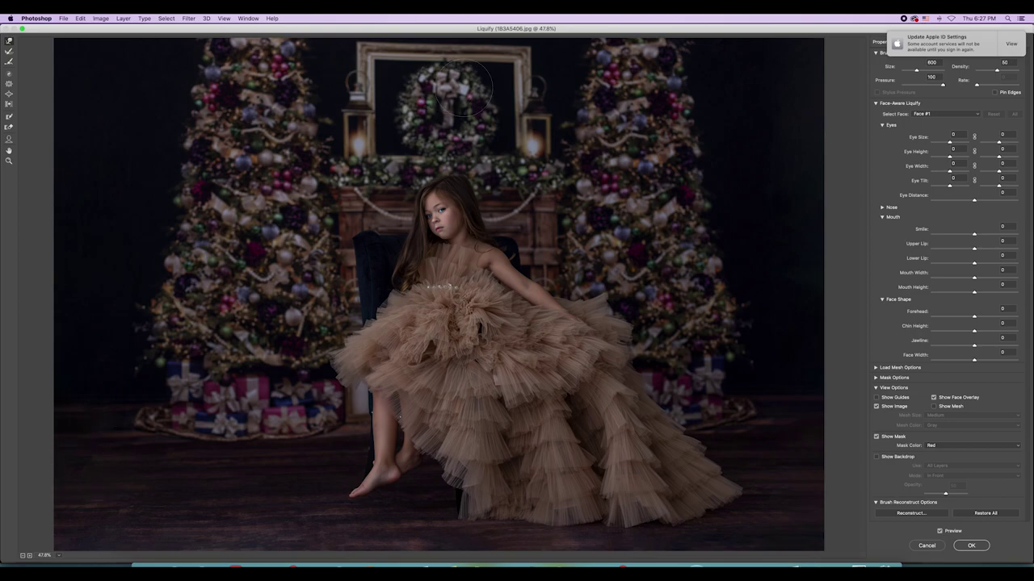
- Forward-warp the backdrop's top edge near the mirror frame in Liquify and apply it
{"action": "key", "text": "super+minus"}
{"action": "key", "text": "super+minus"}
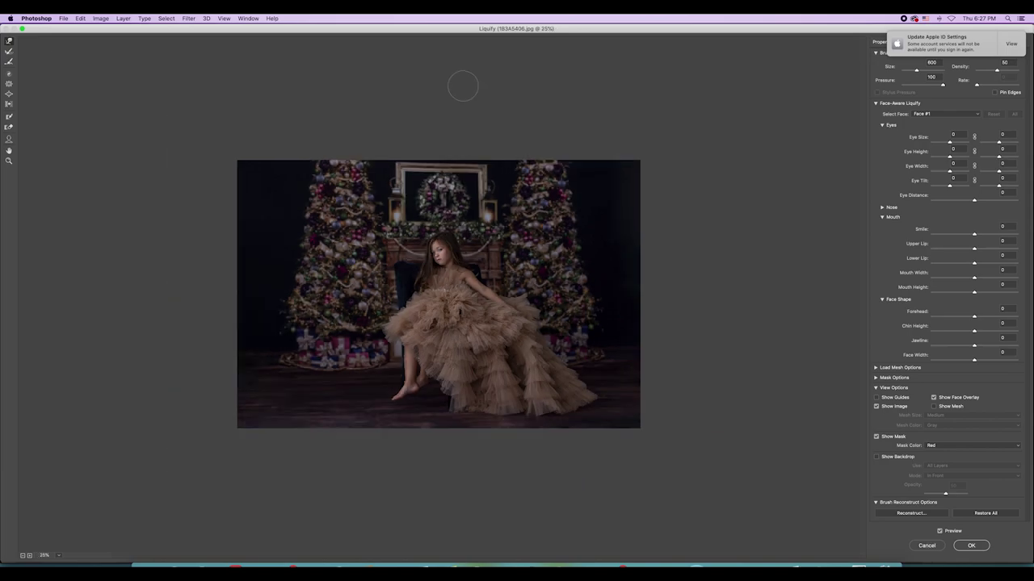
{"action": "key", "text": "bracketright"}
{"action": "key", "text": "bracketright"}
{"action": "key", "text": "bracketright"}
{"action": "key", "text": "bracketright"}
{"action": "key", "text": "bracketright"}
{"action": "key", "text": "bracketright"}
{"action": "key", "text": "bracketright"}
{"action": "key", "text": "bracketright"}
{"action": "left_click_drag", "start_coordinate": [403, 157], "coordinate": [432, 156]}
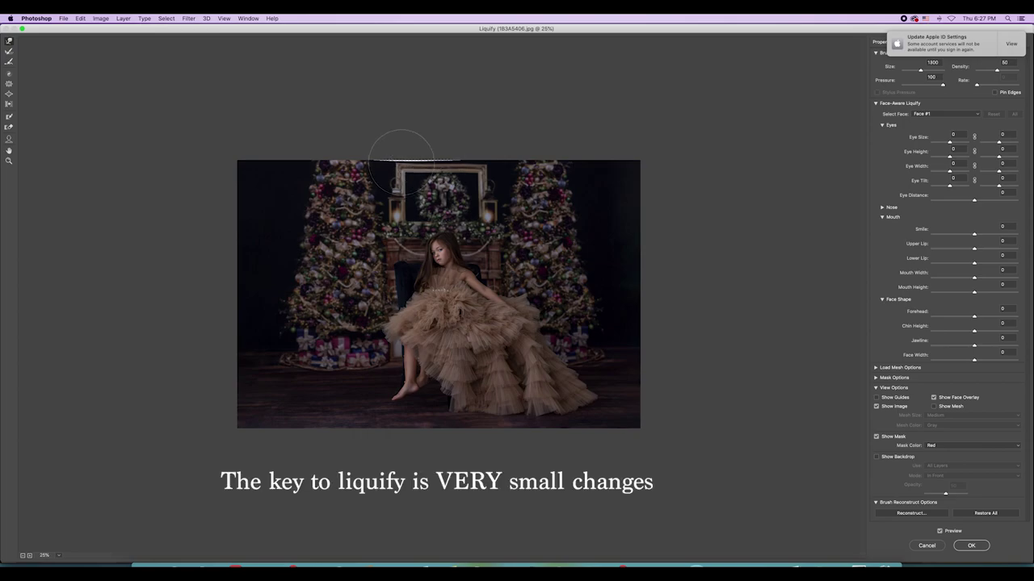
{"action": "key", "text": "bracketleft"}
{"action": "key", "text": "bracketleft"}
{"action": "key", "text": "bracketleft"}
{"action": "key", "text": "bracketleft"}
{"action": "key", "text": "bracketleft"}
{"action": "key", "text": "bracketleft"}
{"action": "key", "text": "bracketleft"}
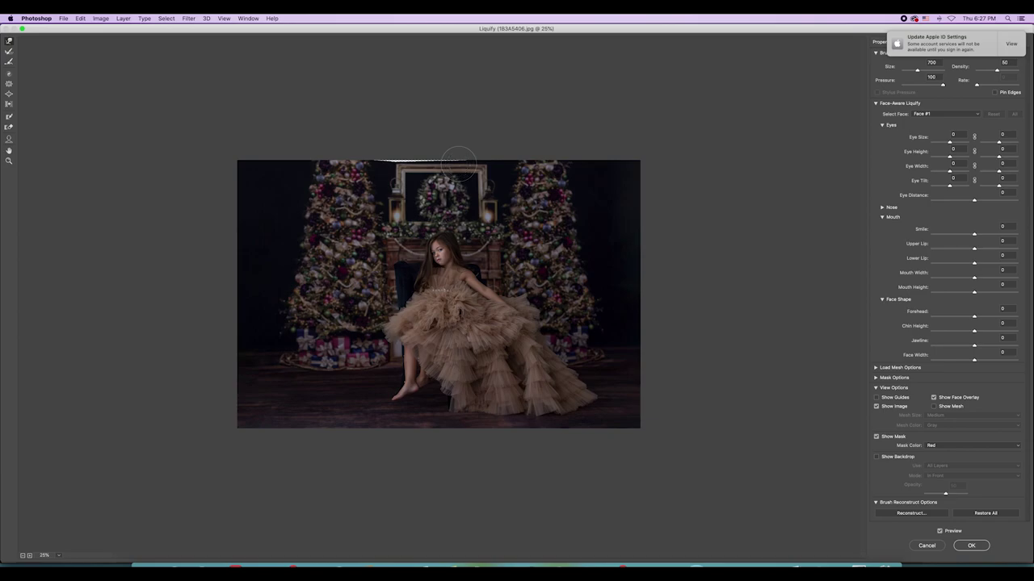
{"action": "key", "text": "bracketright"}
{"action": "key", "text": "bracketright"}
{"action": "left_click", "coordinate": [972, 546]}
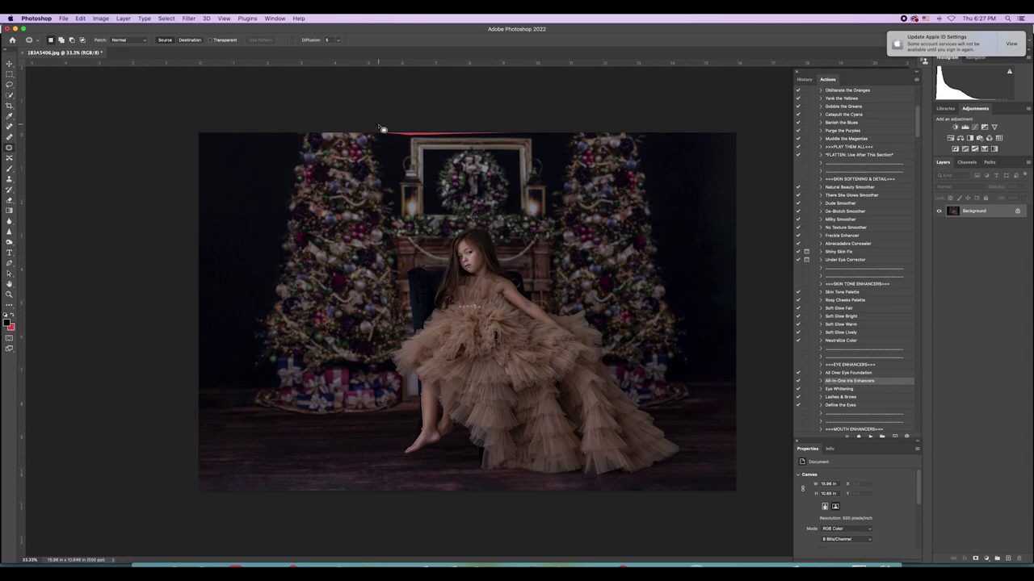
- Content-Aware Fill the flawed strip along the top edge
{"action": "mouse_move", "coordinate": [369, 135]}
{"action": "left_mouse_down"}
{"action": "mouse_move", "coordinate": [408, 140]}
{"action": "mouse_move", "coordinate": [402, 126]}
{"action": "mouse_move", "coordinate": [370, 130]}
{"action": "mouse_move", "coordinate": [518, 133]}
{"action": "left_mouse_up"}
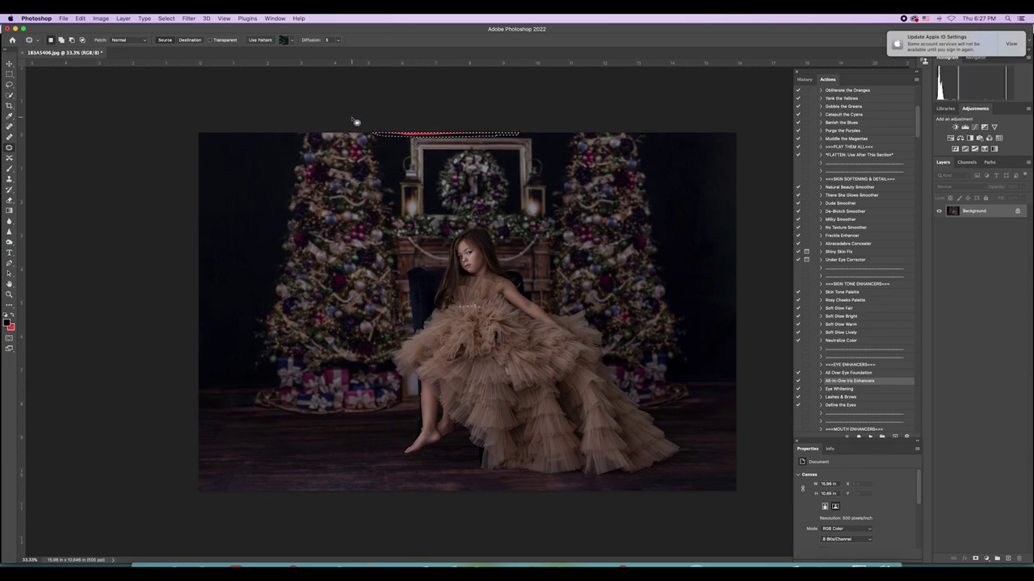
{"action": "key", "text": "shift+BackSpace"}
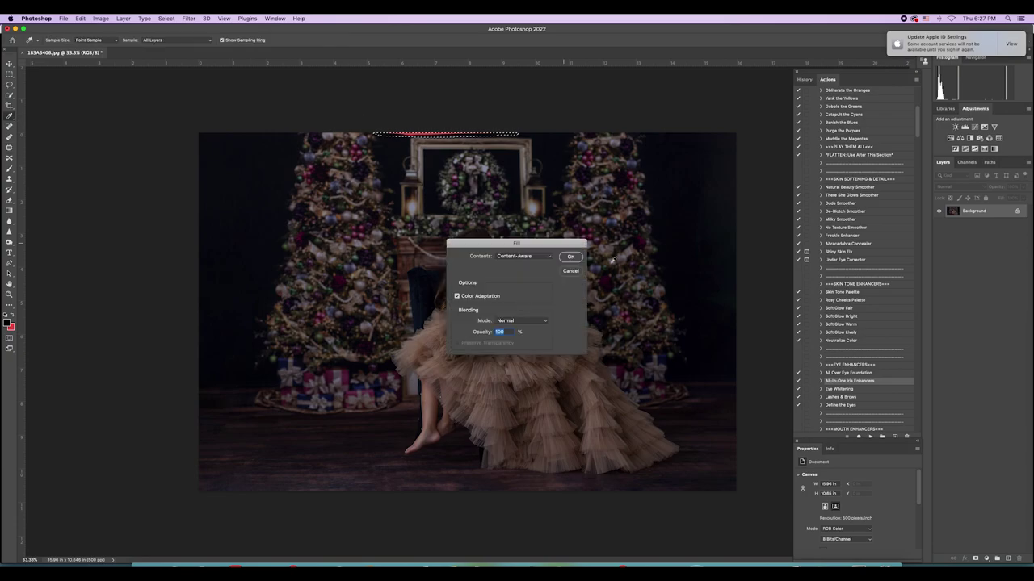
{"action": "left_click", "coordinate": [571, 258]}
{"action": "key", "text": "super+d"}
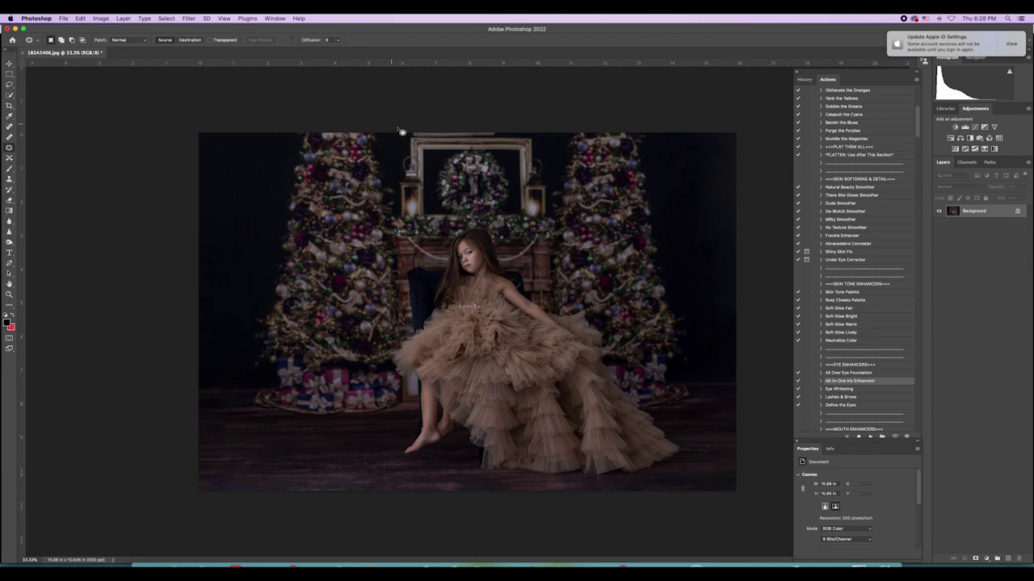
- Patch the remaining top-edge flaws above the mirror frame from the dark backdrop
{"action": "key", "text": "super+equal"}
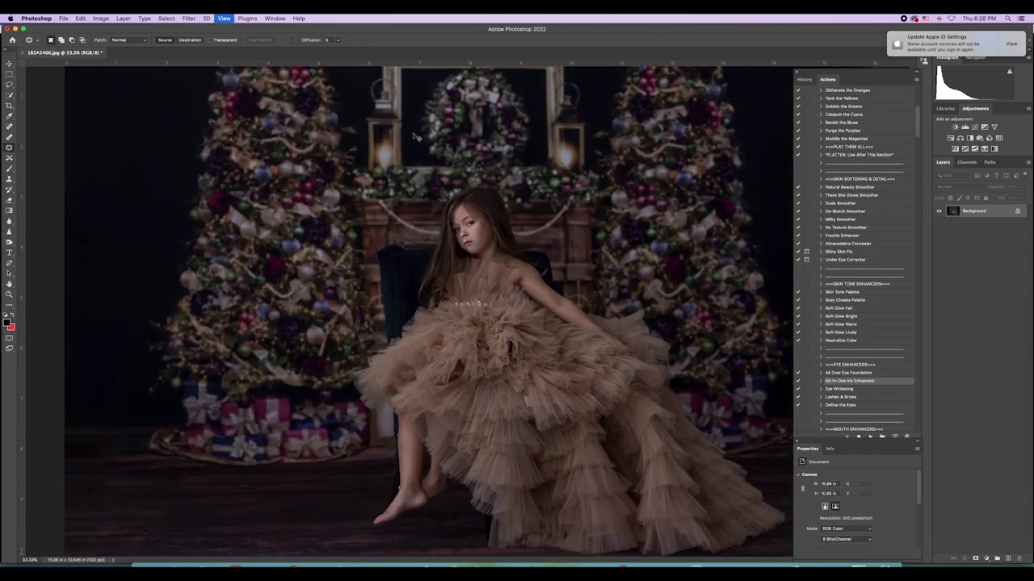
{"action": "scroll", "coordinate": [469, 199], "scroll_direction": "up", "scroll_amount": 3}
{"action": "mouse_move", "coordinate": [384, 177]}
{"action": "left_mouse_down"}
{"action": "mouse_move", "coordinate": [447, 182]}
{"action": "mouse_move", "coordinate": [383, 174]}
{"action": "mouse_move", "coordinate": [399, 183]}
{"action": "mouse_move", "coordinate": [513, 179]}
{"action": "mouse_move", "coordinate": [125, 172]}
{"action": "left_mouse_up"}
{"action": "left_click_drag", "start_coordinate": [434, 176], "coordinate": [127, 182]}
{"action": "left_click", "coordinate": [462, 115]}
{"action": "mouse_move", "coordinate": [383, 174]}
{"action": "left_mouse_down"}
{"action": "mouse_move", "coordinate": [454, 181]}
{"action": "mouse_move", "coordinate": [426, 162]}
{"action": "mouse_move", "coordinate": [392, 180]}
{"action": "mouse_move", "coordinate": [440, 184]}
{"action": "mouse_move", "coordinate": [453, 170]}
{"action": "mouse_move", "coordinate": [471, 173]}
{"action": "left_mouse_up"}
{"action": "key", "text": "ctrl+d"}
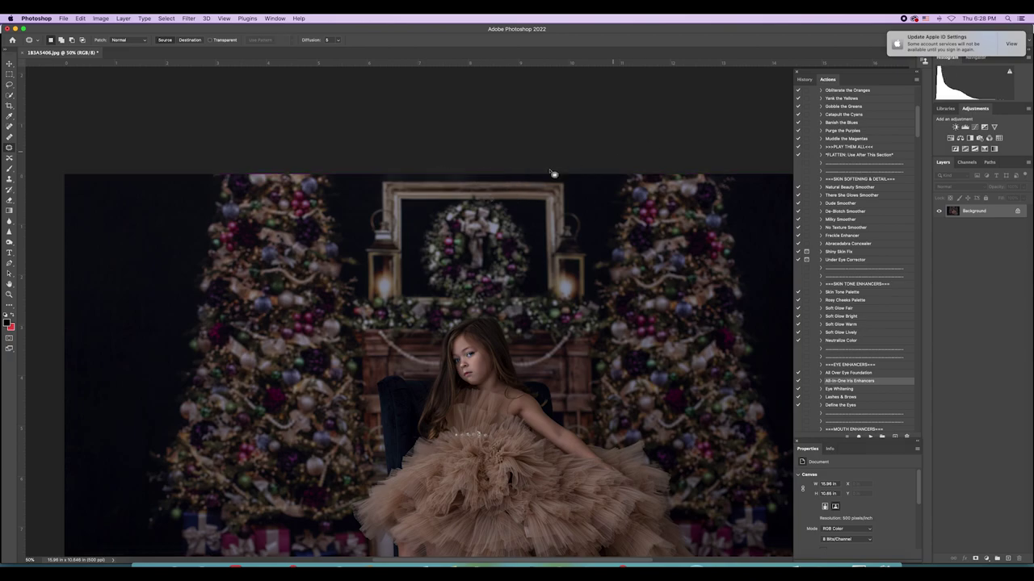
{"action": "scroll", "coordinate": [444, 202], "scroll_direction": "down", "scroll_amount": 3}
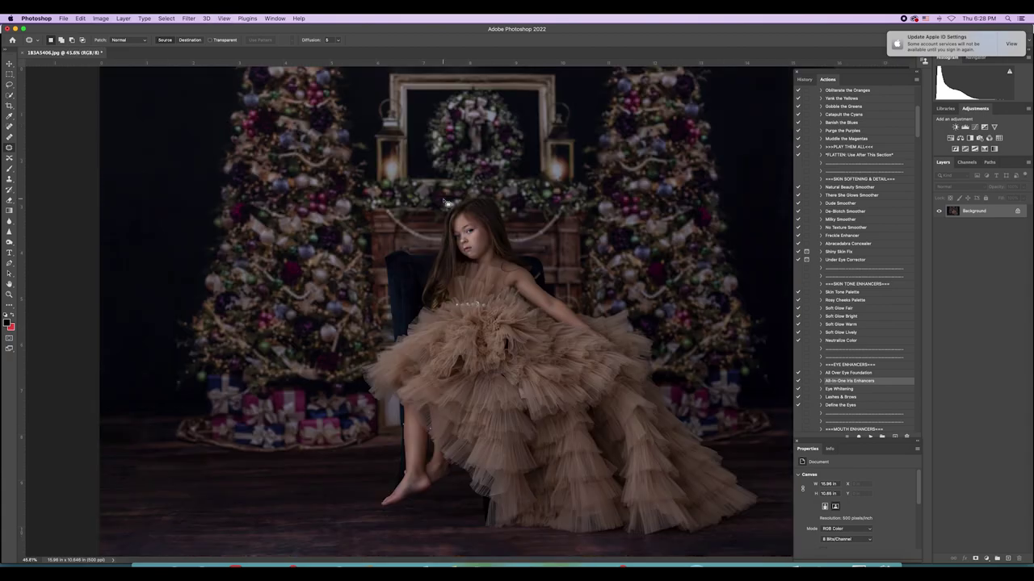
{"action": "scroll", "coordinate": [446, 202], "scroll_direction": "down", "scroll_amount": 2}
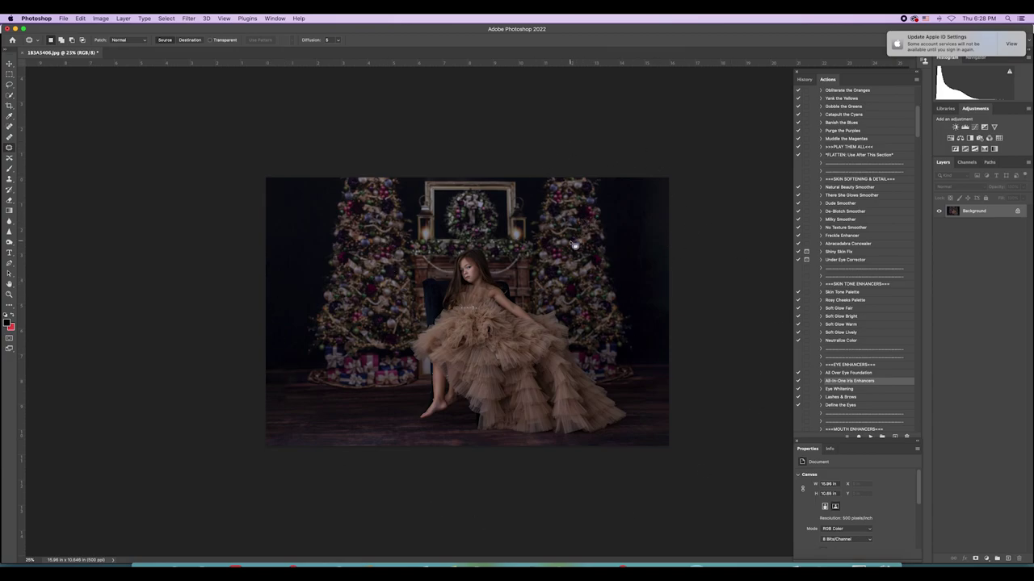
- Add a Hue/Saturation layer with Blues saturation -81 and an inverted mask
{"action": "left_click", "coordinate": [959, 138]}
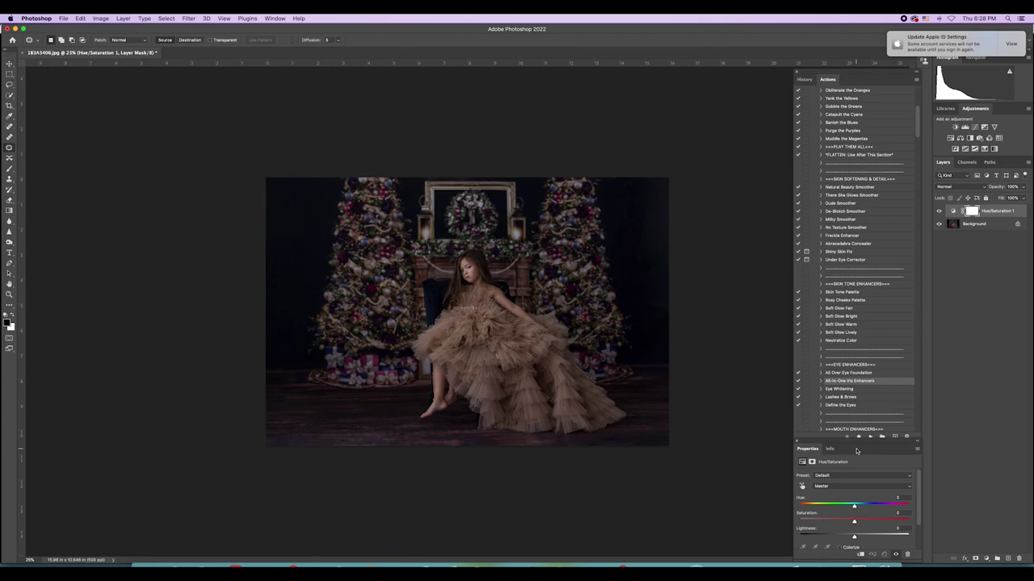
{"action": "left_click", "coordinate": [847, 486]}
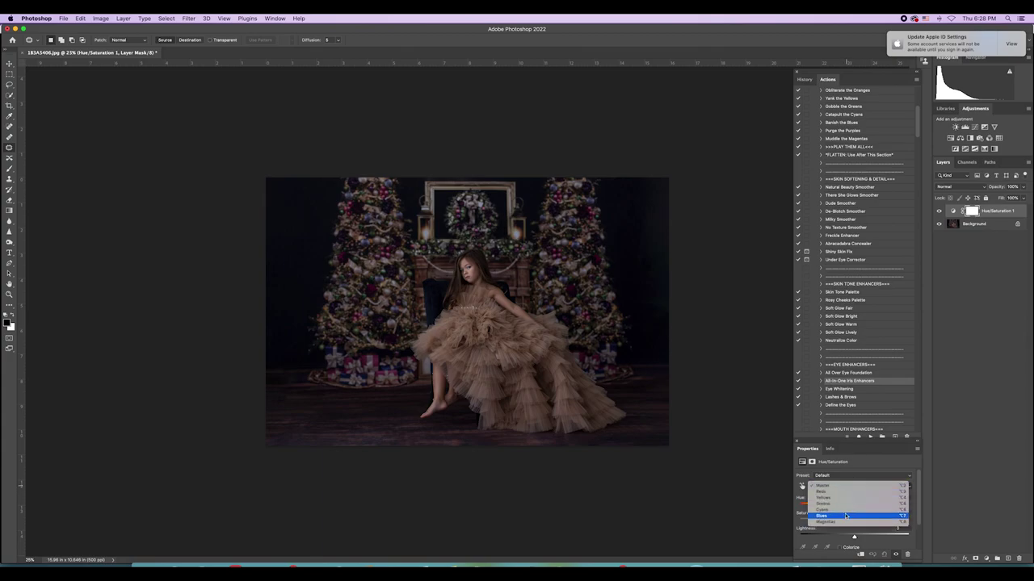
{"action": "key", "text": "Escape"}
{"action": "left_click_drag", "start_coordinate": [853, 520], "coordinate": [810, 522]}
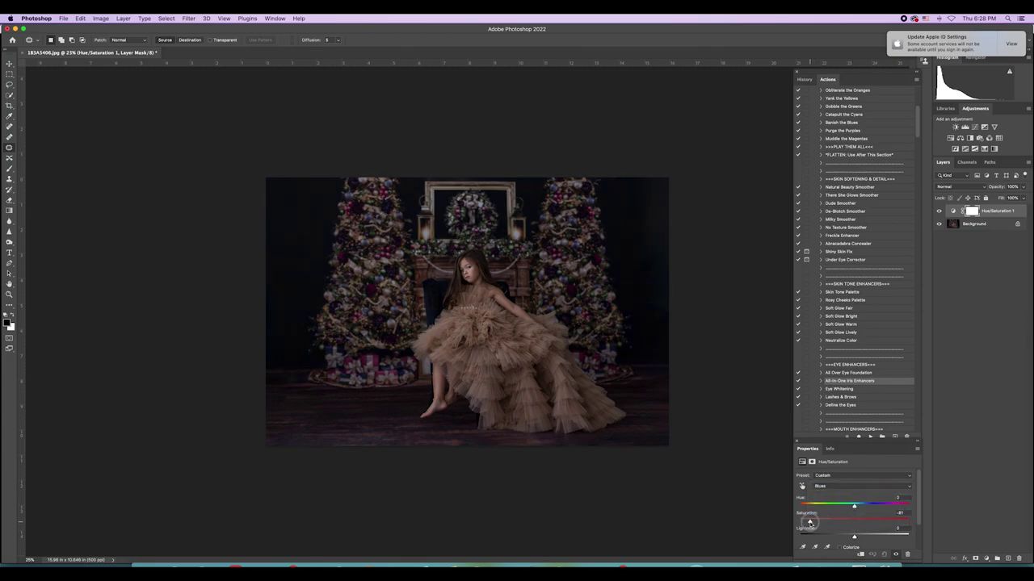
{"action": "key", "text": "super+i"}
- Paint white on the mask across the floor with a 1000 brush, then flatten the image
{"action": "left_click", "coordinate": [11, 318]}
{"action": "left_click", "coordinate": [10, 169]}
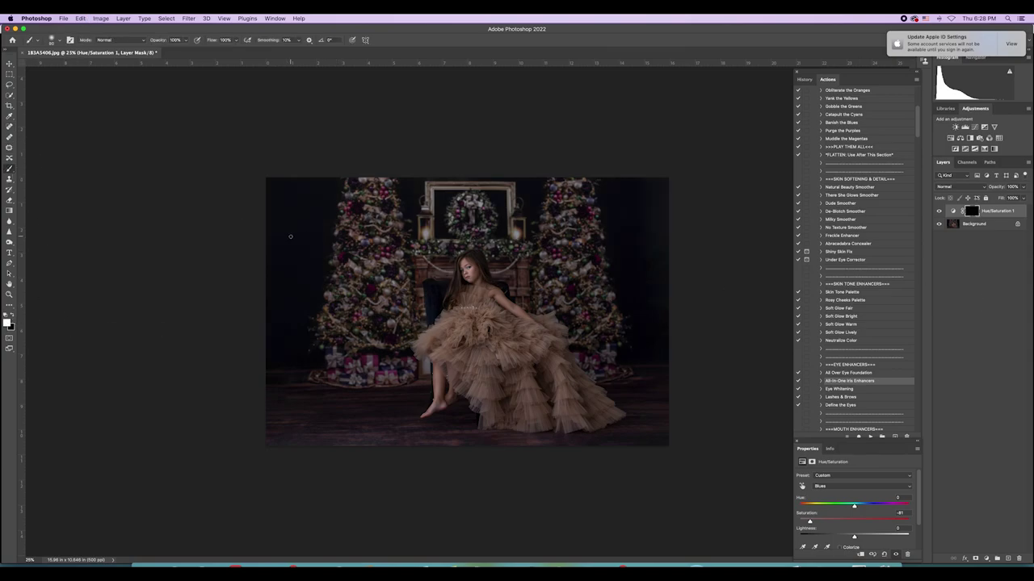
{"action": "key", "text": "bracketright"}
{"action": "key", "text": "bracketright"}
{"action": "key", "text": "bracketright"}
{"action": "key", "text": "bracketright"}
{"action": "key", "text": "bracketright"}
{"action": "key", "text": "bracketright"}
{"action": "key", "text": "bracketright"}
{"action": "key", "text": "bracketright"}
{"action": "key", "text": "bracketright"}
{"action": "key", "text": "bracketright"}
{"action": "mouse_move", "coordinate": [352, 421]}
{"action": "left_mouse_down"}
{"action": "mouse_move", "coordinate": [358, 404]}
{"action": "mouse_move", "coordinate": [469, 438]}
{"action": "mouse_move", "coordinate": [653, 422]}
{"action": "mouse_move", "coordinate": [649, 358]}
{"action": "left_mouse_up"}
{"action": "key", "text": "bracketleft"}
{"action": "key", "text": "bracketleft"}
{"action": "key", "text": "bracketleft"}
{"action": "key", "text": "bracketleft"}
{"action": "key", "text": "bracketleft"}
{"action": "key", "text": "bracketleft"}
{"action": "left_click", "coordinate": [122, 18]}
{"action": "left_click", "coordinate": [162, 340]}
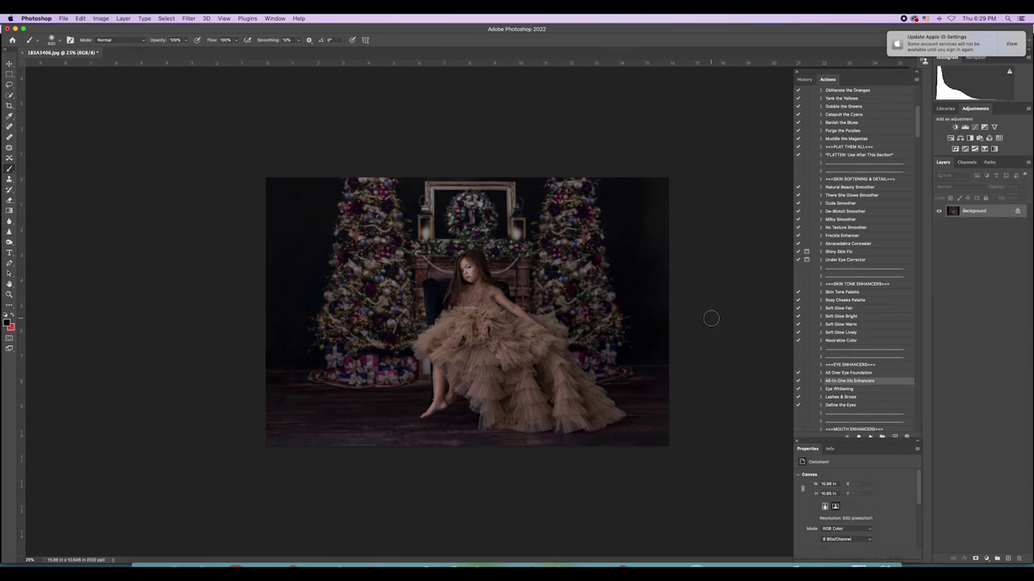
- Drag Christmas-Tree-15.jpg from Passport 2022 > OVE063 - Christmas Trees > Christmas Trees Overlays onto the portrait
{"action": "left_click", "coordinate": [146, 566]}
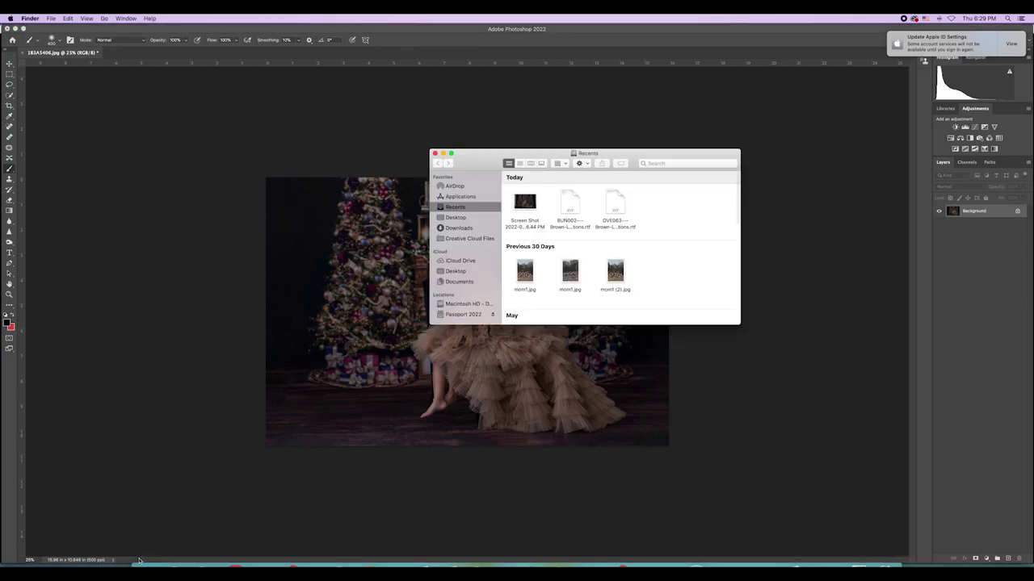
{"action": "left_click", "coordinate": [458, 315]}
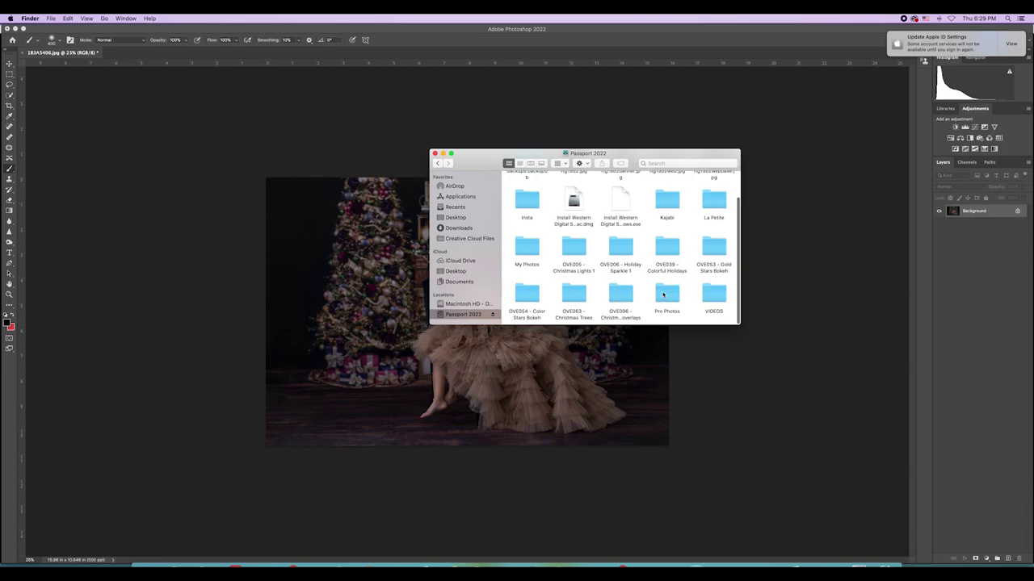
{"action": "scroll", "coordinate": [740, 271], "scroll_direction": "down", "scroll_amount": 1}
{"action": "scroll", "coordinate": [713, 263], "scroll_direction": "up", "scroll_amount": 1}
{"action": "left_click", "coordinate": [621, 298]}
{"action": "double_click", "coordinate": [573, 300]}
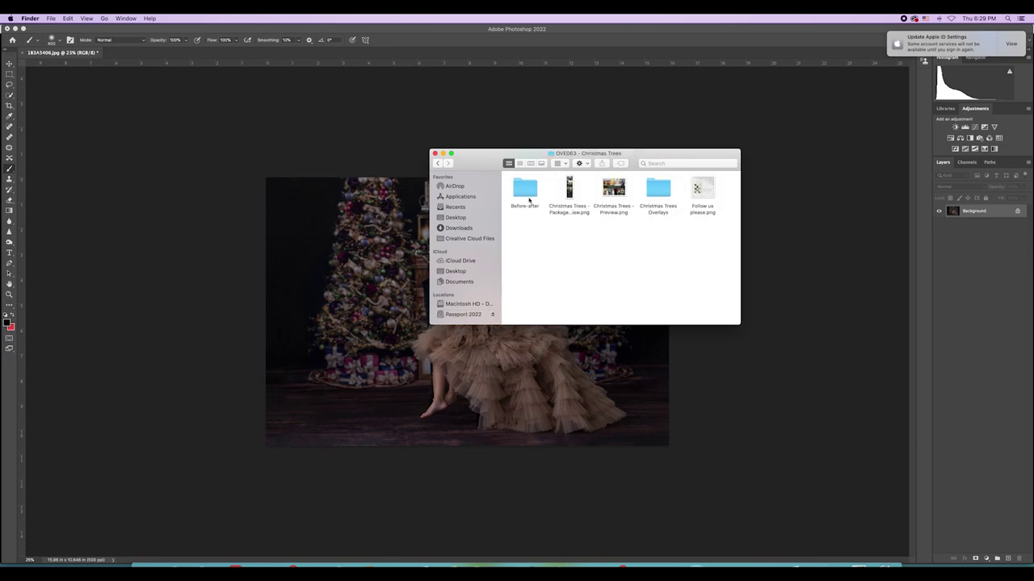
{"action": "double_click", "coordinate": [659, 187]}
{"action": "left_click_drag", "start_coordinate": [702, 207], "coordinate": [298, 251]}
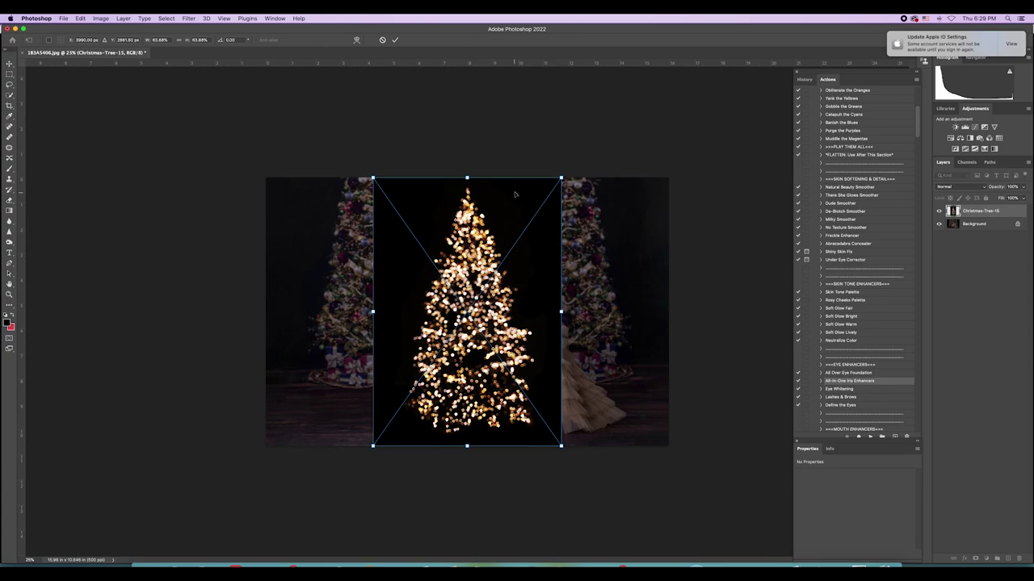
- Set the Christmas-Tree-15 overlay to Screen and scale it over the left tree
{"action": "left_click", "coordinate": [967, 188]}
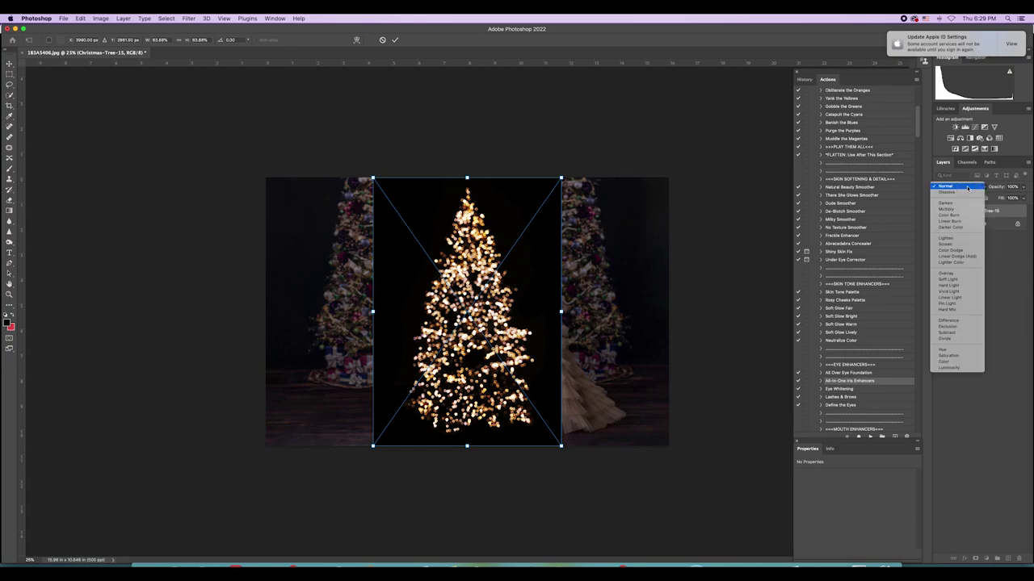
{"action": "left_click", "coordinate": [956, 245]}
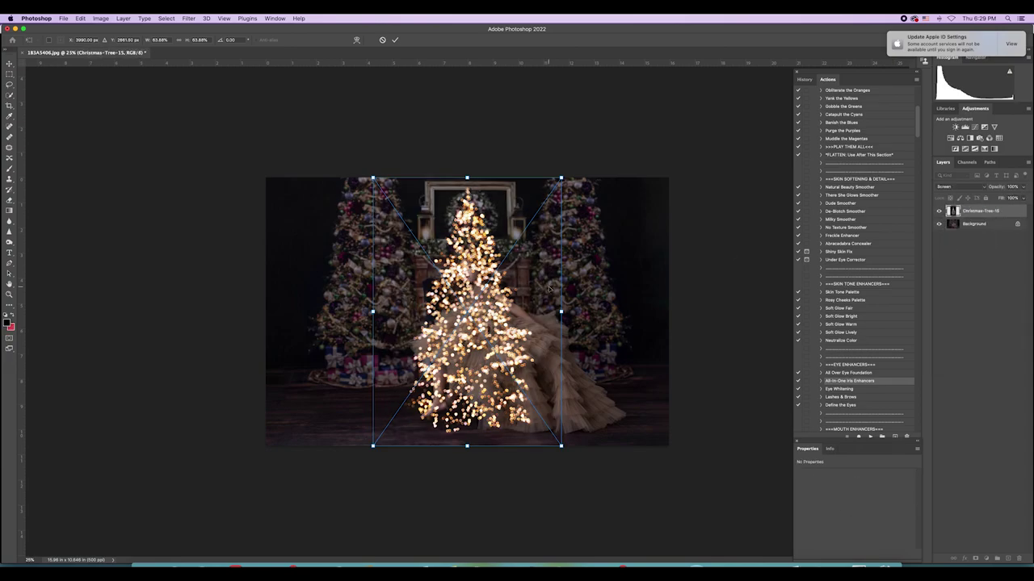
{"action": "left_click_drag", "start_coordinate": [488, 240], "coordinate": [397, 157]}
{"action": "left_click_drag", "start_coordinate": [461, 104], "coordinate": [443, 130]}
{"action": "left_click_drag", "start_coordinate": [367, 200], "coordinate": [391, 187]}
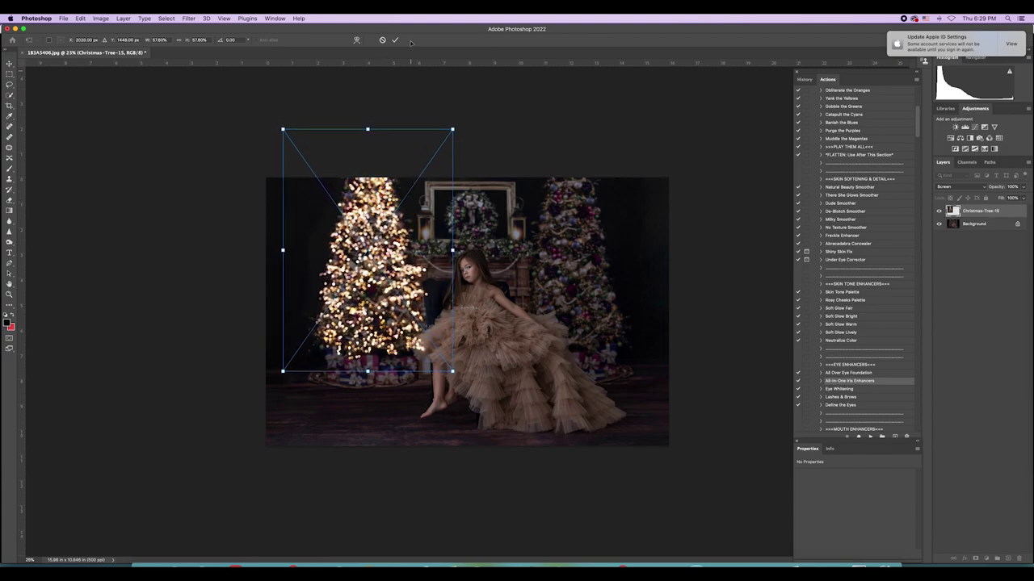
{"action": "left_click", "coordinate": [395, 39]}
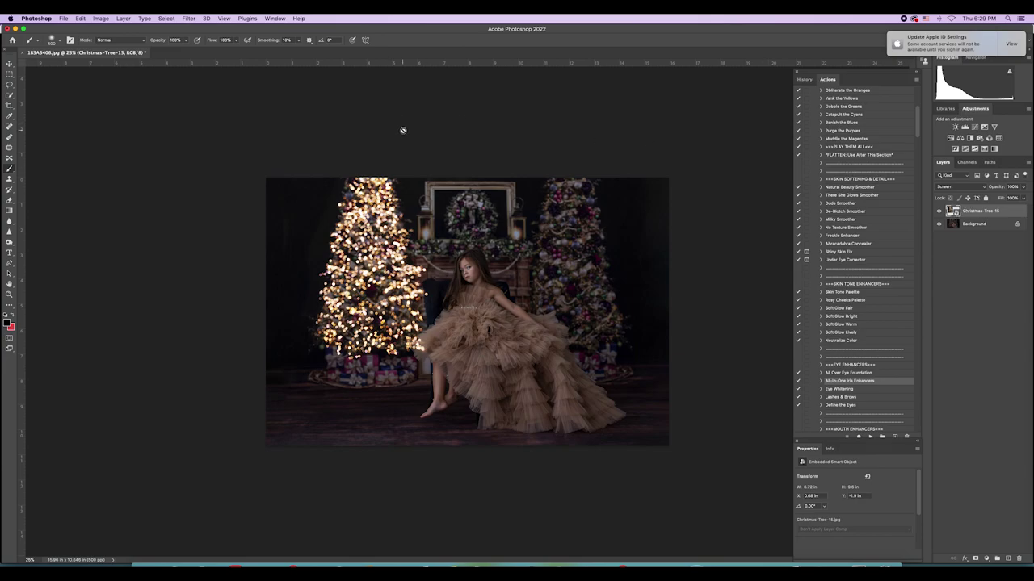
- Apply a Gaussian Blur to the sparkle overlay and duplicate the layer with Cmd+J
{"action": "left_click", "coordinate": [184, 17]}
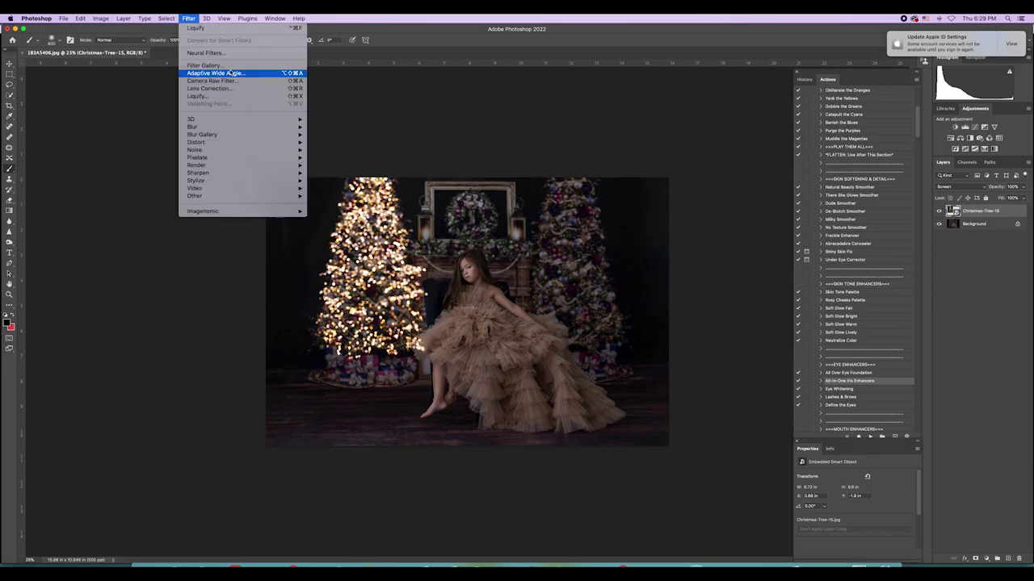
{"action": "mouse_move", "coordinate": [243, 127]}
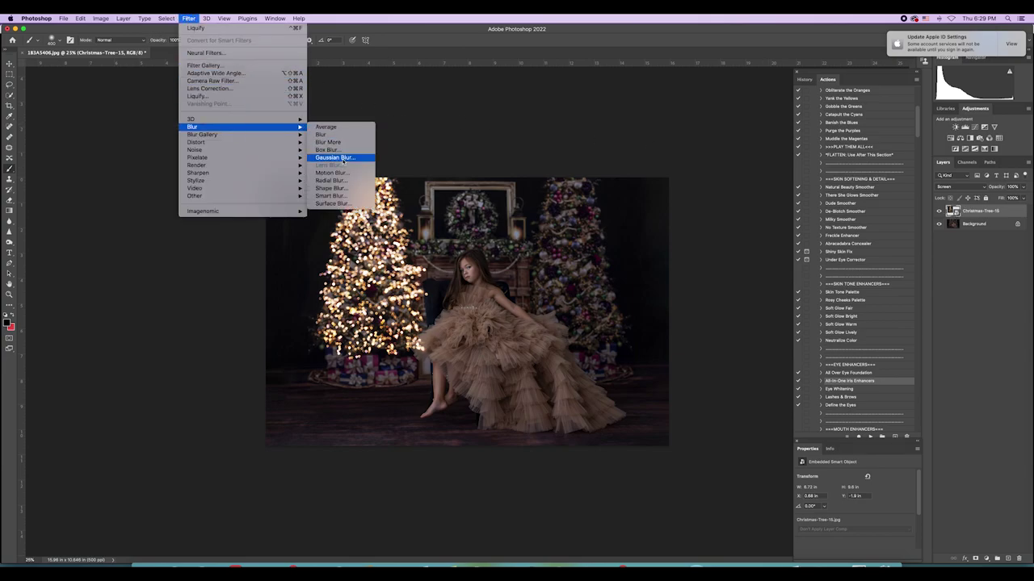
{"action": "left_click", "coordinate": [343, 159]}
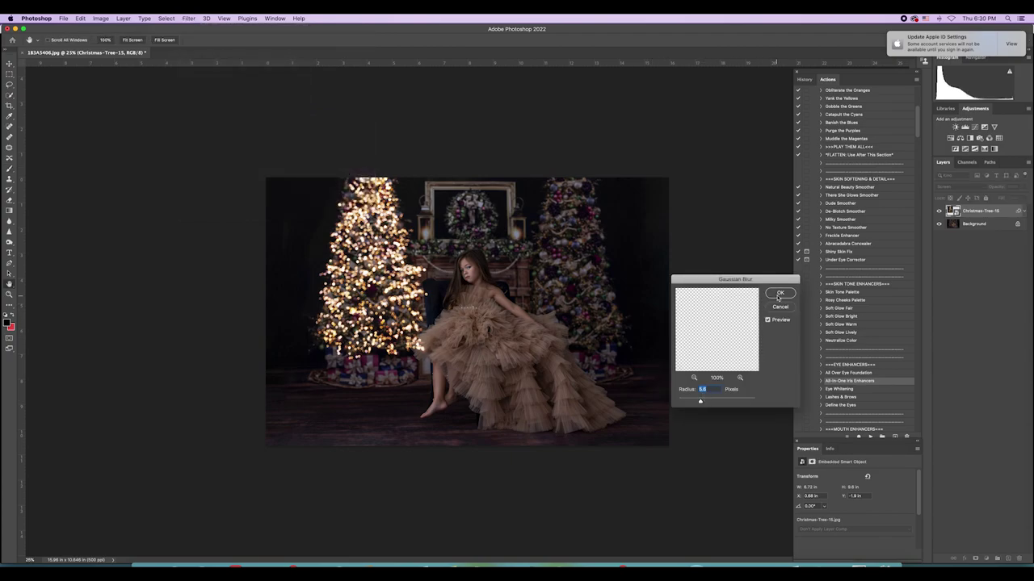
{"action": "left_click", "coordinate": [779, 293]}
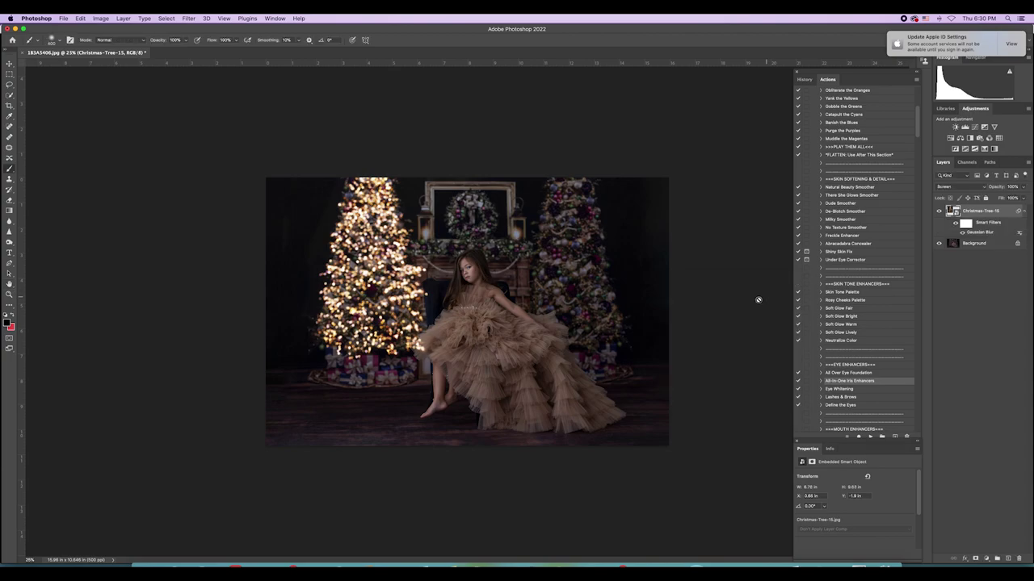
{"action": "key", "text": "super+j"}
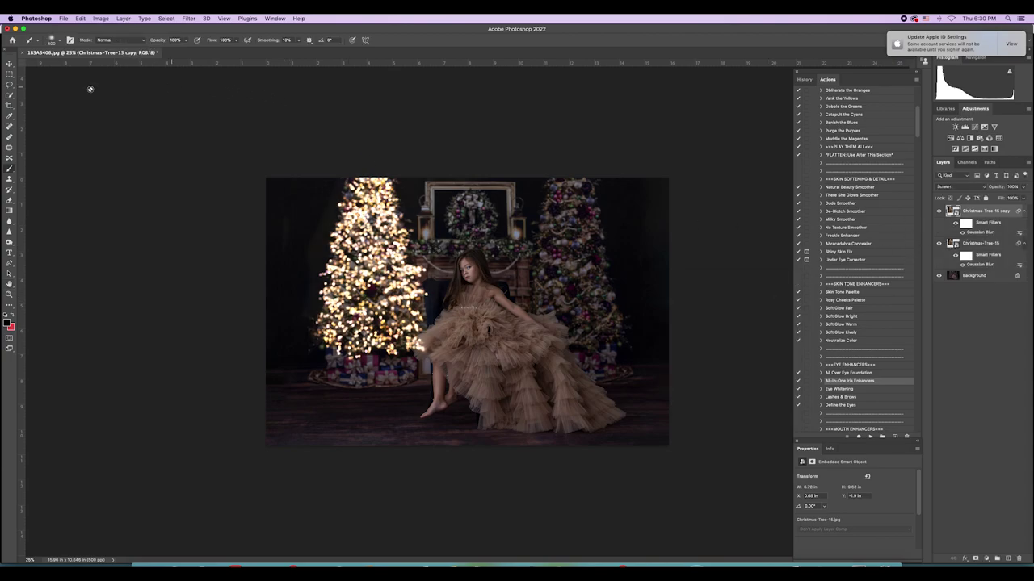
- Move the Christmas-Tree-15 copy over the right-hand tree
{"action": "left_click", "coordinate": [9, 64]}
{"action": "left_click_drag", "start_coordinate": [370, 266], "coordinate": [564, 267]}
{"action": "left_click", "coordinate": [699, 204]}
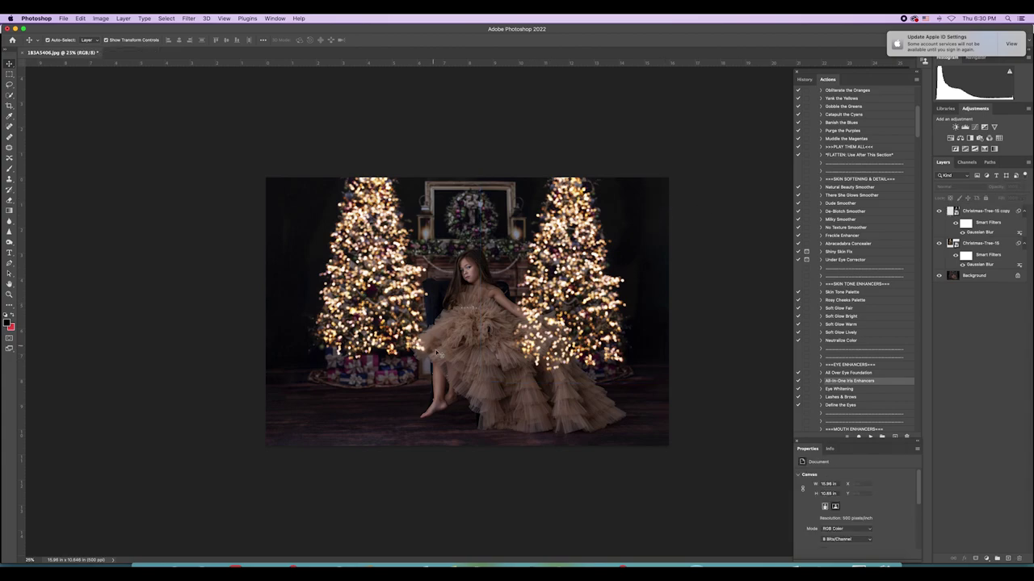
- Add a layer mask to the original overlay and prepare a black brush at 100% opacity
{"action": "left_click", "coordinate": [953, 243]}
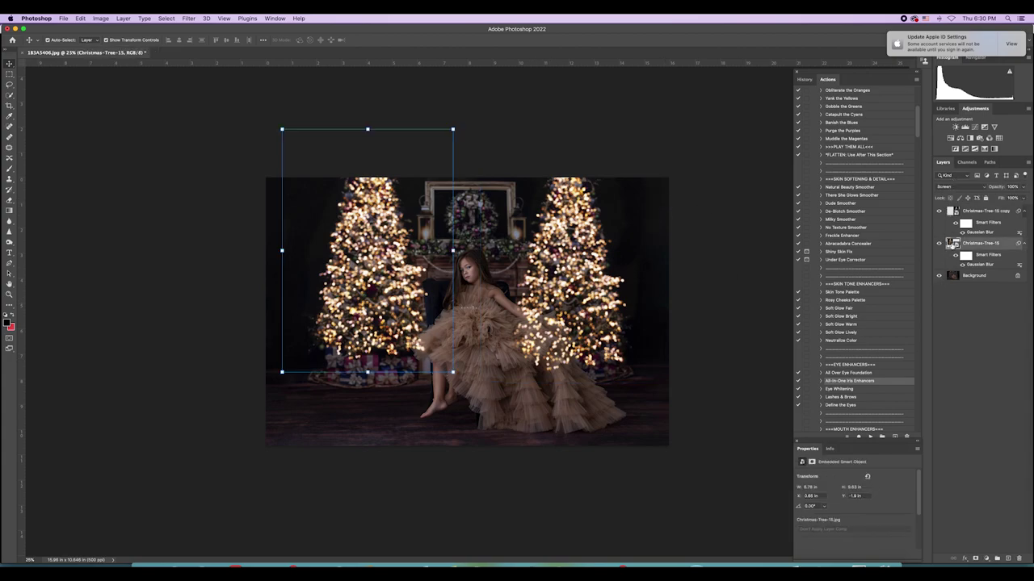
{"action": "left_click", "coordinate": [975, 559]}
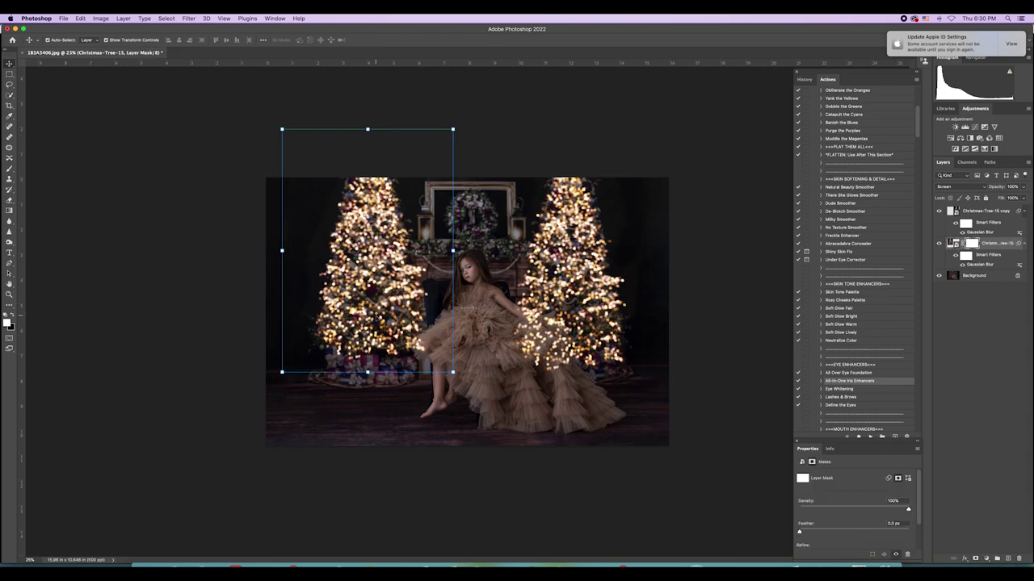
{"action": "key", "text": "super+equal"}
{"action": "key", "text": "super+equal"}
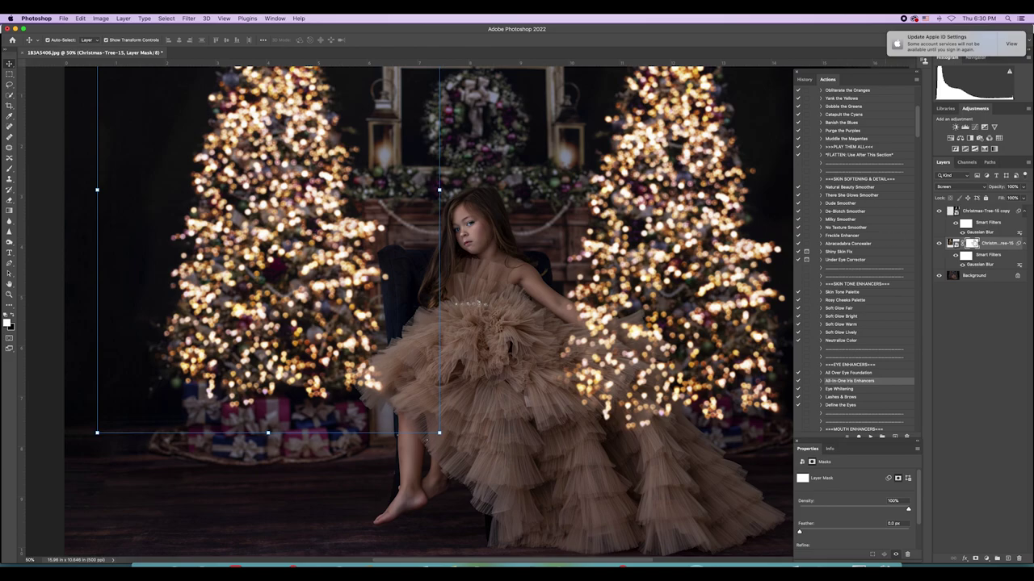
{"action": "left_click", "coordinate": [13, 316]}
{"action": "key", "text": "b"}
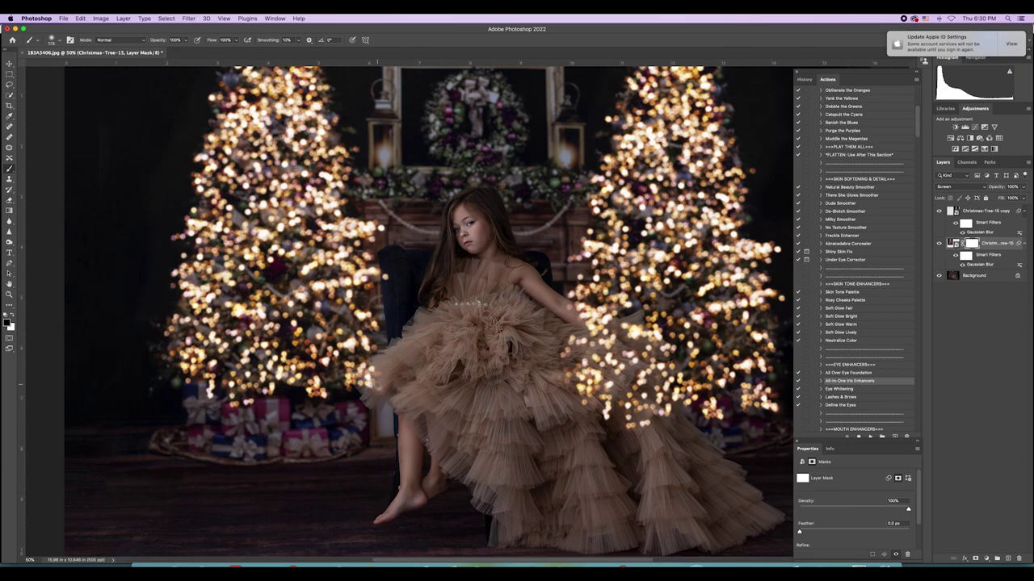
{"action": "left_click_drag", "start_coordinate": [186, 40], "coordinate": [160, 51]}
{"action": "left_click_drag", "start_coordinate": [185, 42], "coordinate": [235, 53]}
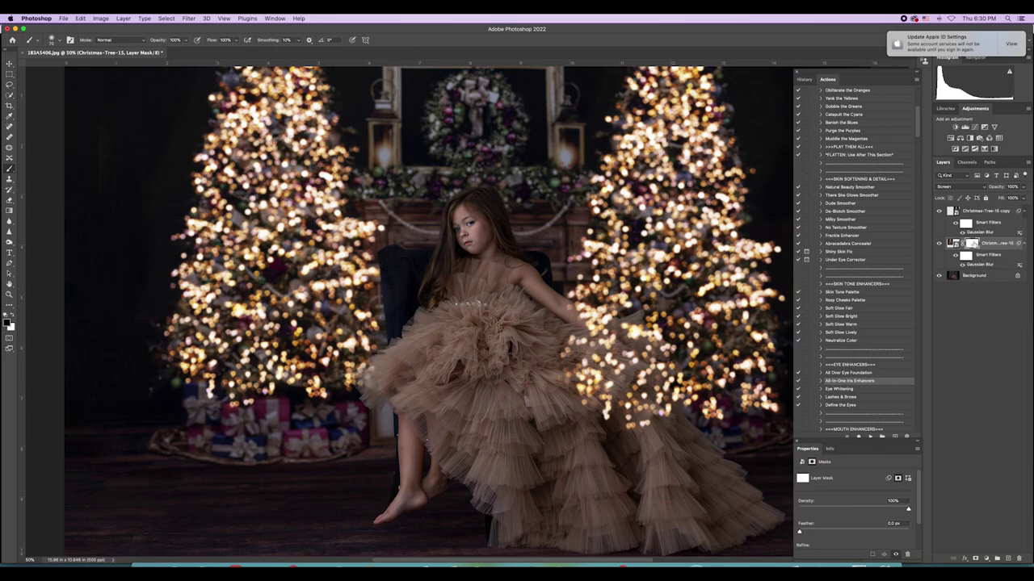
{"action": "left_click", "coordinate": [949, 212]}
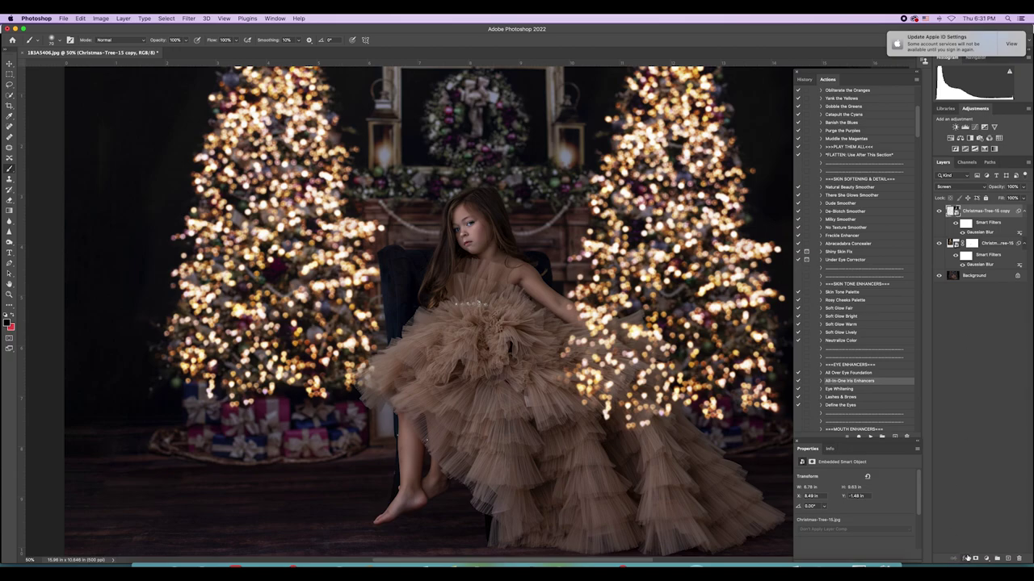
- Mask the copy overlay's sparkles off the dress and wrist with a black brush
{"action": "left_click", "coordinate": [976, 558]}
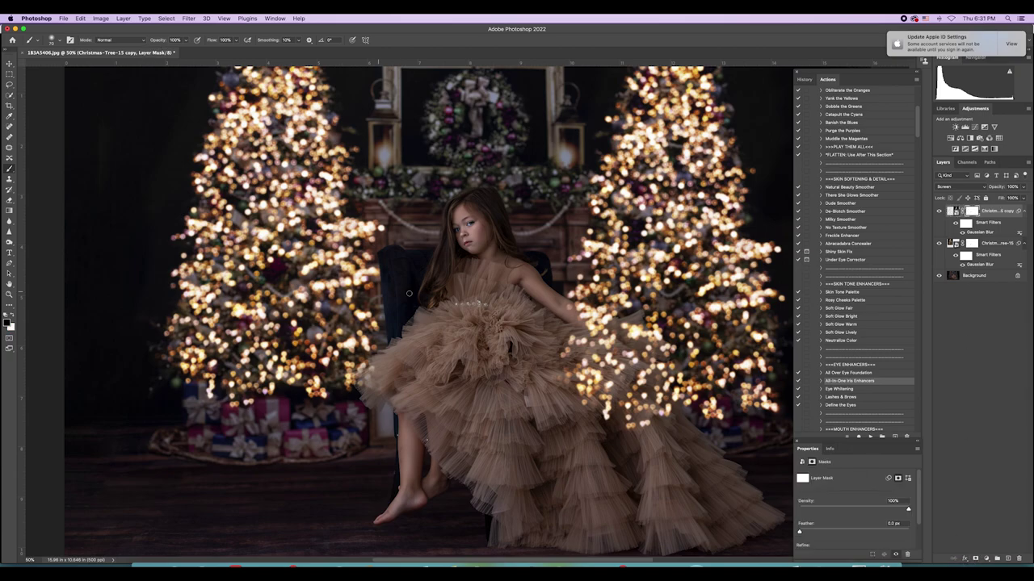
{"action": "mouse_move", "coordinate": [565, 368]}
{"action": "left_mouse_down"}
{"action": "mouse_move", "coordinate": [613, 388]}
{"action": "mouse_move", "coordinate": [583, 385]}
{"action": "mouse_move", "coordinate": [597, 452]}
{"action": "mouse_move", "coordinate": [646, 437]}
{"action": "mouse_move", "coordinate": [630, 380]}
{"action": "mouse_move", "coordinate": [590, 356]}
{"action": "left_mouse_up"}
{"action": "key", "text": "bracketleft"}
{"action": "key", "text": "bracketleft"}
{"action": "key", "text": "bracketleft"}
{"action": "mouse_move", "coordinate": [581, 322]}
{"action": "left_mouse_down"}
{"action": "mouse_move", "coordinate": [601, 339]}
{"action": "mouse_move", "coordinate": [569, 311]}
{"action": "mouse_move", "coordinate": [615, 351]}
{"action": "mouse_move", "coordinate": [596, 337]}
{"action": "mouse_move", "coordinate": [607, 338]}
{"action": "mouse_move", "coordinate": [669, 423]}
{"action": "mouse_move", "coordinate": [654, 393]}
{"action": "left_mouse_up"}
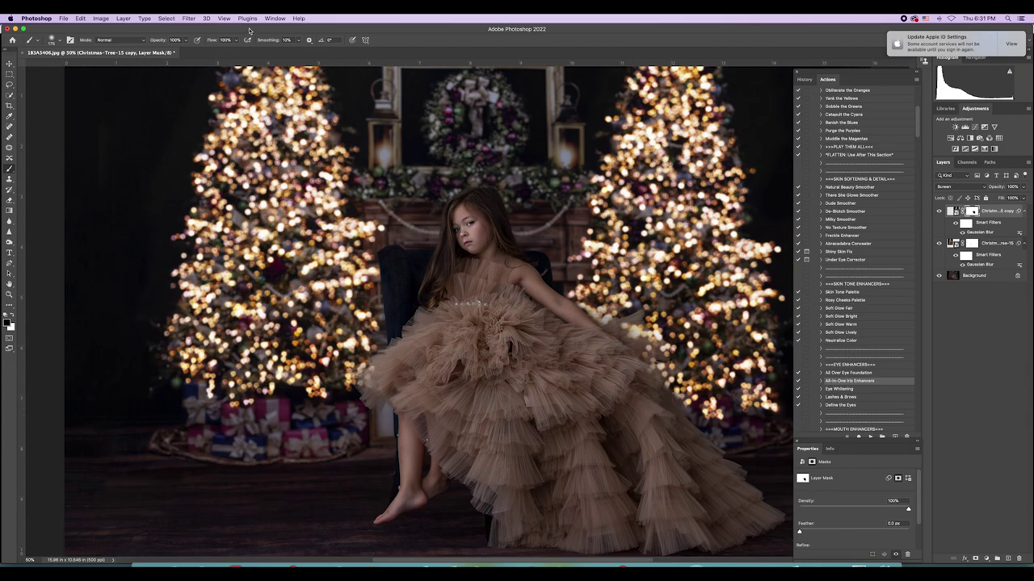
- Softly fade the remaining sparkles along the dress edge and arm at 42% brush opacity
{"action": "left_click", "coordinate": [185, 40]}
{"action": "left_click_drag", "start_coordinate": [188, 52], "coordinate": [162, 51]}
{"action": "mouse_move", "coordinate": [634, 337]}
{"action": "left_mouse_down"}
{"action": "mouse_move", "coordinate": [652, 381]}
{"action": "mouse_move", "coordinate": [659, 355]}
{"action": "mouse_move", "coordinate": [633, 325]}
{"action": "mouse_move", "coordinate": [634, 339]}
{"action": "mouse_move", "coordinate": [630, 329]}
{"action": "mouse_move", "coordinate": [655, 349]}
{"action": "mouse_move", "coordinate": [649, 379]}
{"action": "left_mouse_up"}
{"action": "left_click_drag", "start_coordinate": [604, 324], "coordinate": [590, 324]}
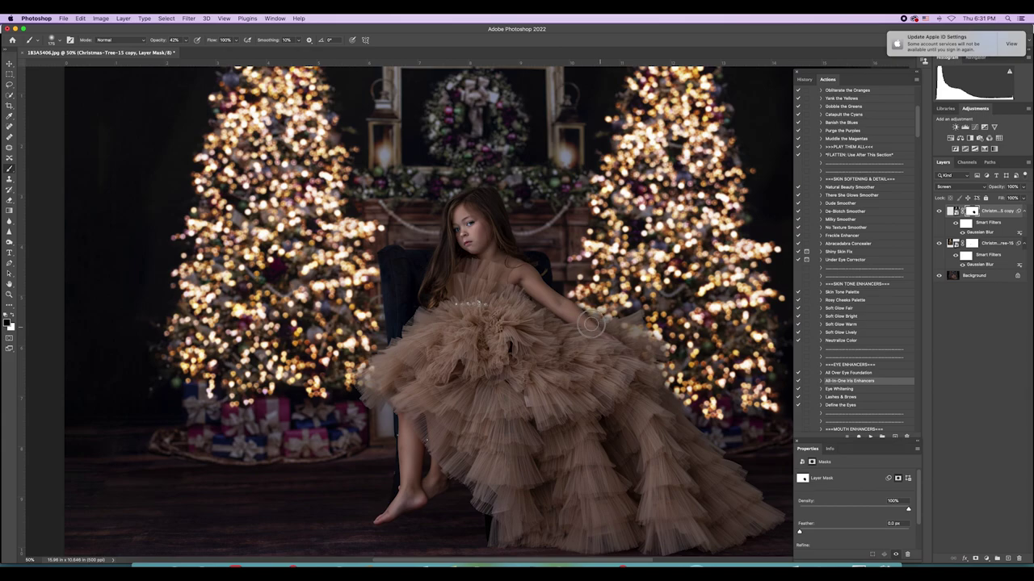
{"action": "left_click_drag", "start_coordinate": [646, 369], "coordinate": [629, 353]}
- Dim the sparkle overlays to 67% opacity
{"action": "scroll", "coordinate": [544, 345], "scroll_direction": "down", "scroll_amount": 1}
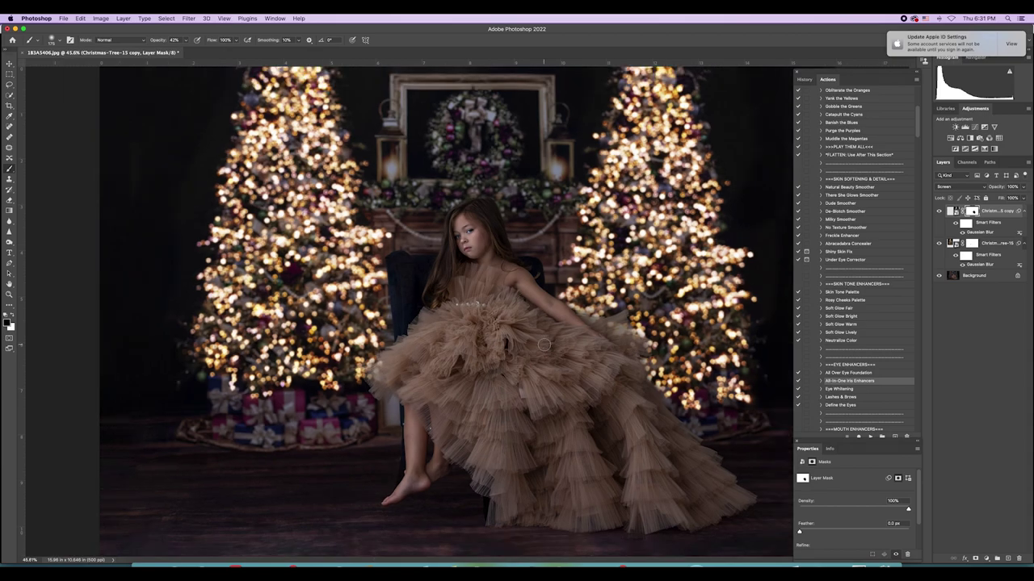
{"action": "scroll", "coordinate": [544, 345], "scroll_direction": "down", "scroll_amount": 2}
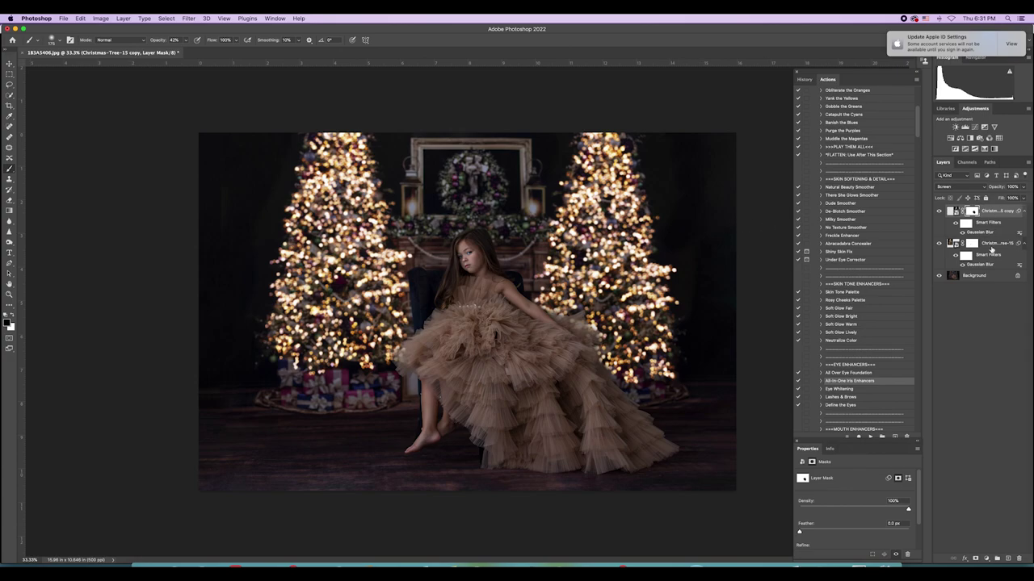
{"action": "key", "text": "super+alt+a"}
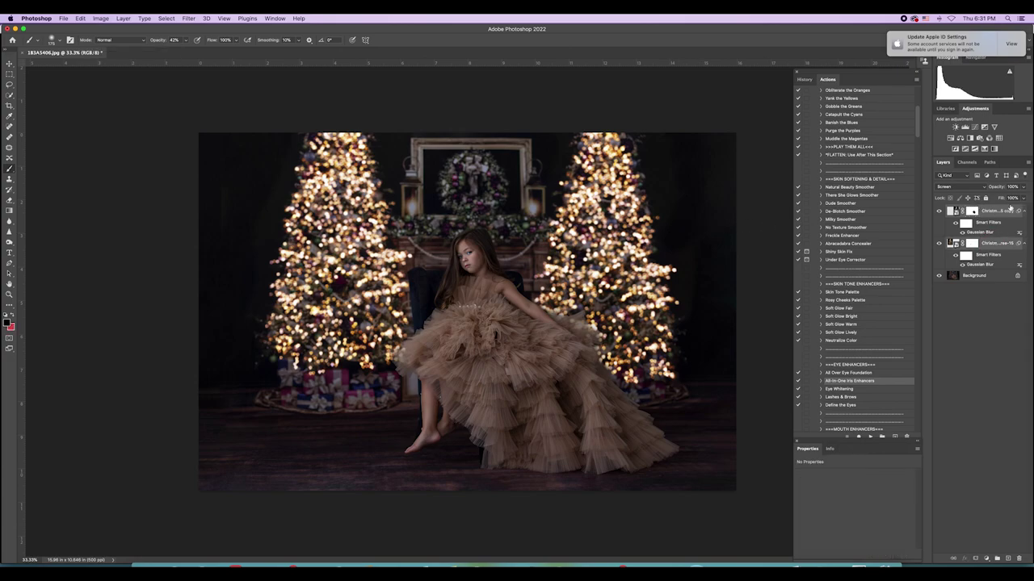
{"action": "mouse_move", "coordinate": [1023, 189]}
{"action": "left_mouse_down"}
{"action": "mouse_move", "coordinate": [985, 197]}
{"action": "mouse_move", "coordinate": [1006, 197]}
{"action": "left_mouse_up"}
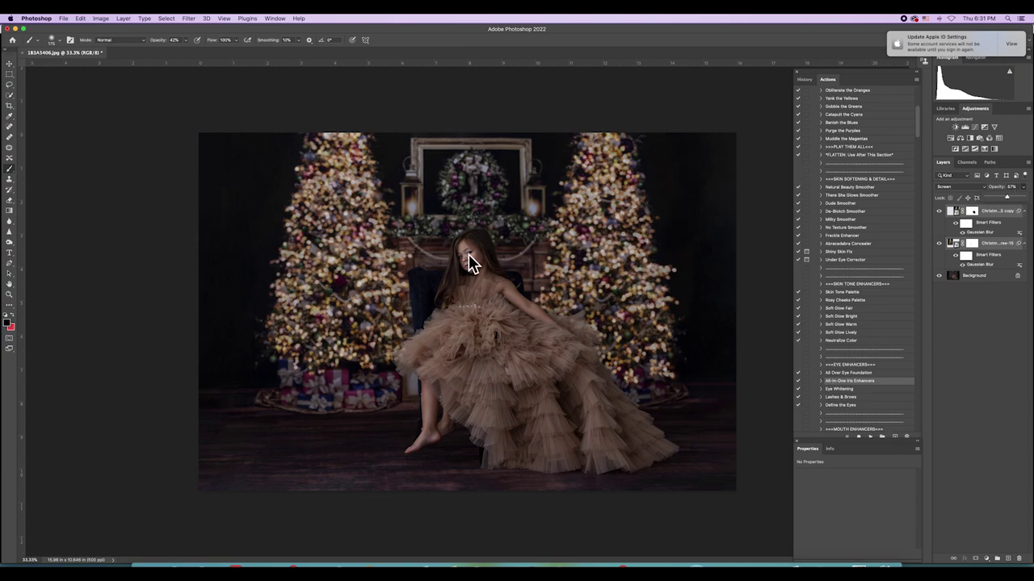
- Flatten the image and mark a small floor area with the Patch tool
{"action": "left_click", "coordinate": [117, 16]}
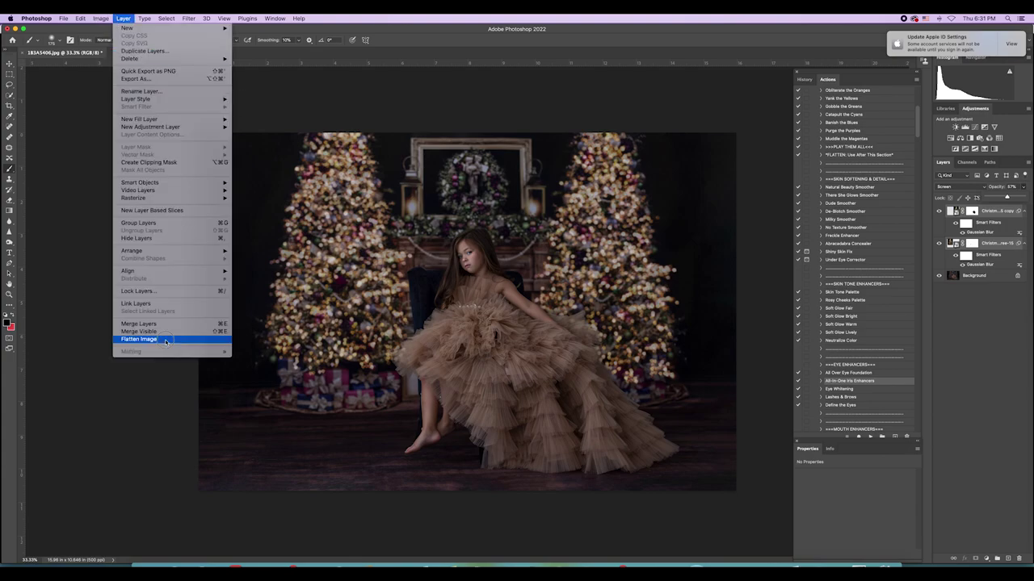
{"action": "left_click", "coordinate": [164, 340]}
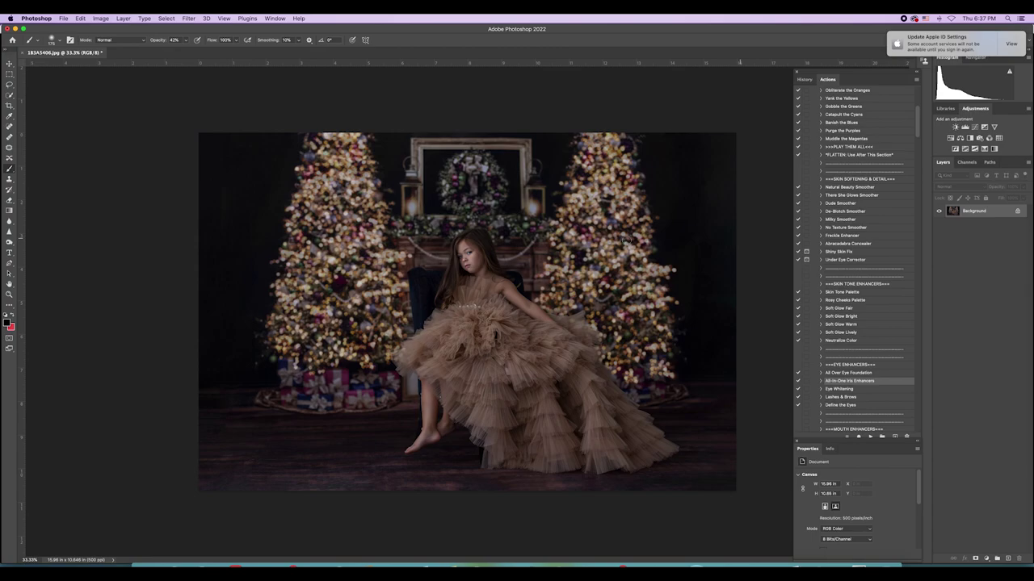
{"action": "left_click", "coordinate": [10, 147]}
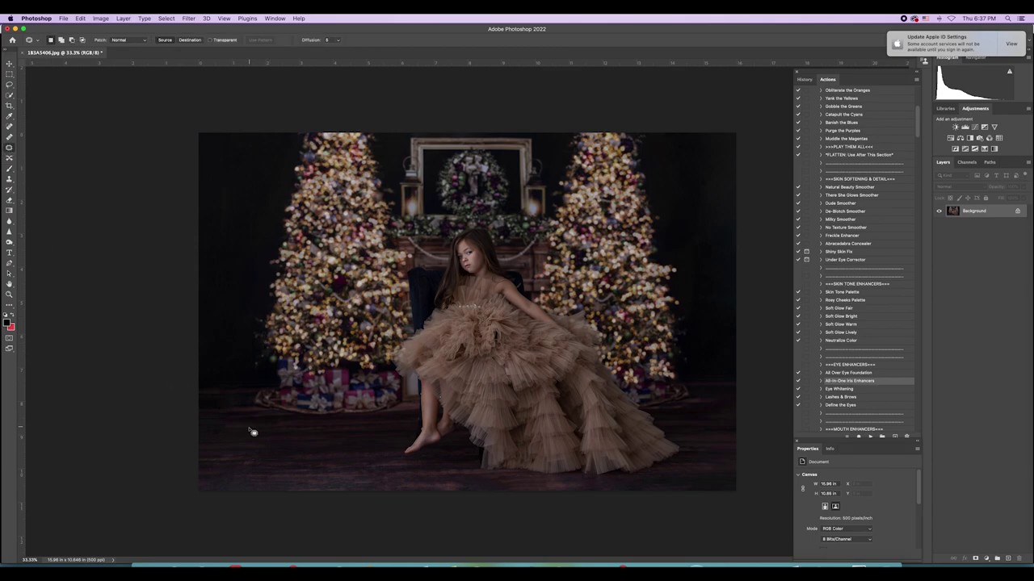
{"action": "mouse_move", "coordinate": [253, 433]}
{"action": "left_mouse_down"}
{"action": "mouse_move", "coordinate": [218, 423]}
{"action": "mouse_move", "coordinate": [224, 431]}
{"action": "mouse_move", "coordinate": [233, 420]}
{"action": "mouse_move", "coordinate": [212, 417]}
{"action": "mouse_move", "coordinate": [215, 434]}
{"action": "mouse_move", "coordinate": [263, 430]}
{"action": "left_mouse_up"}
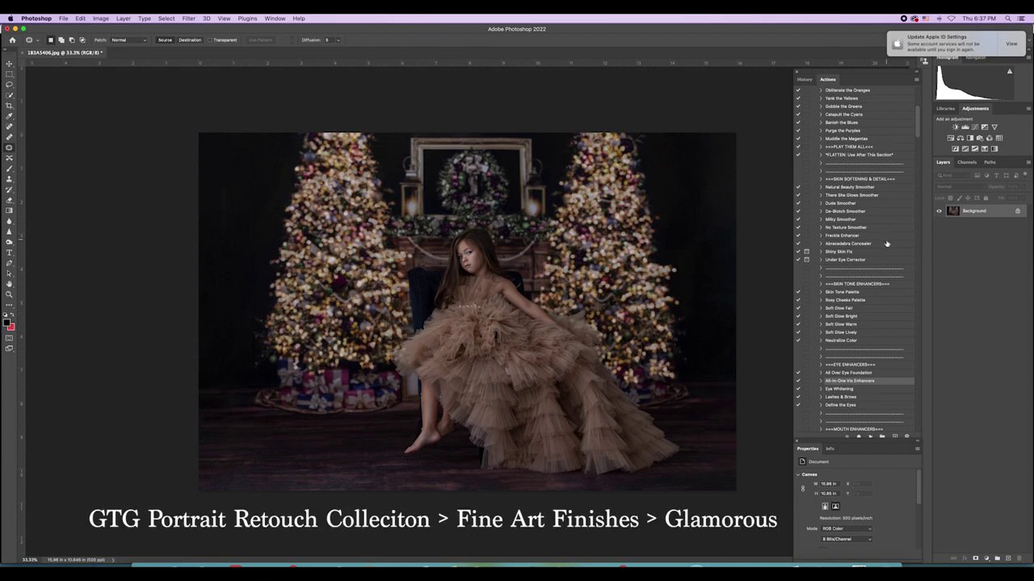
- Run the Glamorous finish action, accepting its flatten warning
{"action": "scroll", "coordinate": [881, 257], "scroll_direction": "down", "scroll_amount": 15}
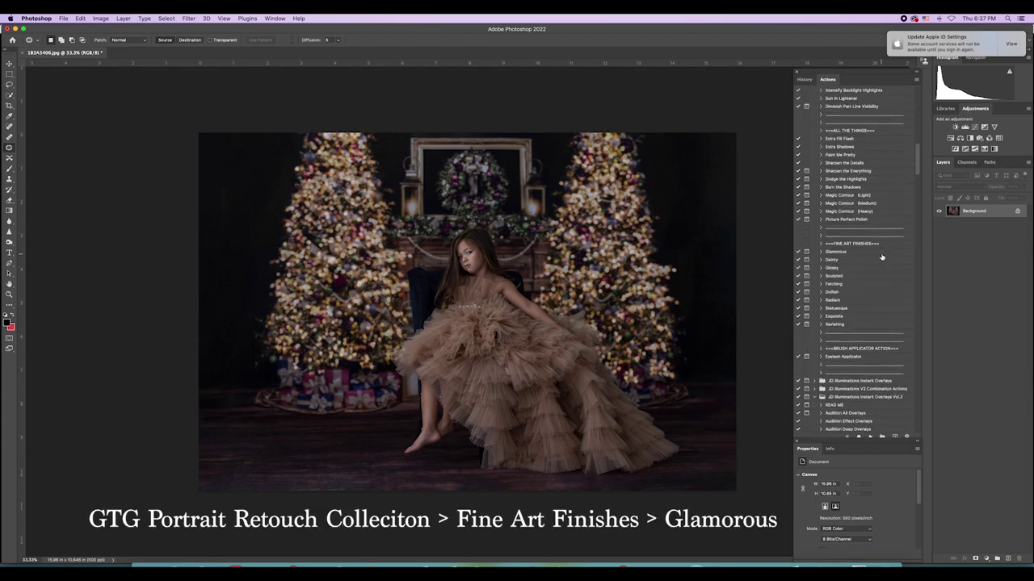
{"action": "scroll", "coordinate": [881, 257], "scroll_direction": "up", "scroll_amount": 20}
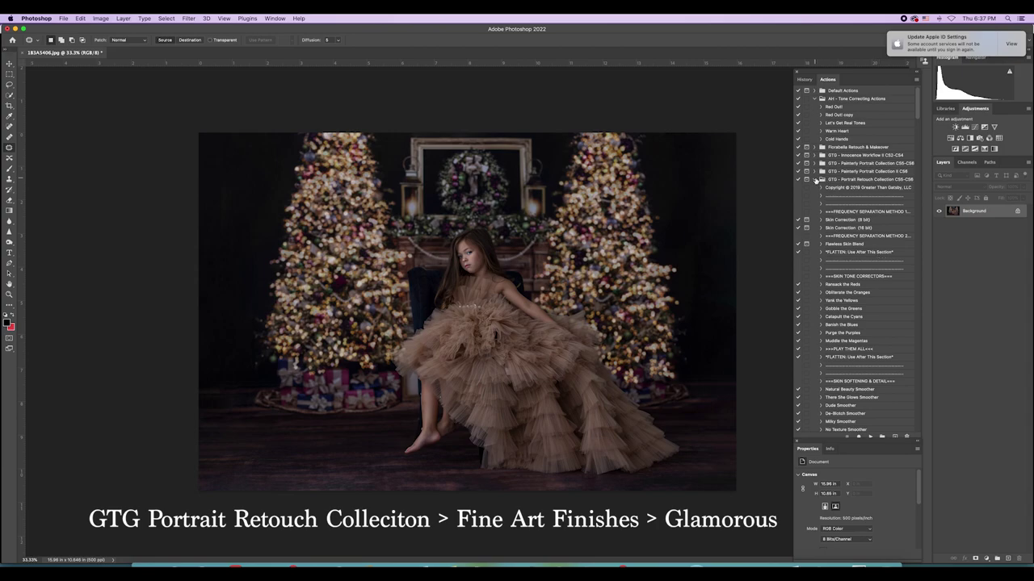
{"action": "scroll", "coordinate": [839, 201], "scroll_direction": "down", "scroll_amount": 3}
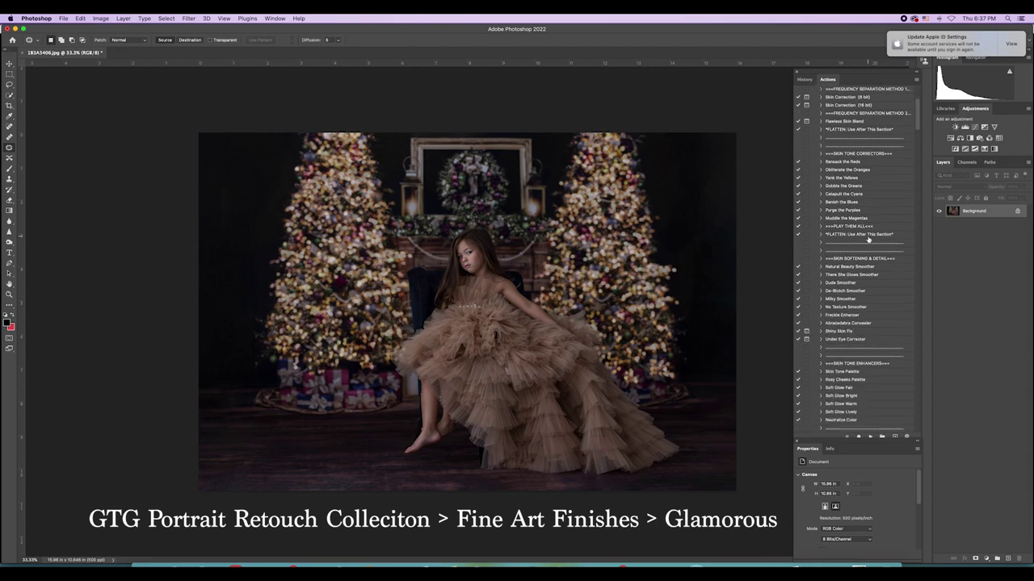
{"action": "scroll", "coordinate": [864, 234], "scroll_direction": "up", "scroll_amount": 3}
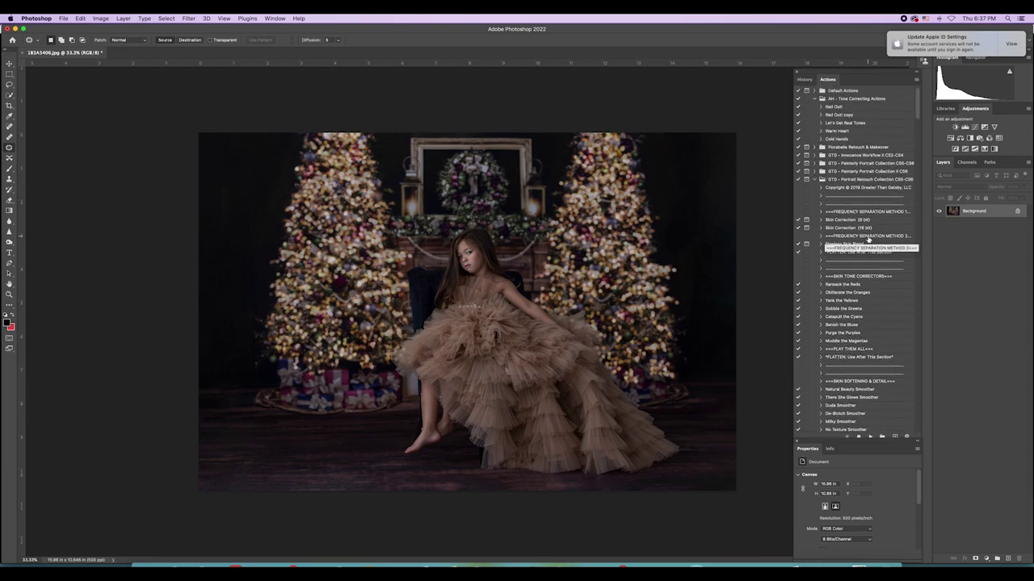
{"action": "scroll", "coordinate": [869, 239], "scroll_direction": "down", "scroll_amount": 3}
{"action": "scroll", "coordinate": [869, 240], "scroll_direction": "down", "scroll_amount": 10}
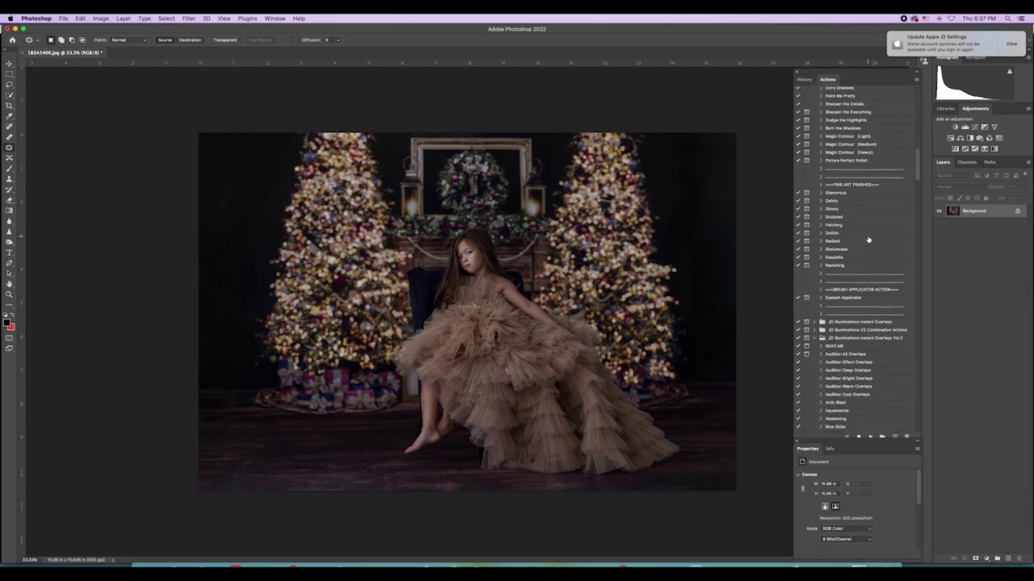
{"action": "left_click", "coordinate": [854, 193]}
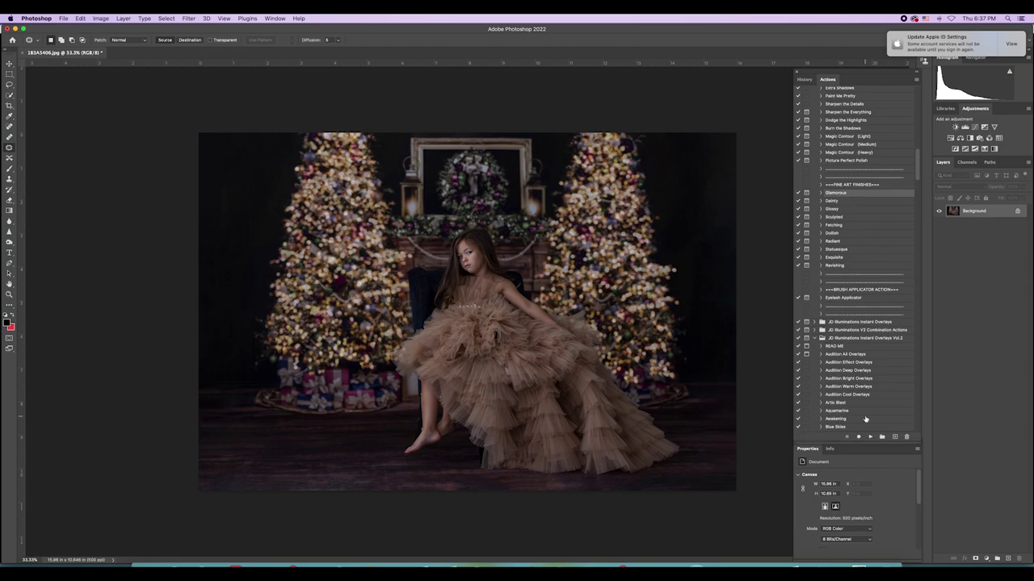
{"action": "left_click", "coordinate": [871, 437]}
{"action": "left_click", "coordinate": [579, 194]}
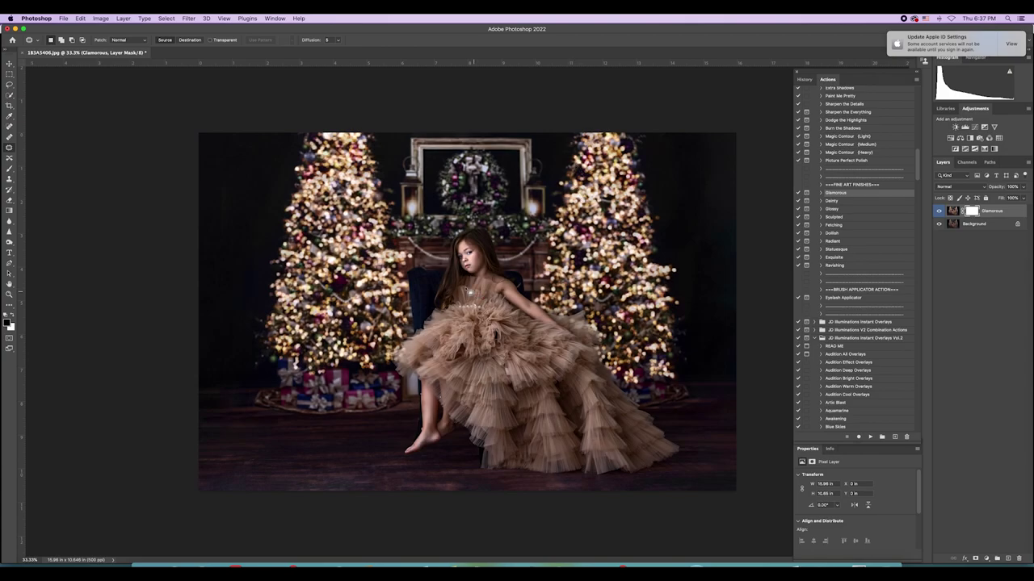
- Lower the Glamorous layer to about 18% opacity and flatten the image
{"action": "left_click", "coordinate": [1023, 188]}
{"action": "left_click_drag", "start_coordinate": [1019, 198], "coordinate": [993, 198]}
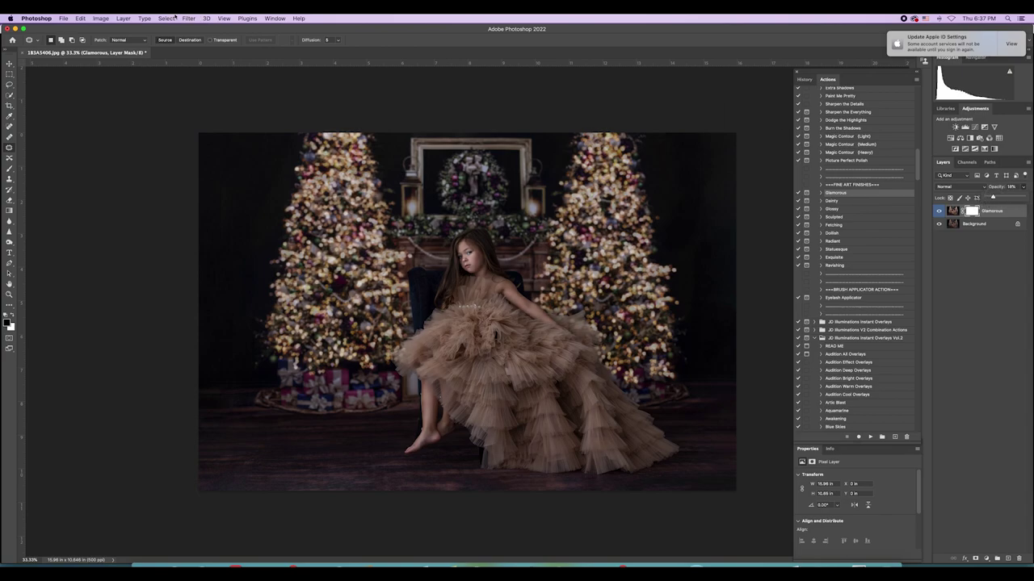
{"action": "left_click", "coordinate": [124, 18]}
{"action": "key", "text": "Escape"}
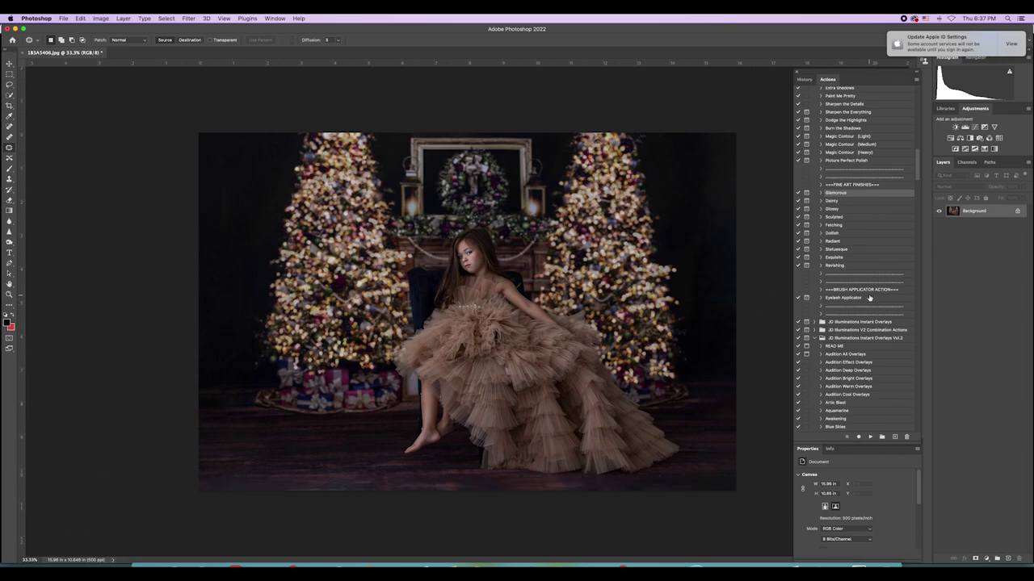
- Run the Leonardo Foundation and Campbell's Soup Cans toning actions
{"action": "scroll", "coordinate": [869, 298], "scroll_direction": "down", "scroll_amount": 15}
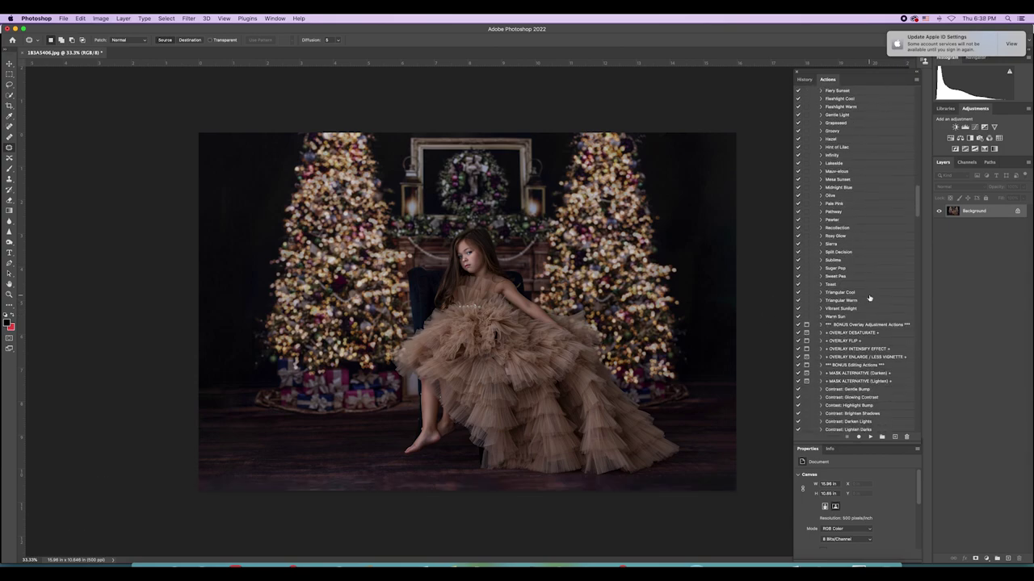
{"action": "scroll", "coordinate": [868, 298], "scroll_direction": "up", "scroll_amount": 10}
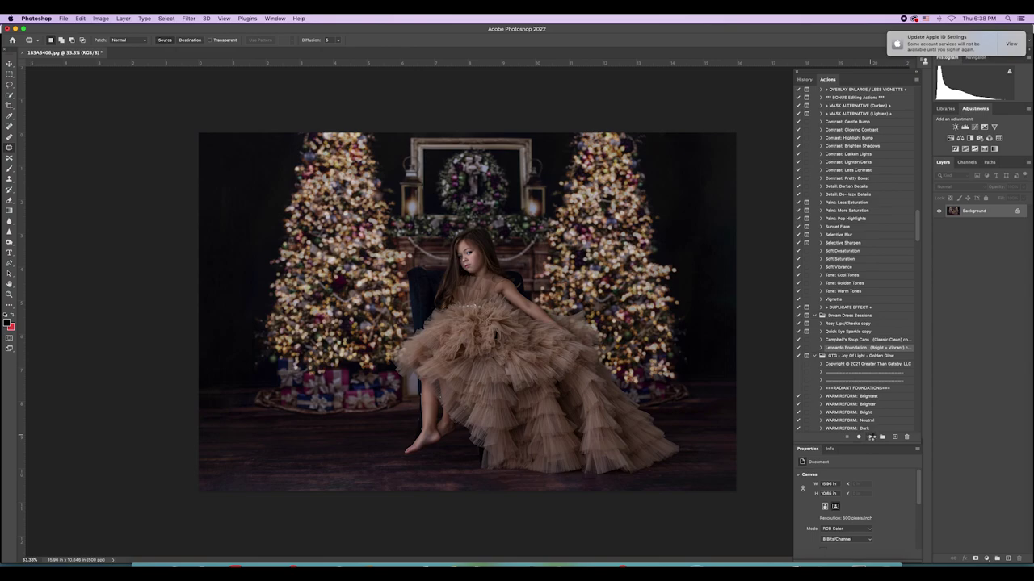
{"action": "left_click", "coordinate": [870, 437]}
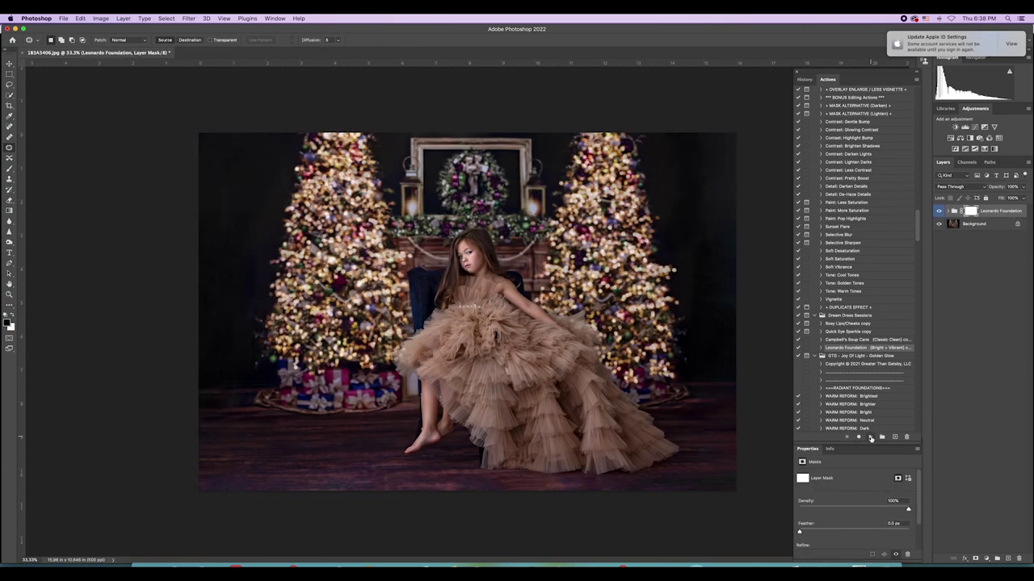
{"action": "left_click", "coordinate": [856, 339]}
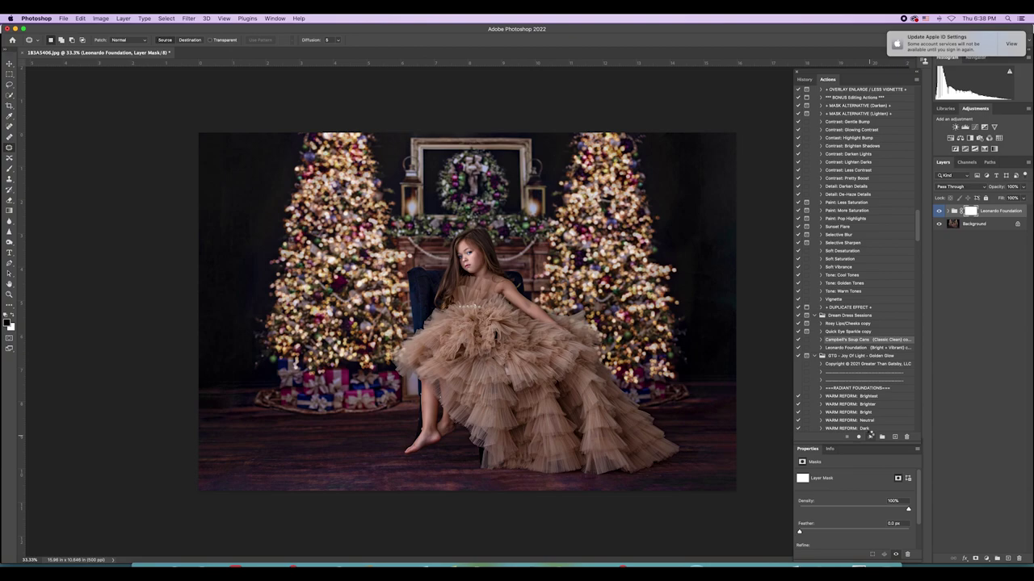
{"action": "left_click", "coordinate": [868, 436]}
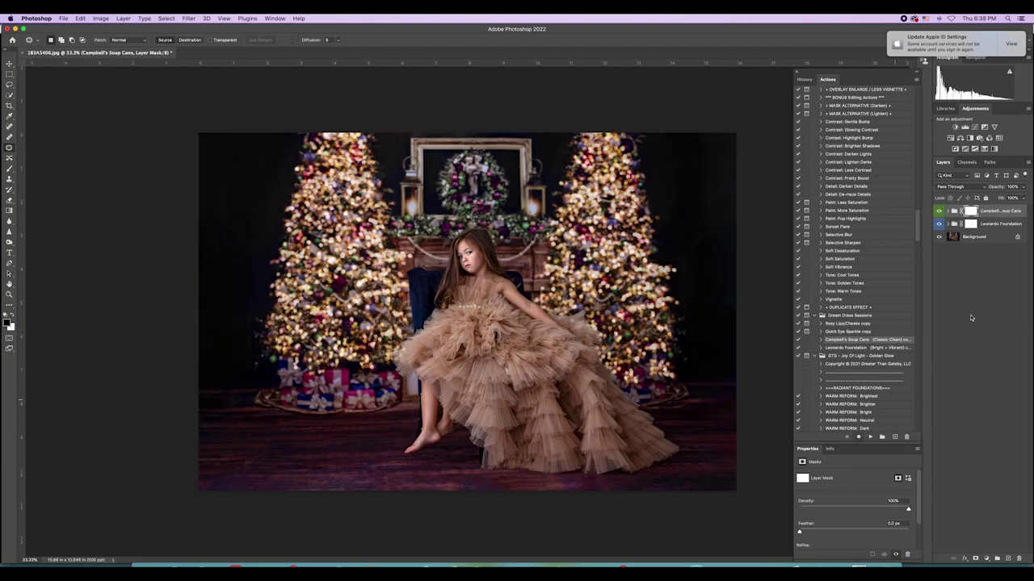
- Inspect the Campbell's Soup Cans group, toggling one adjustment layer's visibility
{"action": "left_click", "coordinate": [949, 211]}
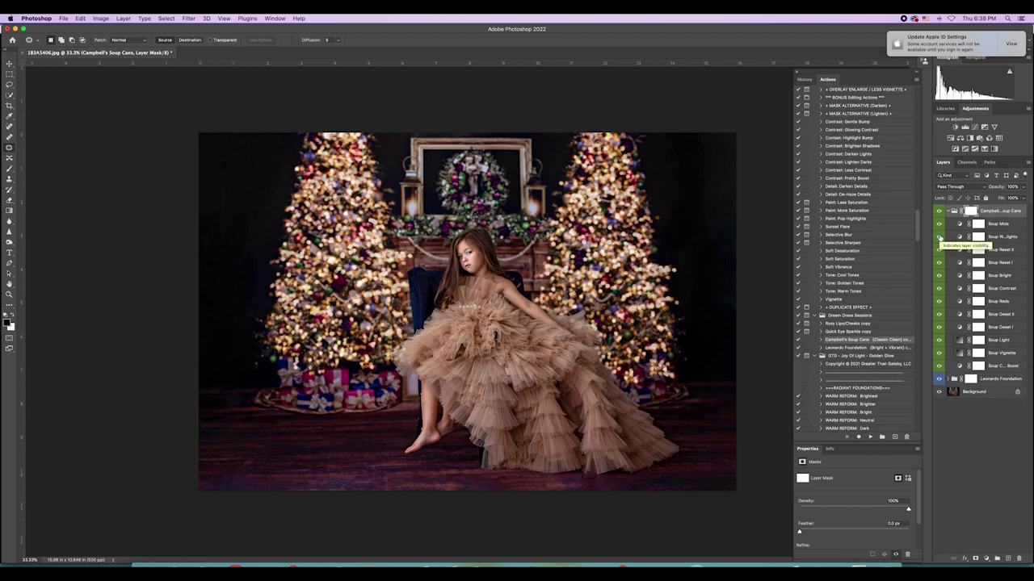
{"action": "left_click", "coordinate": [938, 238]}
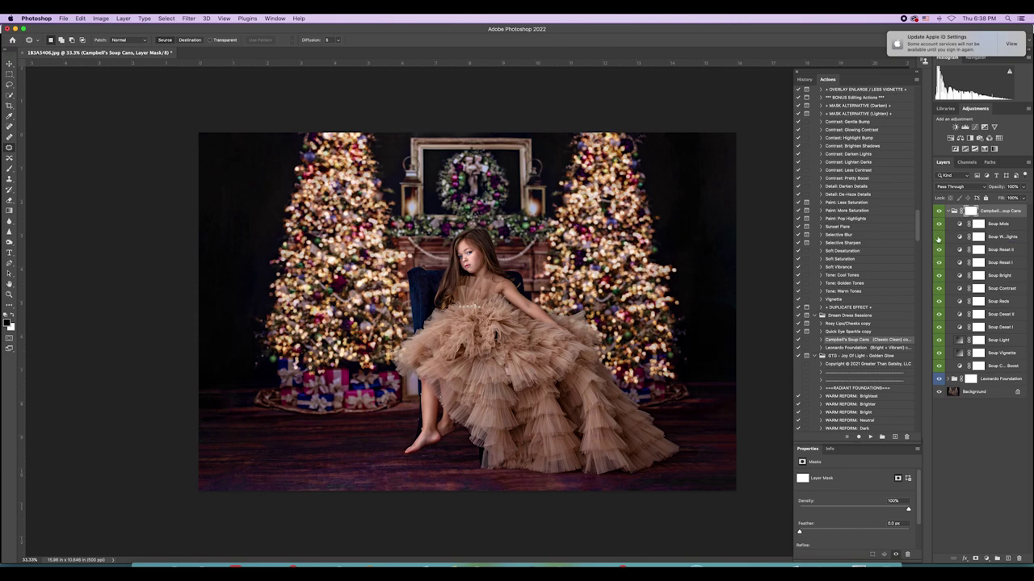
{"action": "left_click", "coordinate": [948, 210]}
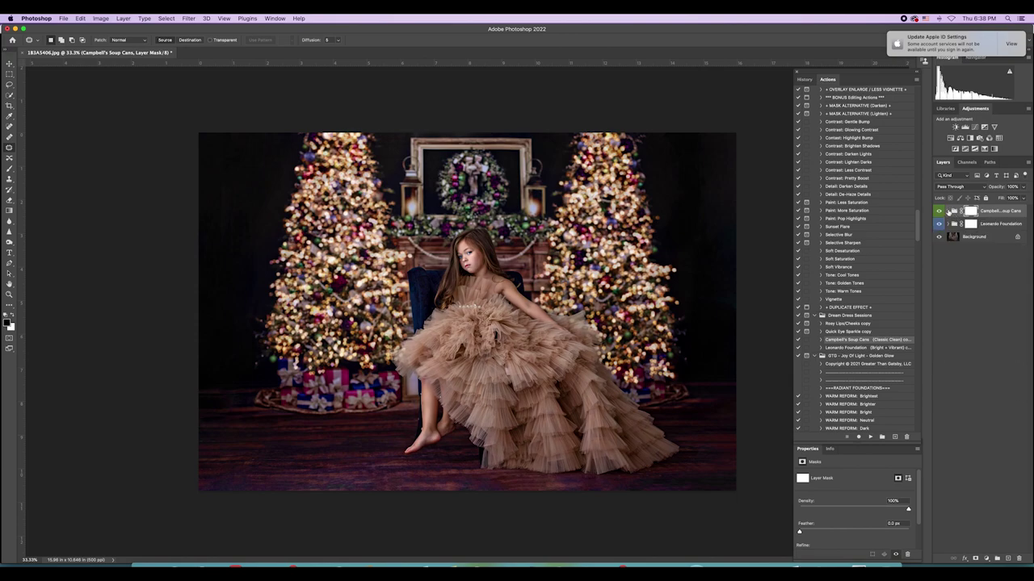
- Set Leonardo Foundation to 48% opacity, compare it on and off, then flatten the image
{"action": "left_click", "coordinate": [971, 226]}
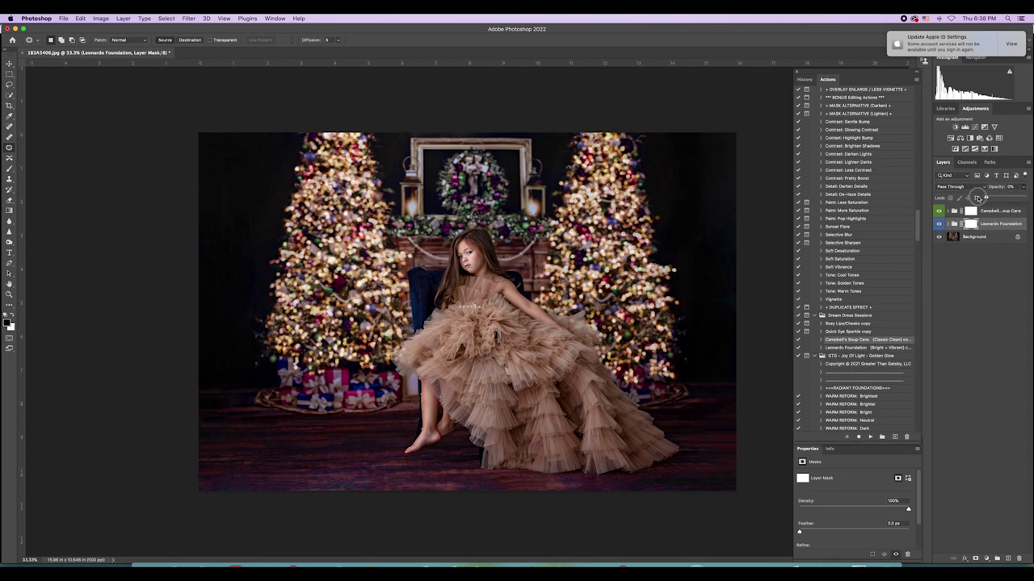
{"action": "left_click_drag", "start_coordinate": [986, 198], "coordinate": [993, 199]}
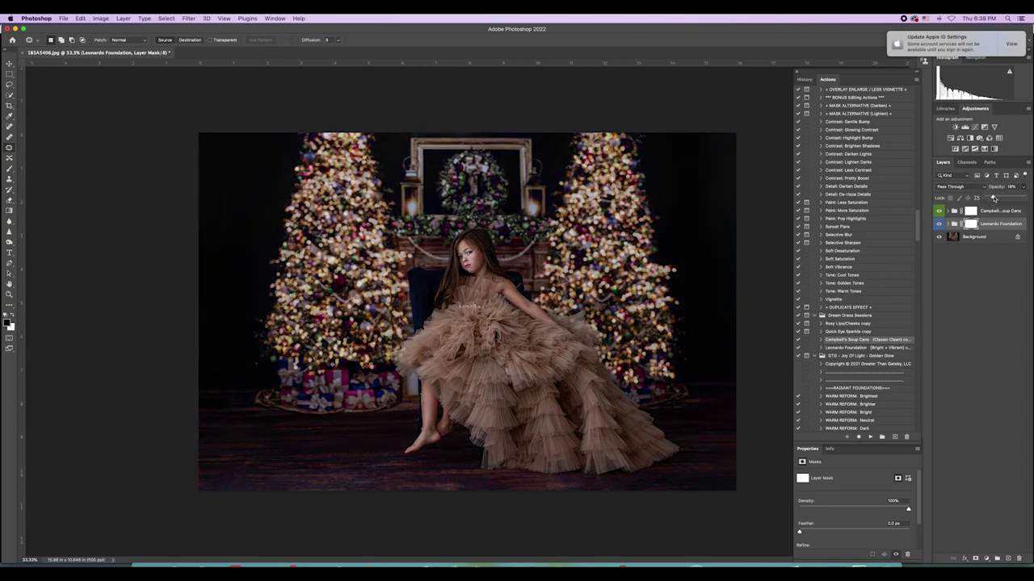
{"action": "left_click_drag", "start_coordinate": [992, 198], "coordinate": [1004, 199]}
{"action": "left_click", "coordinate": [939, 225]}
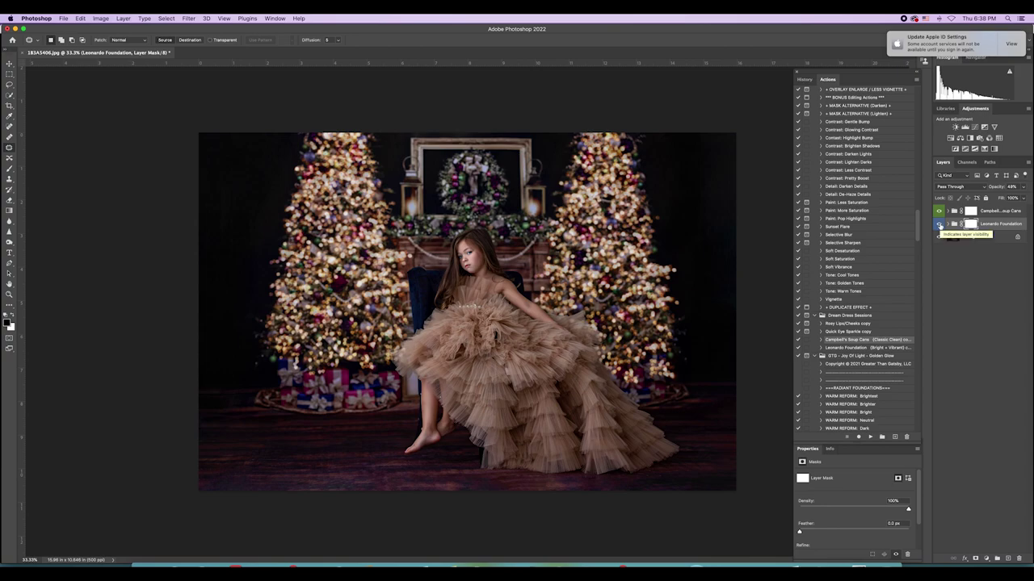
{"action": "left_click", "coordinate": [939, 226]}
{"action": "left_click", "coordinate": [939, 225]}
{"action": "left_click", "coordinate": [939, 225]}
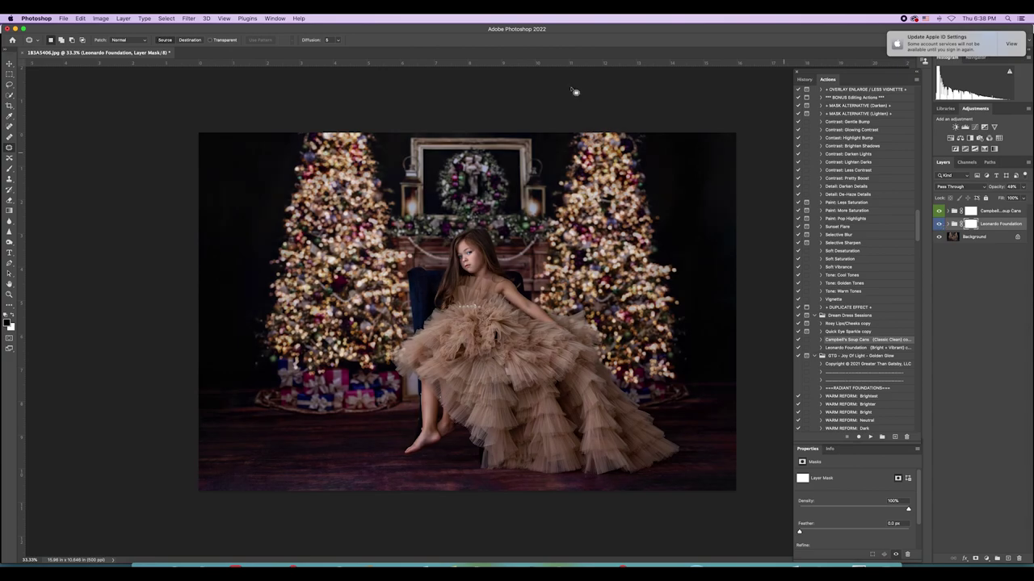
{"action": "left_click", "coordinate": [123, 18]}
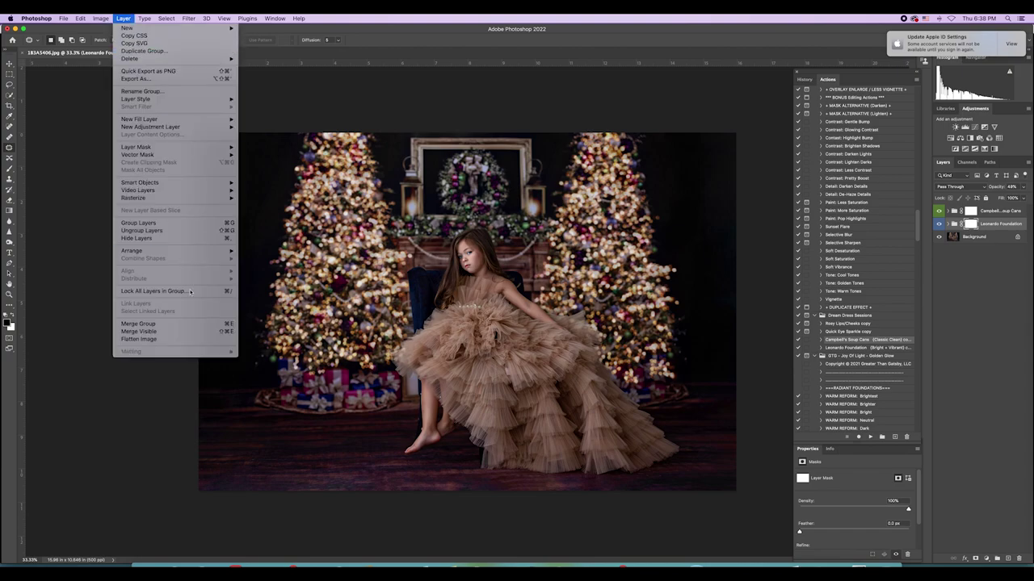
{"action": "left_click", "coordinate": [182, 340]}
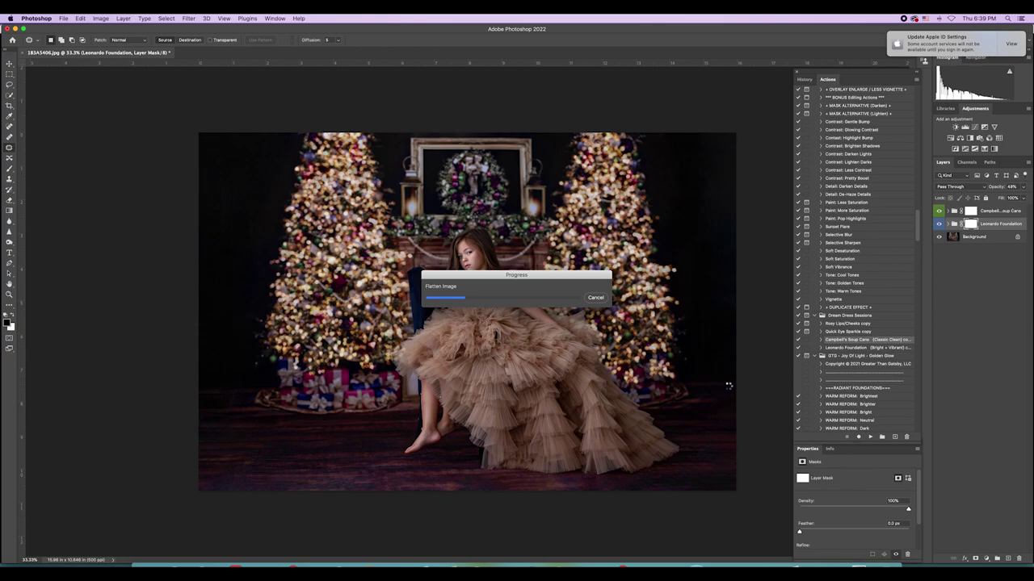
- Run the Silky Soften Boost action, accepting its flatten warning and continuing
{"action": "scroll", "coordinate": [845, 348], "scroll_direction": "down", "scroll_amount": 15}
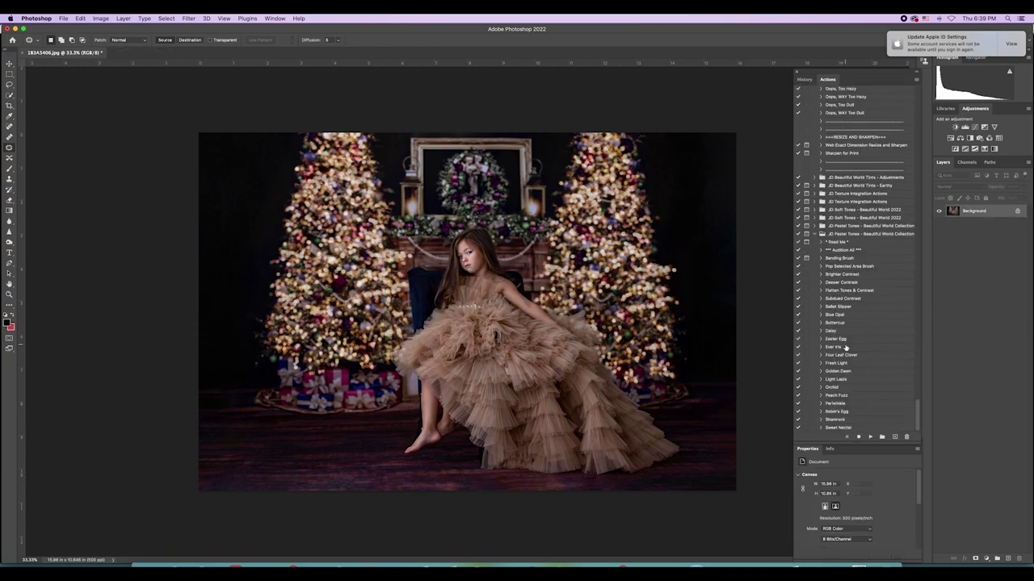
{"action": "scroll", "coordinate": [845, 348], "scroll_direction": "up", "scroll_amount": 10}
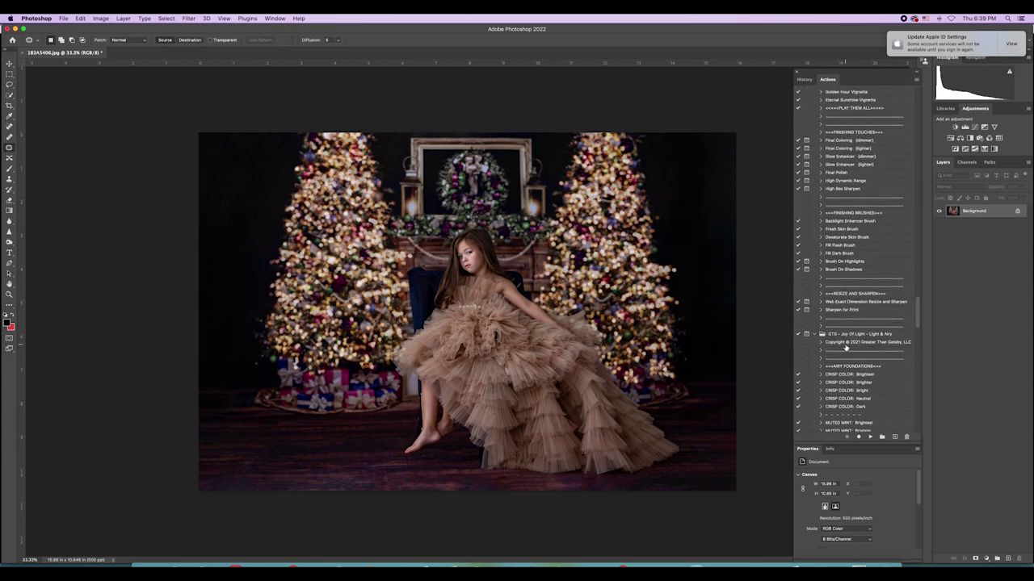
{"action": "scroll", "coordinate": [849, 343], "scroll_direction": "down", "scroll_amount": 10}
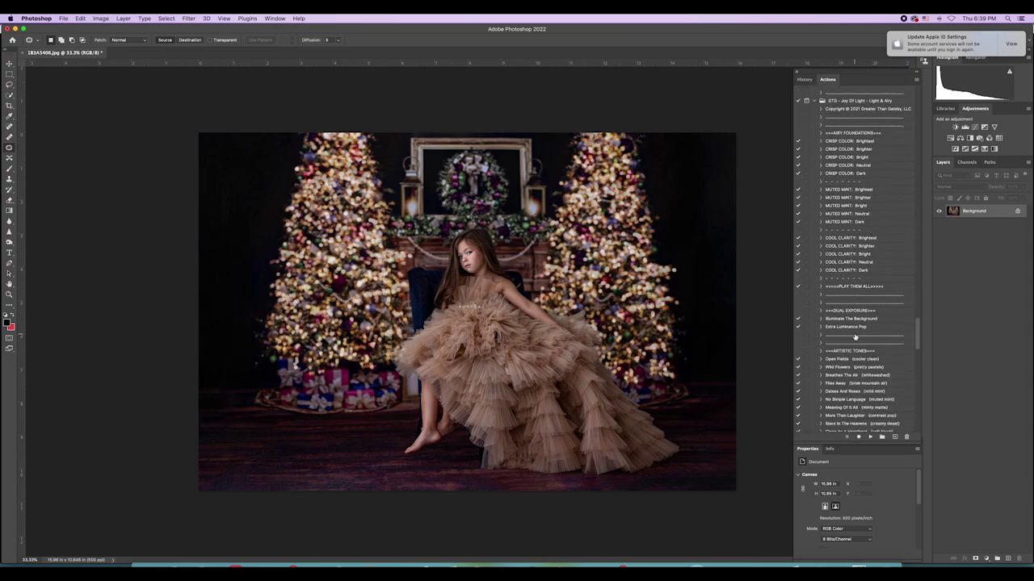
{"action": "scroll", "coordinate": [854, 337], "scroll_direction": "down", "scroll_amount": 2}
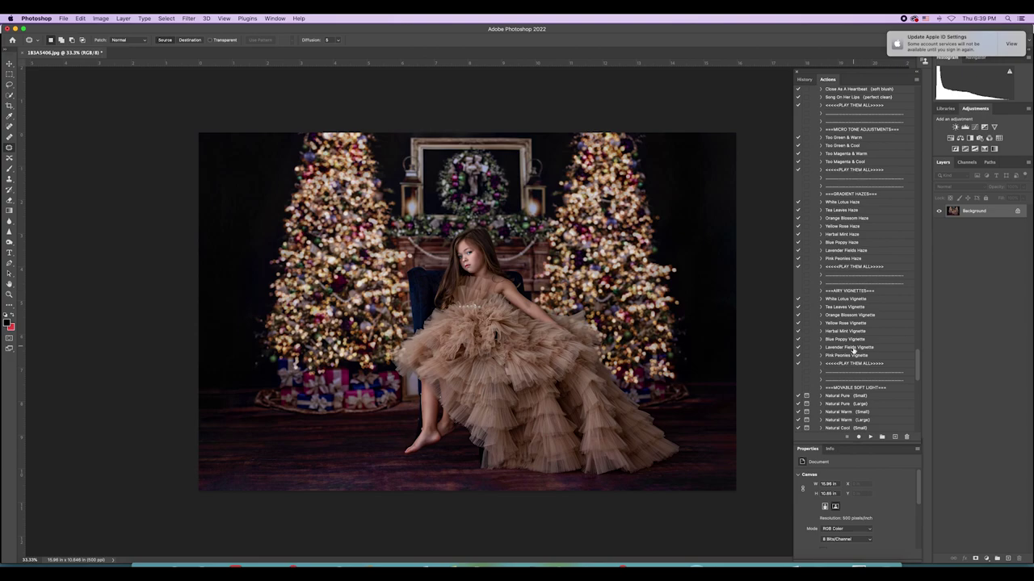
{"action": "scroll", "coordinate": [857, 396], "scroll_direction": "down", "scroll_amount": 5}
{"action": "left_click", "coordinate": [854, 406]}
{"action": "left_click", "coordinate": [870, 437]}
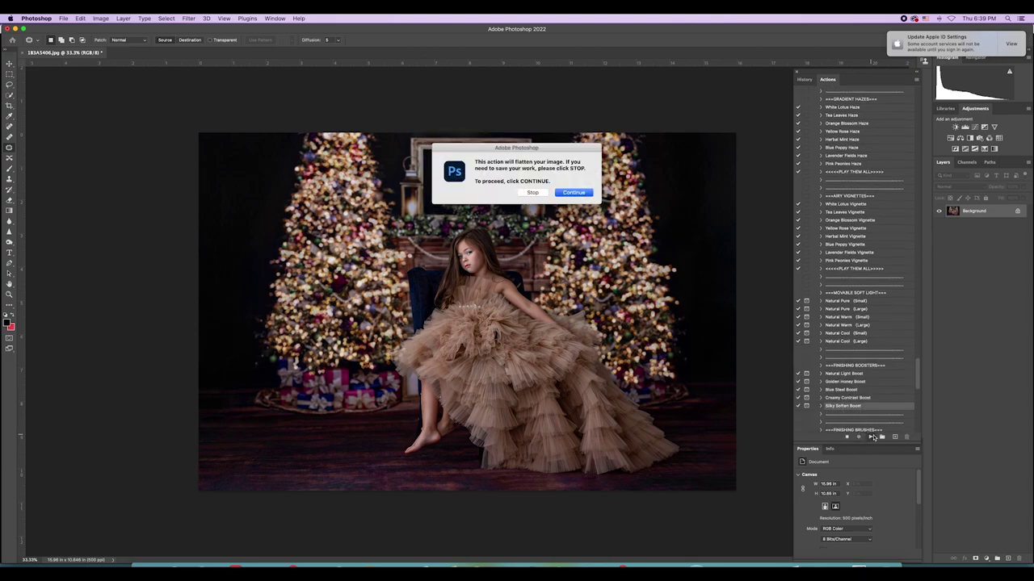
{"action": "left_click", "coordinate": [573, 192]}
{"action": "left_click", "coordinate": [574, 193]}
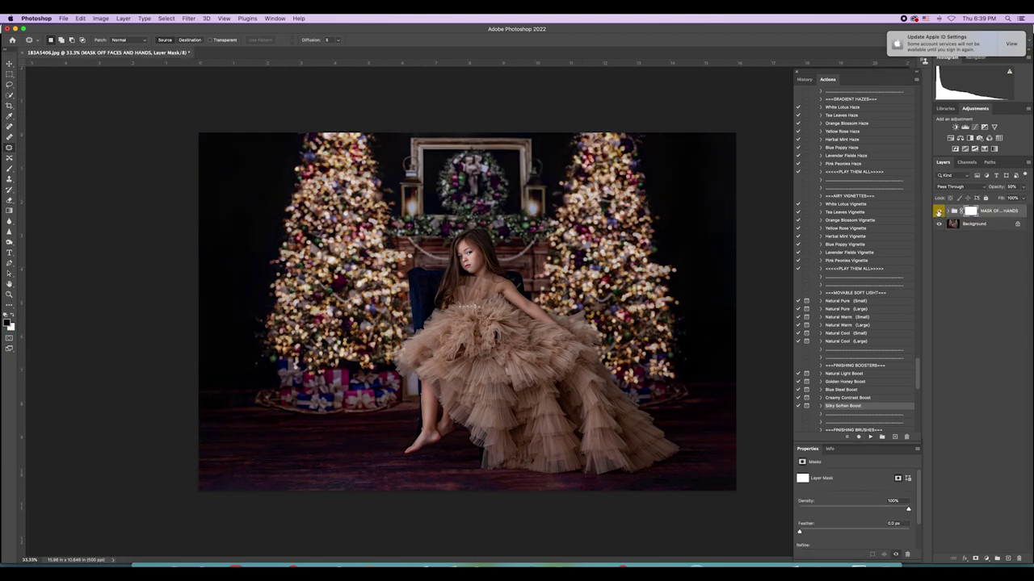
- Set the softening group to 34% opacity, compare it, and flatten the image
{"action": "left_click", "coordinate": [1023, 187]}
{"action": "left_click_drag", "start_coordinate": [1001, 198], "coordinate": [1008, 198]}
{"action": "left_click", "coordinate": [939, 211]}
{"action": "left_click", "coordinate": [939, 210]}
{"action": "left_click", "coordinate": [123, 18]}
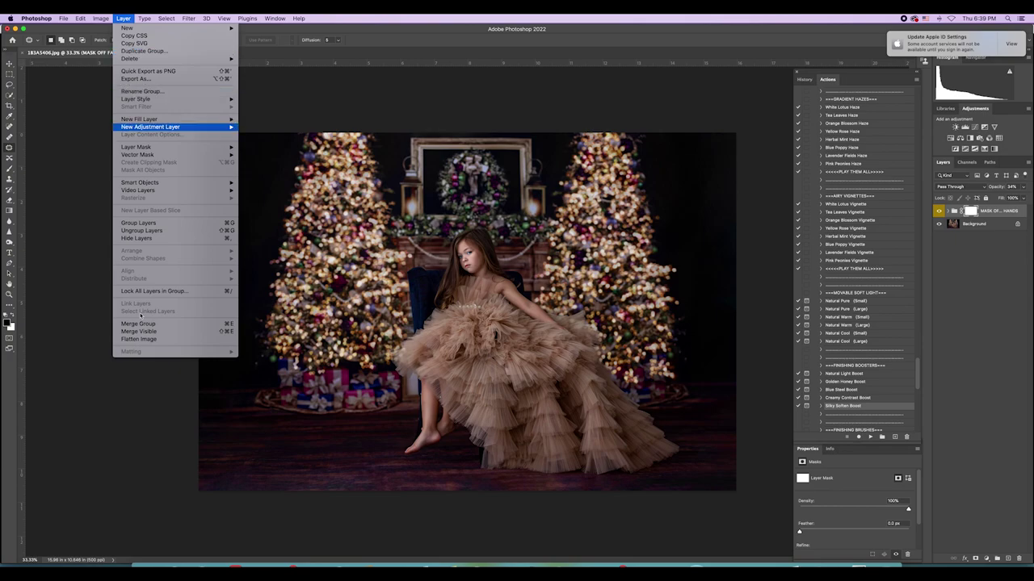
{"action": "key", "text": "Escape"}
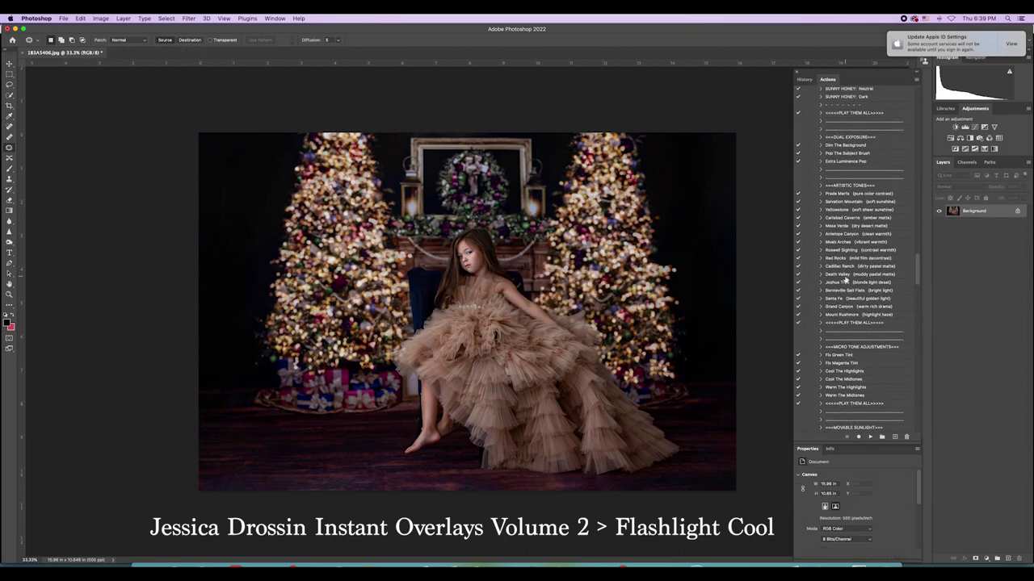
- Run the Flashlight Cool overlay action
{"action": "scroll", "coordinate": [846, 281], "scroll_direction": "up", "scroll_amount": 10}
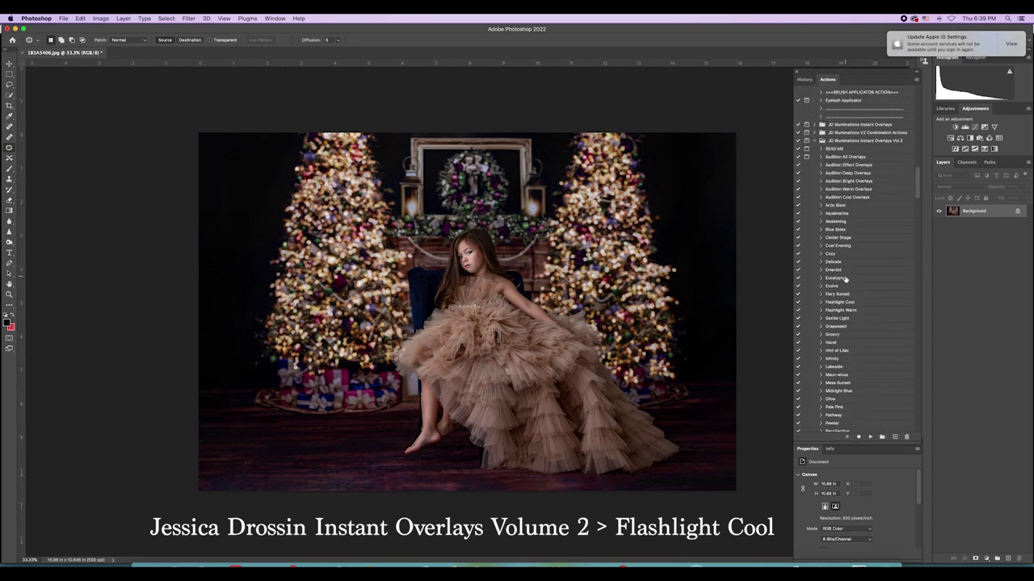
{"action": "left_click", "coordinate": [858, 302]}
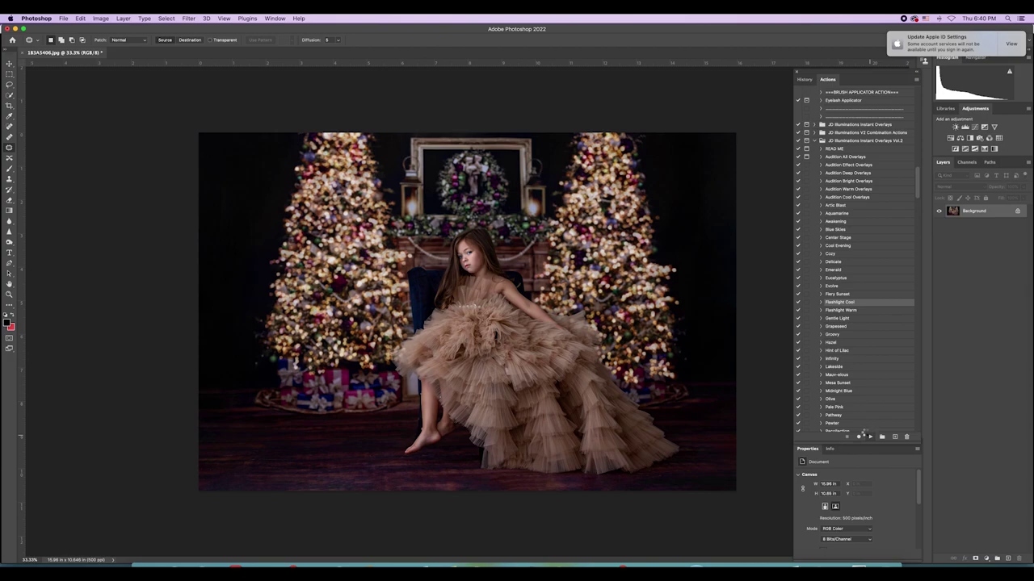
{"action": "left_click", "coordinate": [864, 436]}
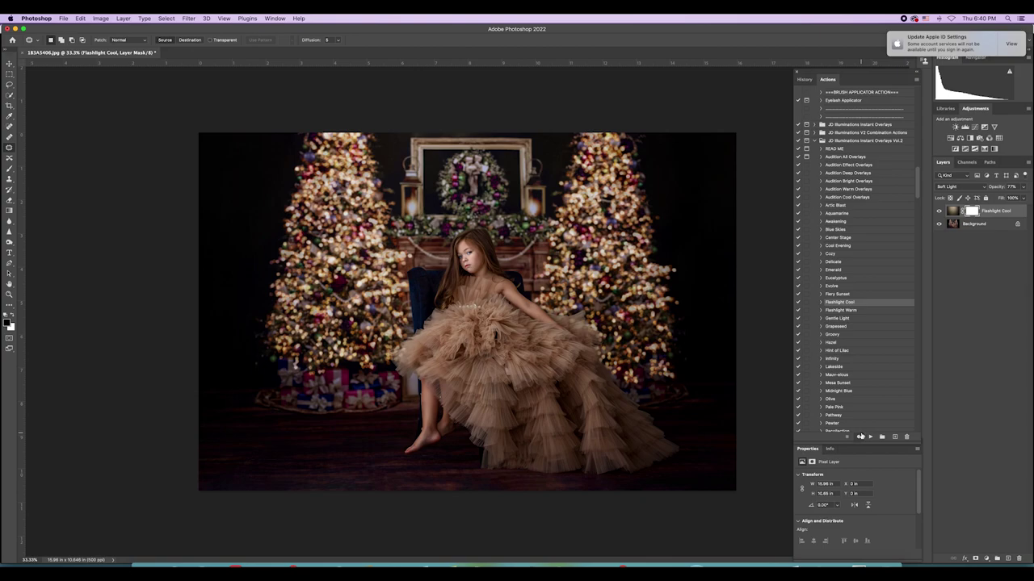
- Compare the 77% Soft Light Flashlight Cool overlay on and off, then select Cold Hands
{"action": "left_click", "coordinate": [939, 210]}
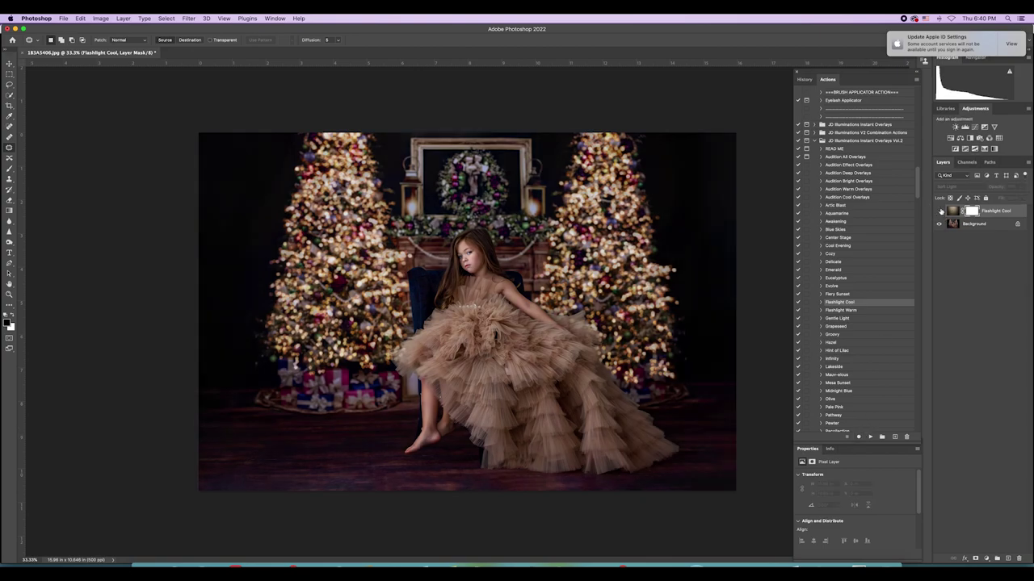
{"action": "left_click", "coordinate": [939, 211]}
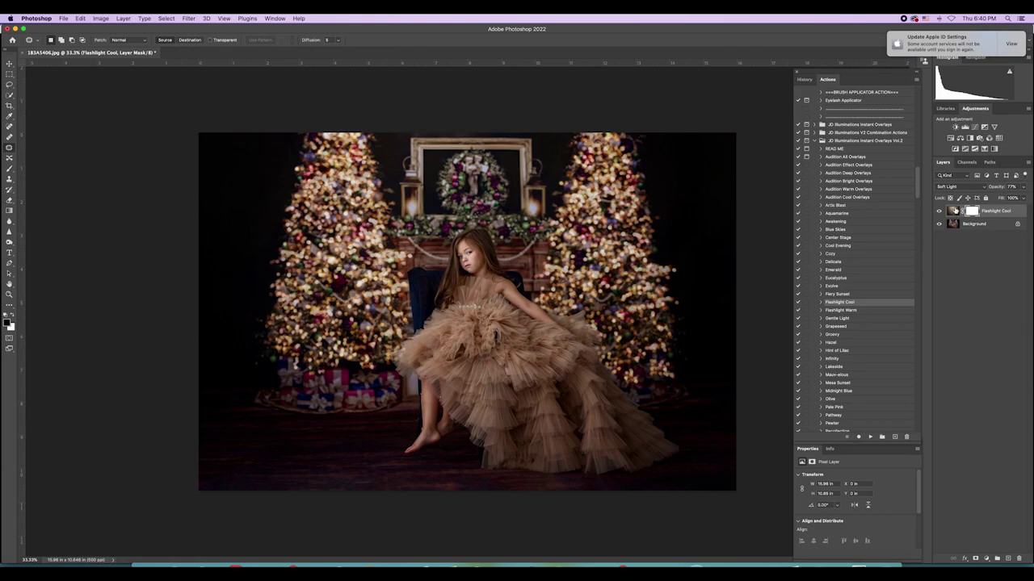
{"action": "left_click", "coordinate": [939, 212]}
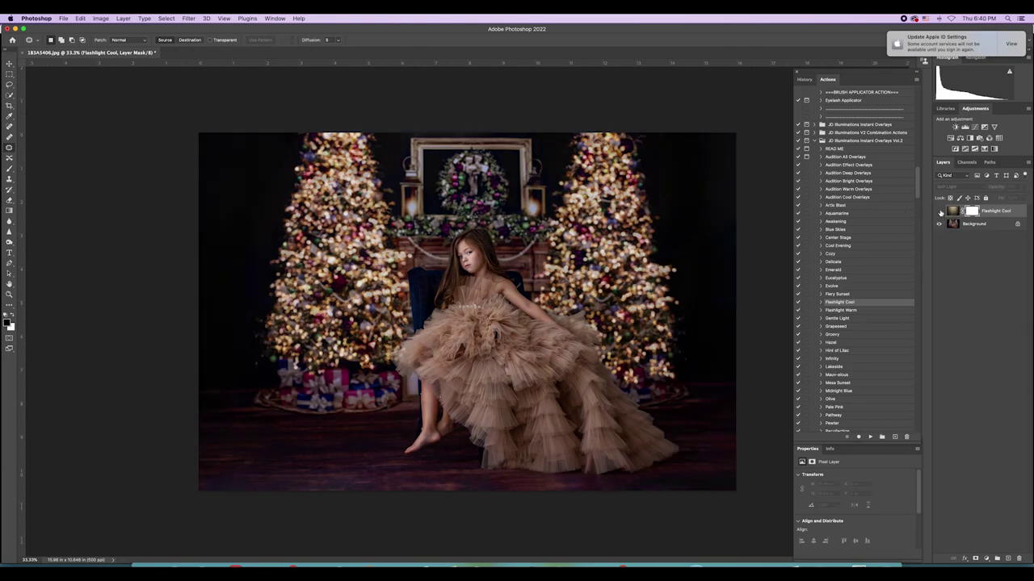
{"action": "left_click", "coordinate": [939, 212]}
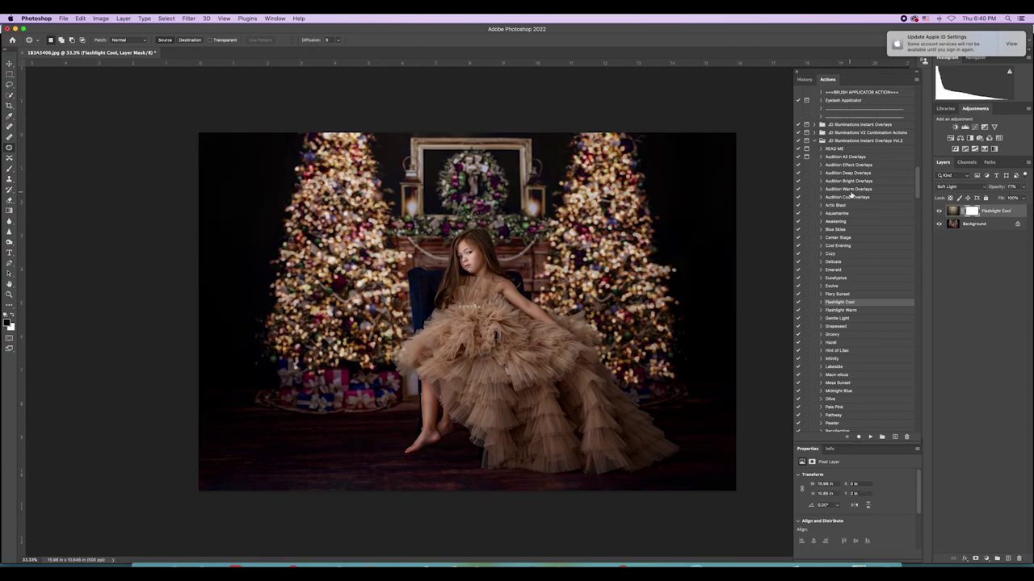
{"action": "scroll", "coordinate": [851, 194], "scroll_direction": "up", "scroll_amount": 10}
{"action": "left_click", "coordinate": [859, 139]}
- Run Cold Hands and fade its Curves 1 layer to 16% opacity, comparing it
{"action": "left_click", "coordinate": [871, 437]}
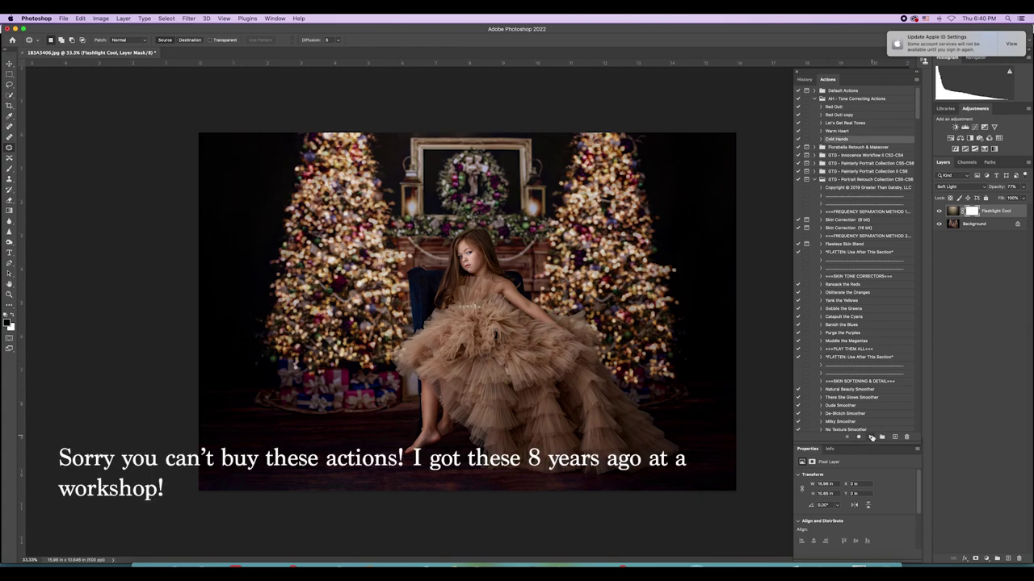
{"action": "left_click", "coordinate": [1023, 187]}
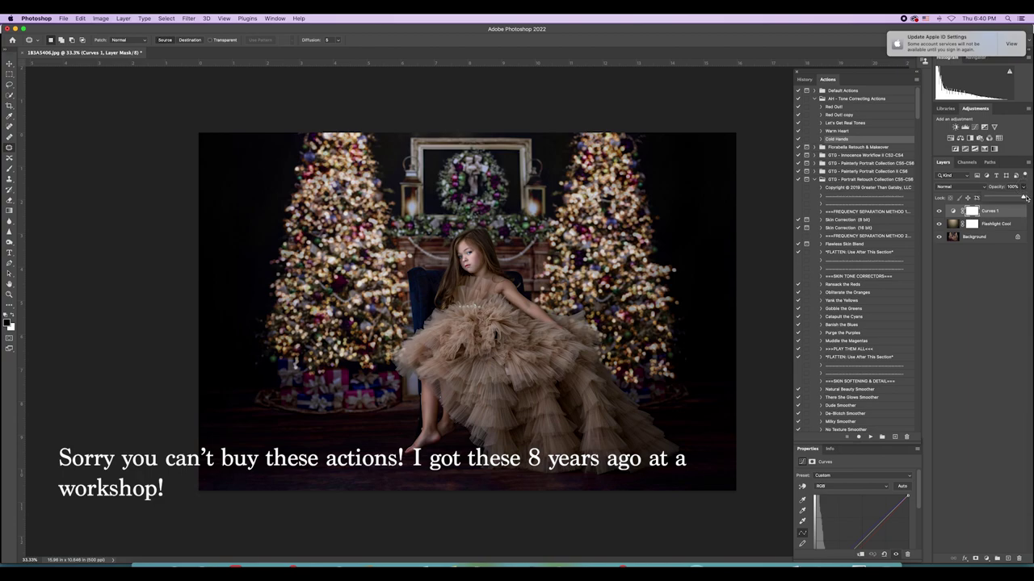
{"action": "left_click_drag", "start_coordinate": [1024, 199], "coordinate": [996, 199]}
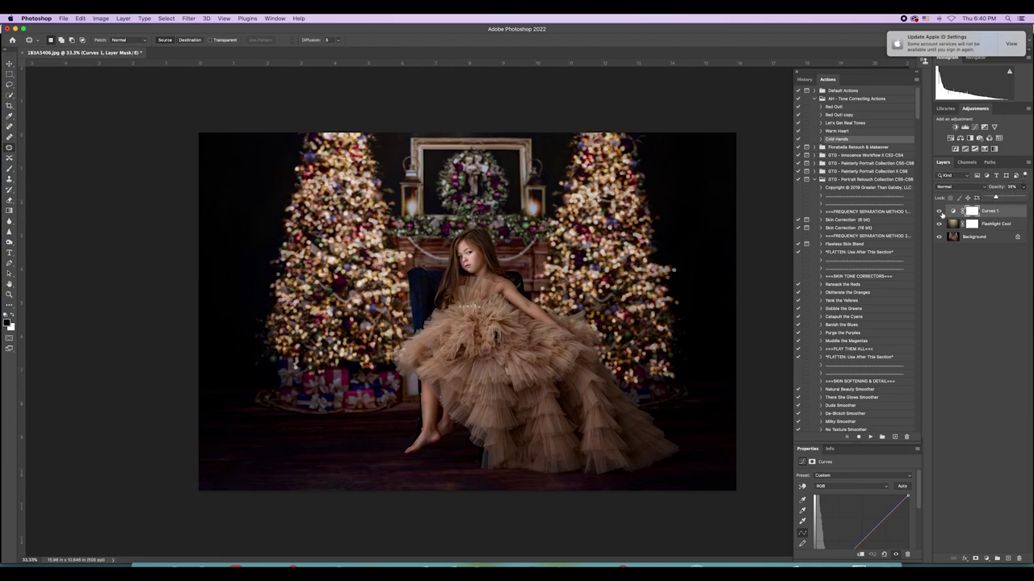
{"action": "left_click", "coordinate": [940, 211]}
{"action": "left_click", "coordinate": [939, 211]}
{"action": "left_click", "coordinate": [1023, 187]}
{"action": "left_click_drag", "start_coordinate": [999, 198], "coordinate": [994, 198]}
- Flatten the portrait into a single Background layer
{"action": "left_click", "coordinate": [101, 18]}
{"action": "left_click", "coordinate": [178, 345]}
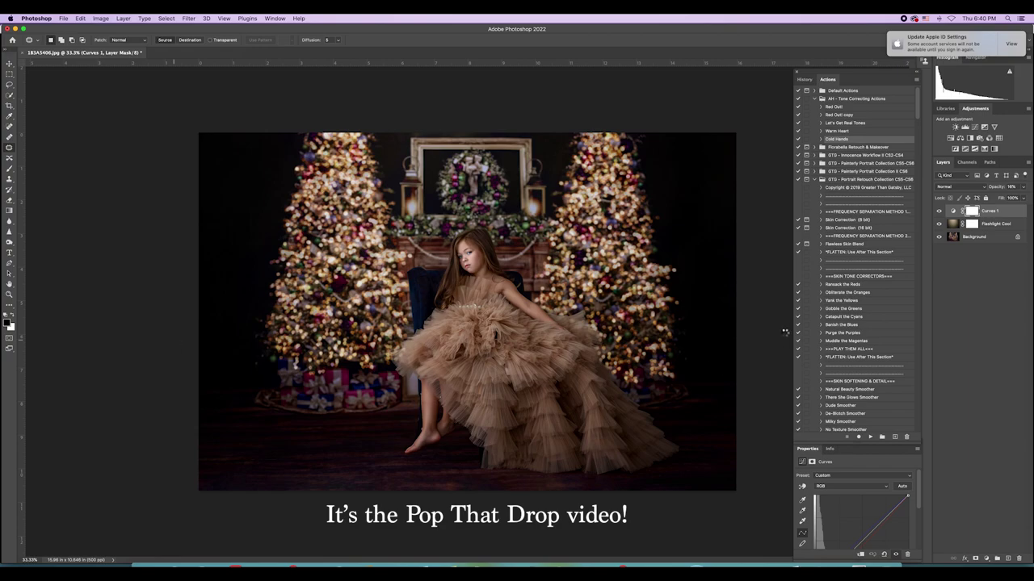
{"action": "scroll", "coordinate": [864, 309], "scroll_direction": "down", "scroll_amount": 10}
{"action": "scroll", "coordinate": [864, 309], "scroll_direction": "down", "scroll_amount": 15}
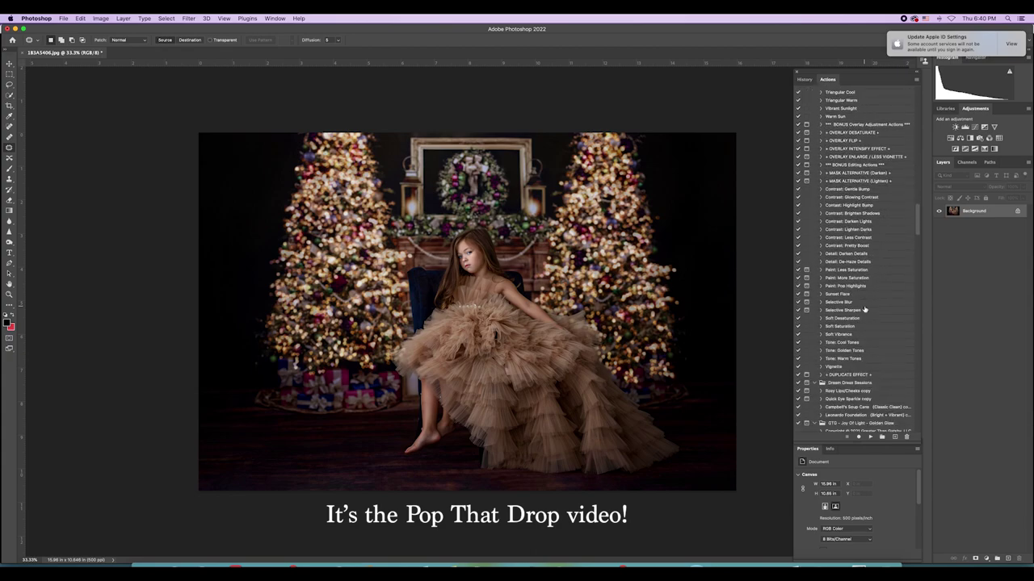
- Run Paint: Pop Highlights, keeping the default layer name and continuing past the tip
{"action": "left_click", "coordinate": [867, 287]}
{"action": "left_click", "coordinate": [870, 437]}
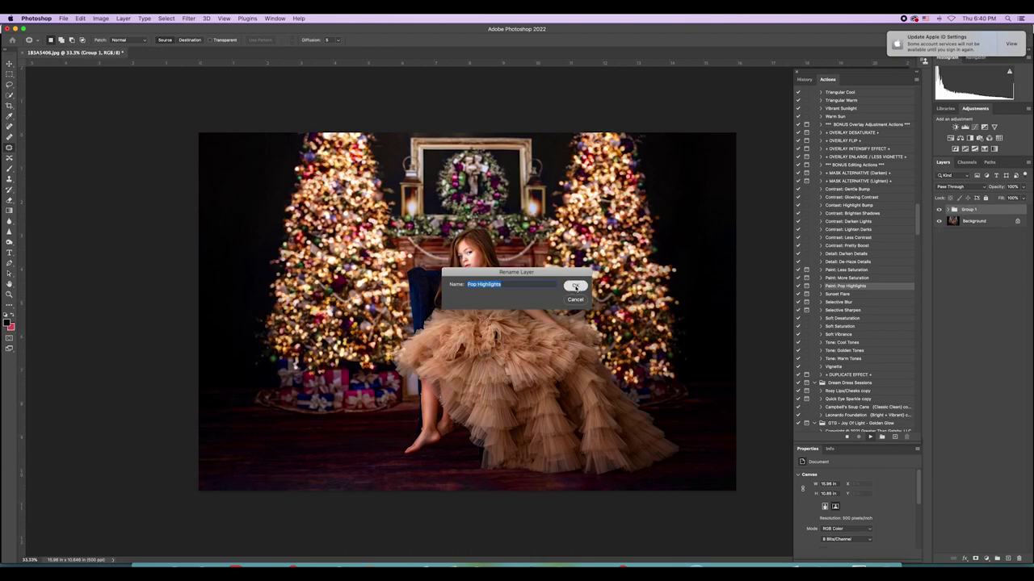
{"action": "left_click", "coordinate": [575, 286]}
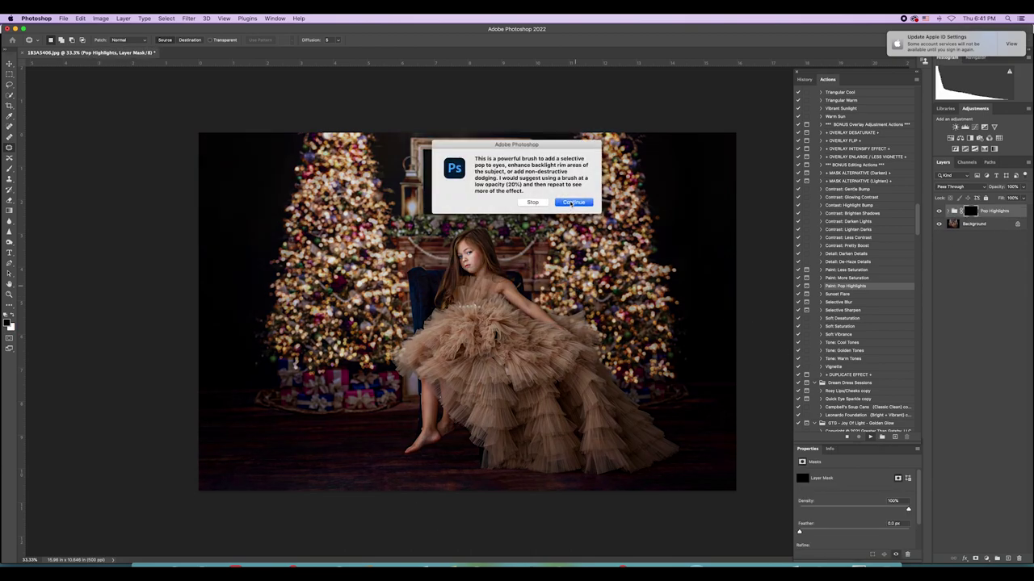
{"action": "left_click", "coordinate": [573, 202]}
- Set up a large white brush at 100% opacity for the highlights mask
{"action": "left_click", "coordinate": [13, 317]}
{"action": "left_click", "coordinate": [10, 169]}
{"action": "key", "text": "bracketright"}
{"action": "key", "text": "bracketright"}
{"action": "key", "text": "bracketright"}
{"action": "key", "text": "bracketright"}
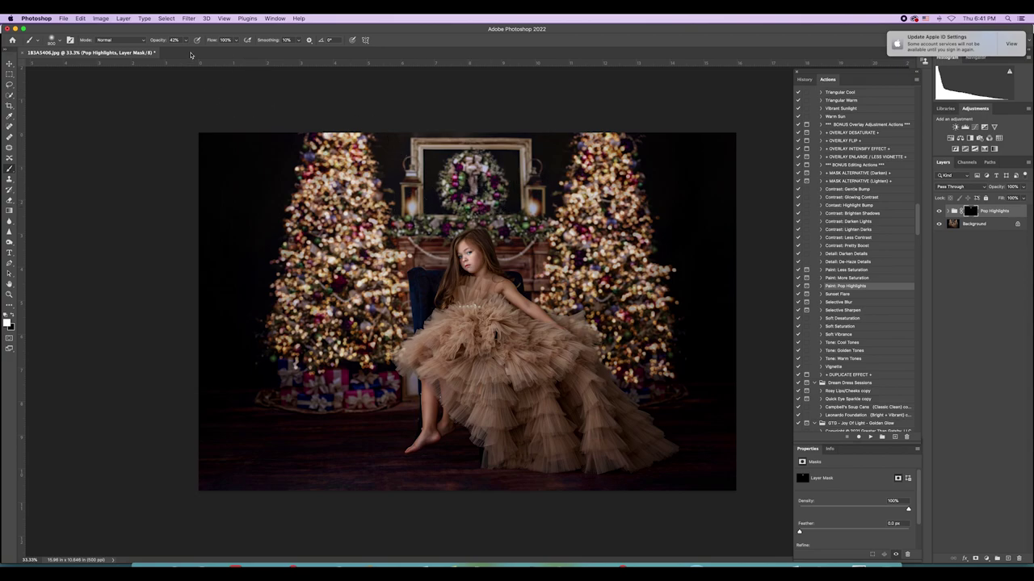
{"action": "mouse_move", "coordinate": [186, 46]}
{"action": "left_mouse_down"}
{"action": "mouse_move", "coordinate": [383, 169]}
{"action": "mouse_move", "coordinate": [467, 198]}
{"action": "mouse_move", "coordinate": [419, 208]}
{"action": "left_mouse_up"}
{"action": "key", "text": "bracketright"}
{"action": "key", "text": "bracketright"}
{"action": "key", "text": "bracketright"}
{"action": "key", "text": "bracketright"}
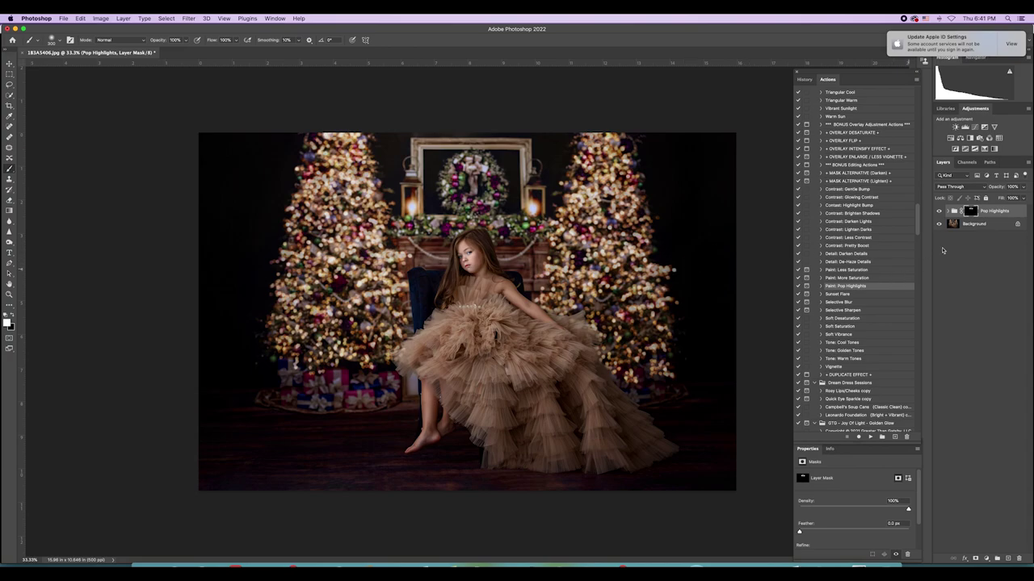
- Compare the Pop Highlights group on and off, then flatten the image
{"action": "left_click", "coordinate": [939, 212]}
{"action": "left_click", "coordinate": [940, 211]}
{"action": "left_click", "coordinate": [122, 18]}
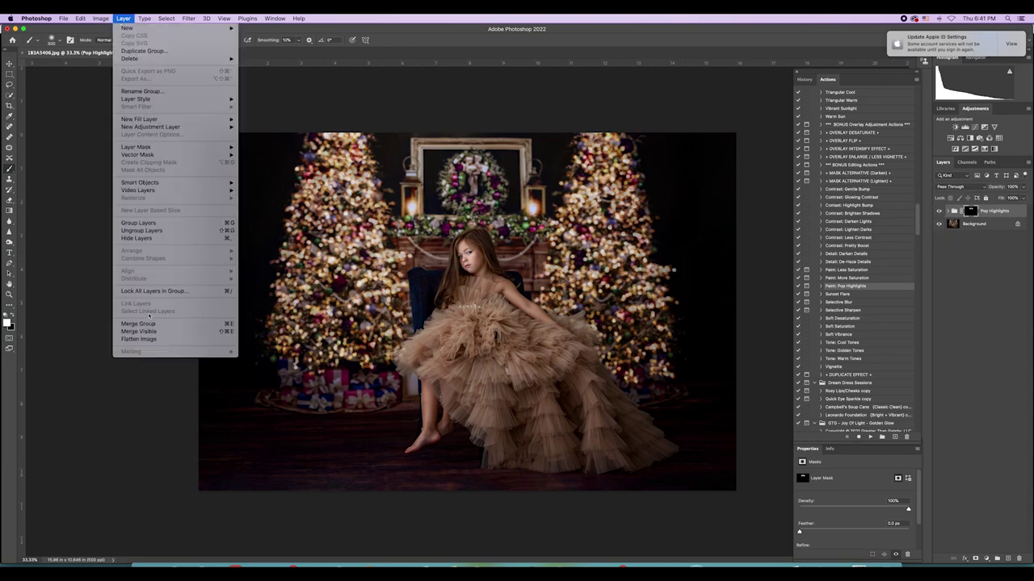
{"action": "left_click", "coordinate": [154, 339]}
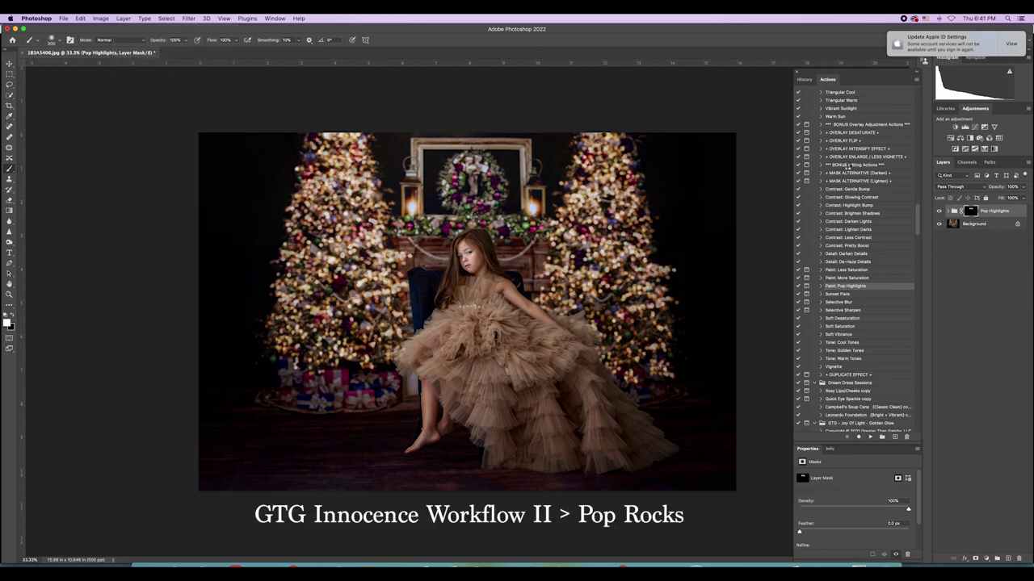
- Run the Pop Rocks (Moody Film) action from GTG Innocence Workflow II
{"action": "scroll", "coordinate": [847, 162], "scroll_direction": "up", "scroll_amount": 10}
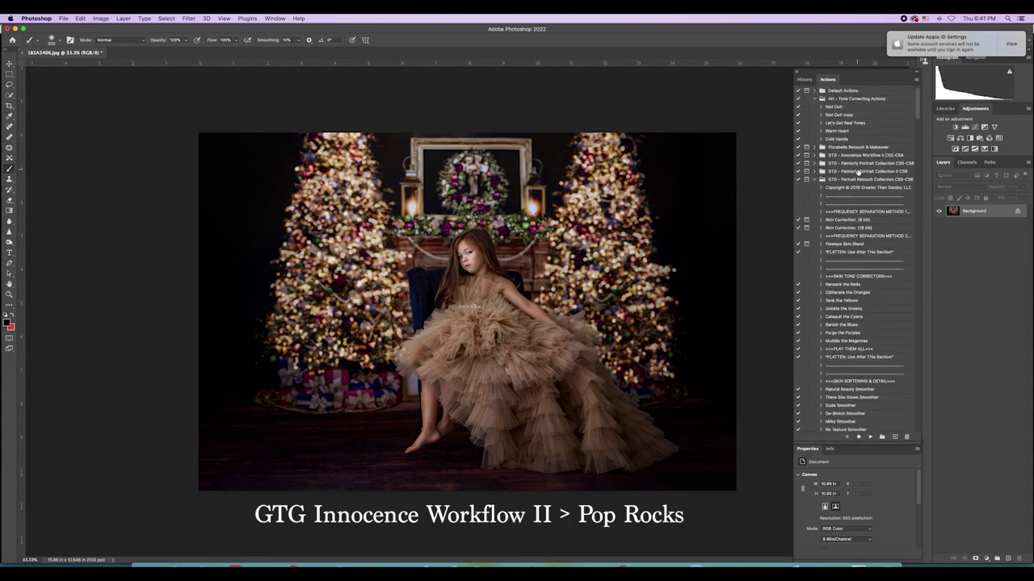
{"action": "left_click", "coordinate": [814, 156]}
{"action": "scroll", "coordinate": [847, 356], "scroll_direction": "down", "scroll_amount": 3}
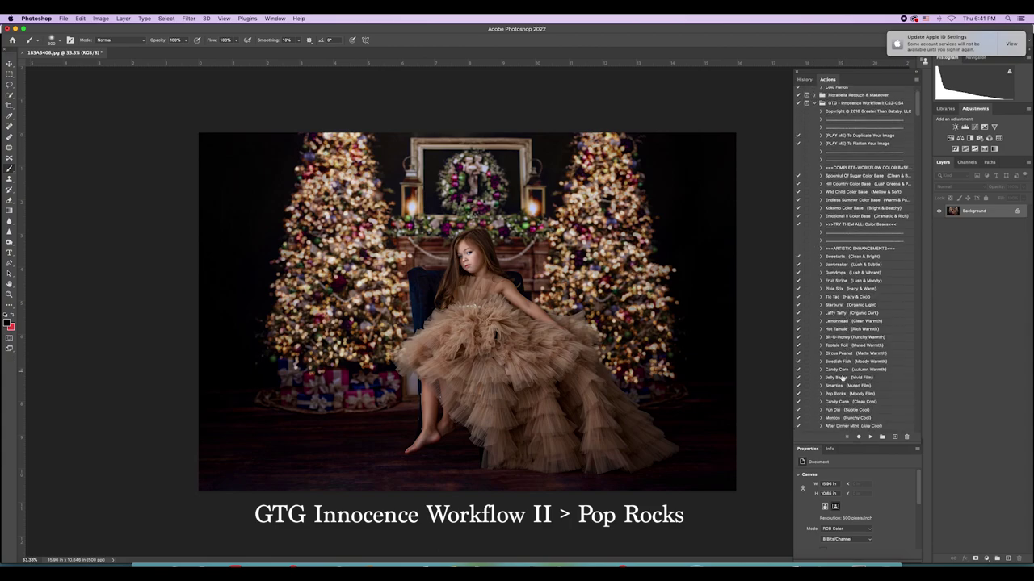
{"action": "left_click", "coordinate": [845, 395]}
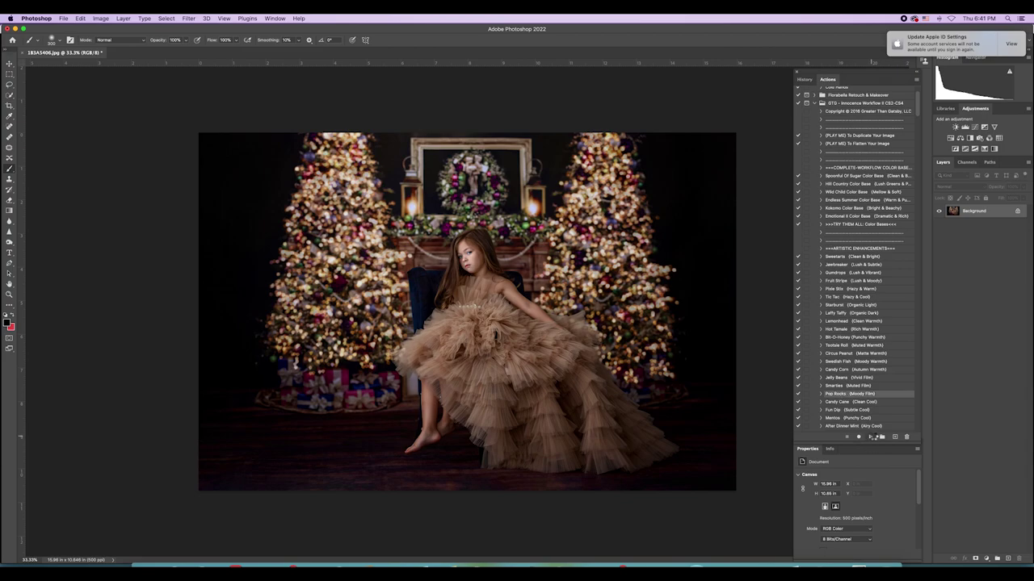
{"action": "left_click", "coordinate": [872, 437]}
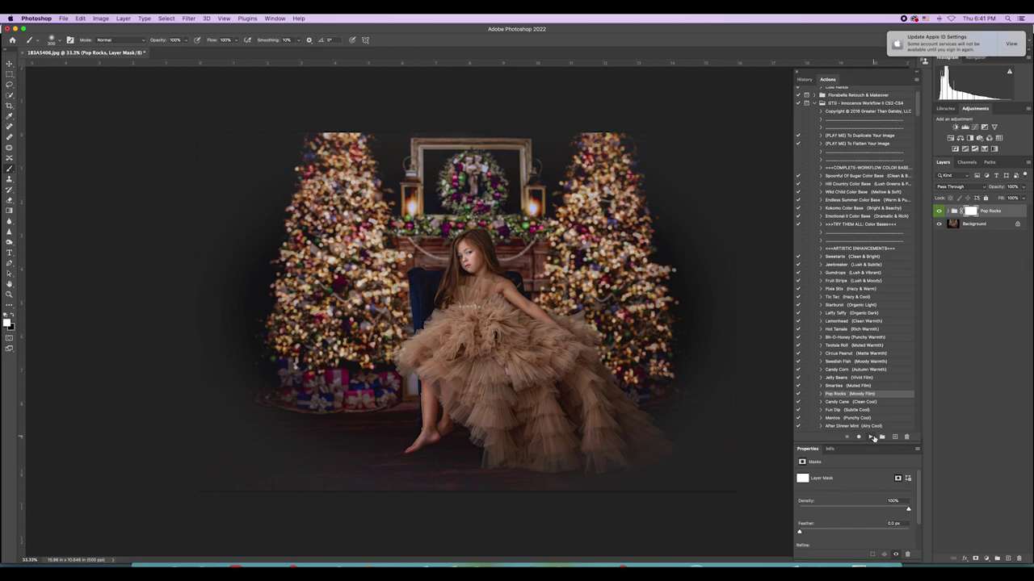
- Lower the Pop Rocks group opacity and fill its mask with black to hide it
{"action": "left_click", "coordinate": [1022, 186]}
{"action": "left_click_drag", "start_coordinate": [1020, 197], "coordinate": [997, 197]}
{"action": "left_click", "coordinate": [11, 318]}
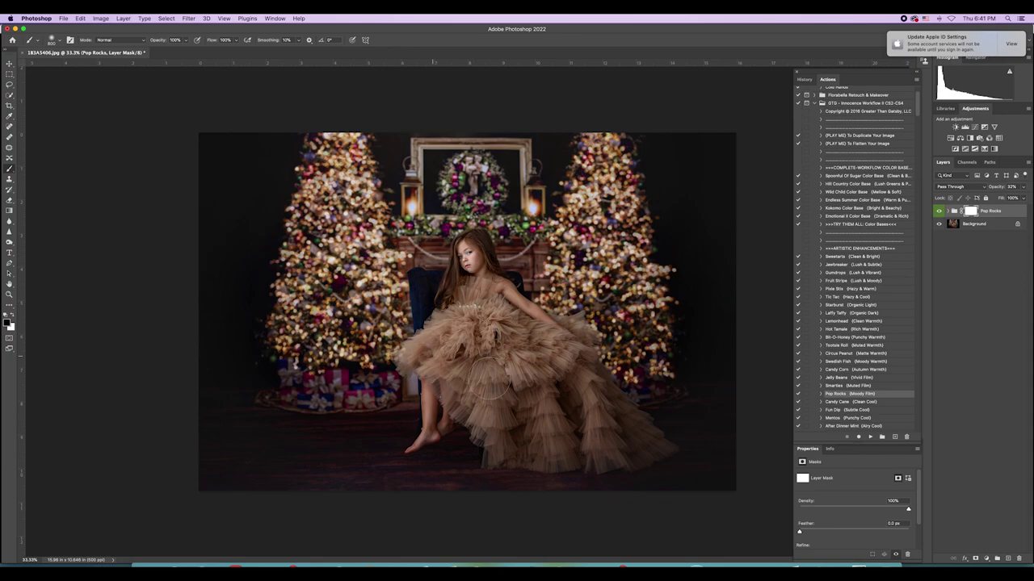
{"action": "key", "text": "alt+BackSpace"}
- Compare the Pop Rocks group on and off, leaving the Layer menu unchanged
{"action": "left_click", "coordinate": [939, 212]}
{"action": "left_click", "coordinate": [939, 212]}
{"action": "left_click", "coordinate": [123, 18]}
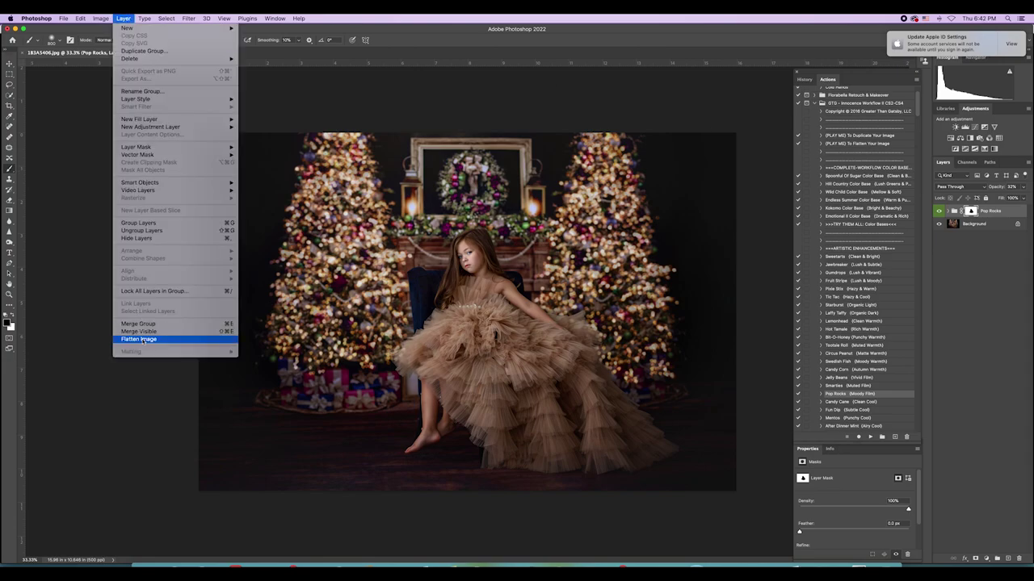
{"action": "left_click", "coordinate": [224, 442]}
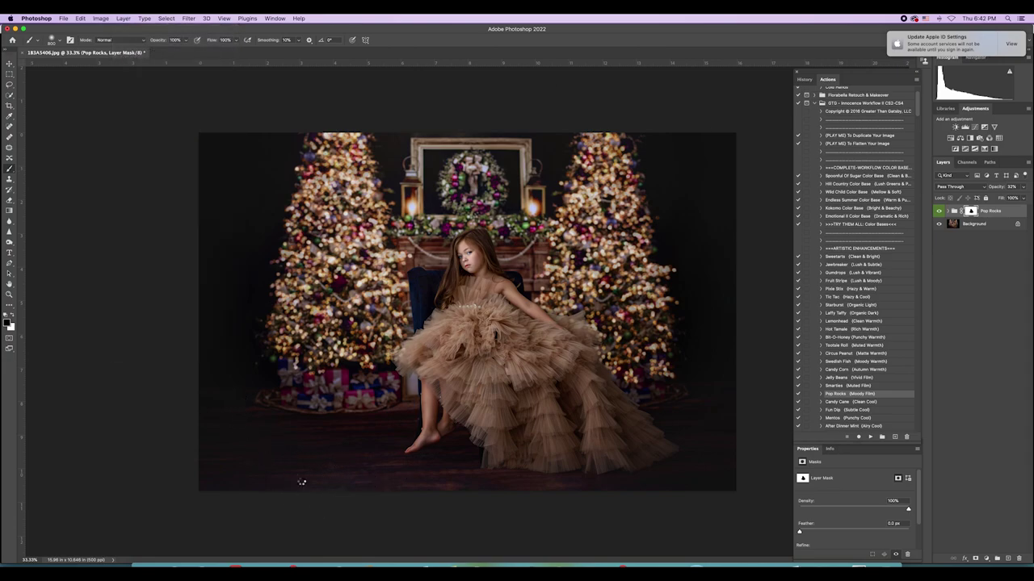
- Flatten the image and run the Cubism (clean cool) action from the Painterly Portrait Collection
{"action": "key", "text": "super+shift+e"}
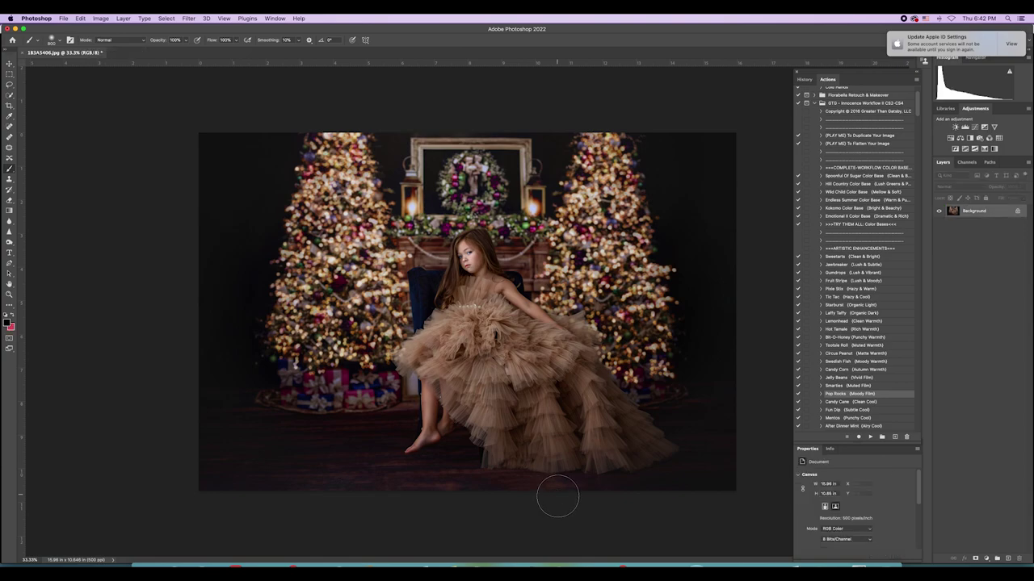
{"action": "left_click", "coordinate": [815, 103]}
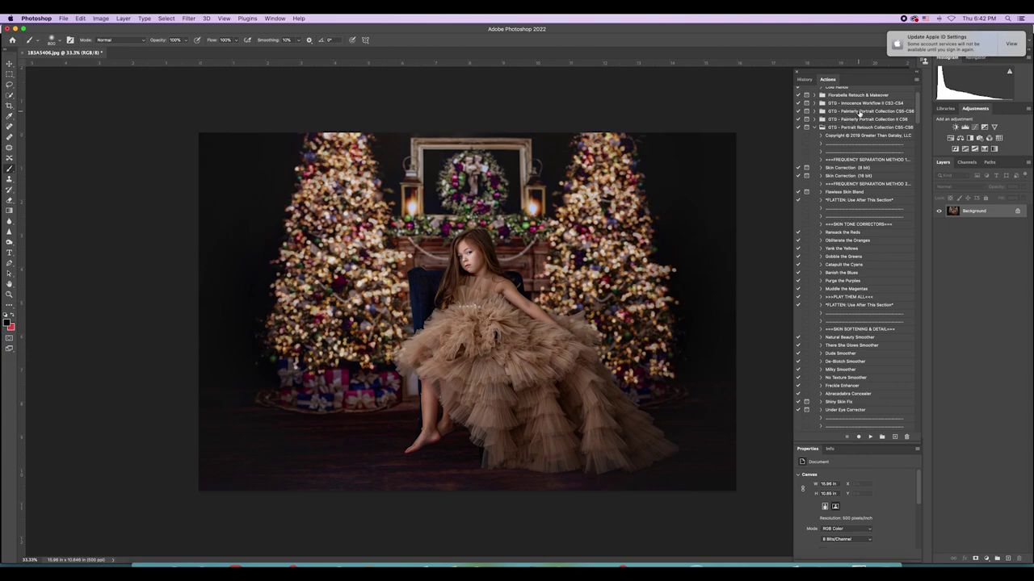
{"action": "left_click", "coordinate": [814, 120]}
{"action": "scroll", "coordinate": [834, 260], "scroll_direction": "down", "scroll_amount": 5}
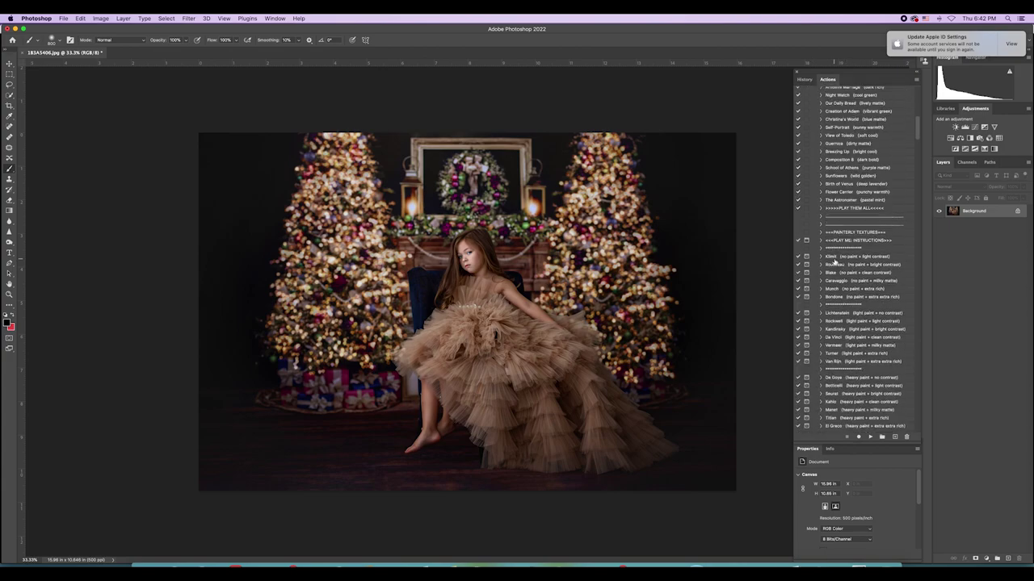
{"action": "scroll", "coordinate": [834, 261], "scroll_direction": "down", "scroll_amount": 10}
{"action": "scroll", "coordinate": [834, 261], "scroll_direction": "down", "scroll_amount": 8}
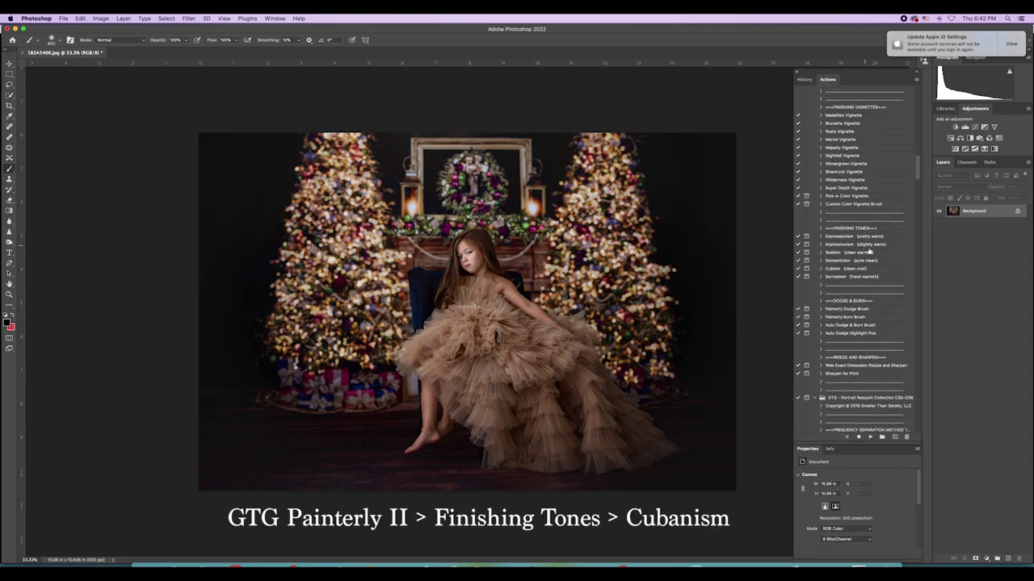
{"action": "left_click", "coordinate": [877, 270]}
{"action": "left_click", "coordinate": [871, 437]}
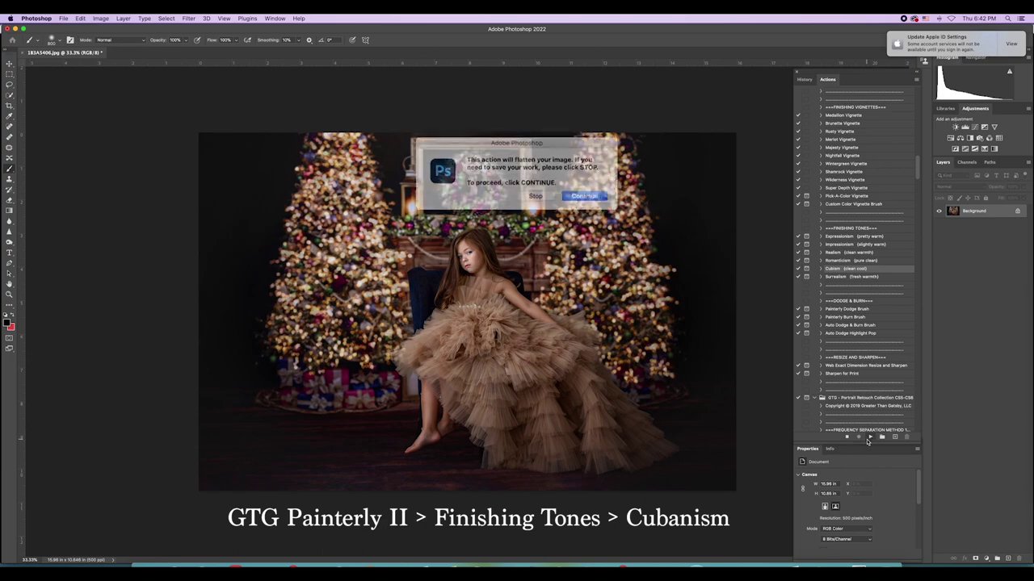
{"action": "left_click", "coordinate": [575, 193]}
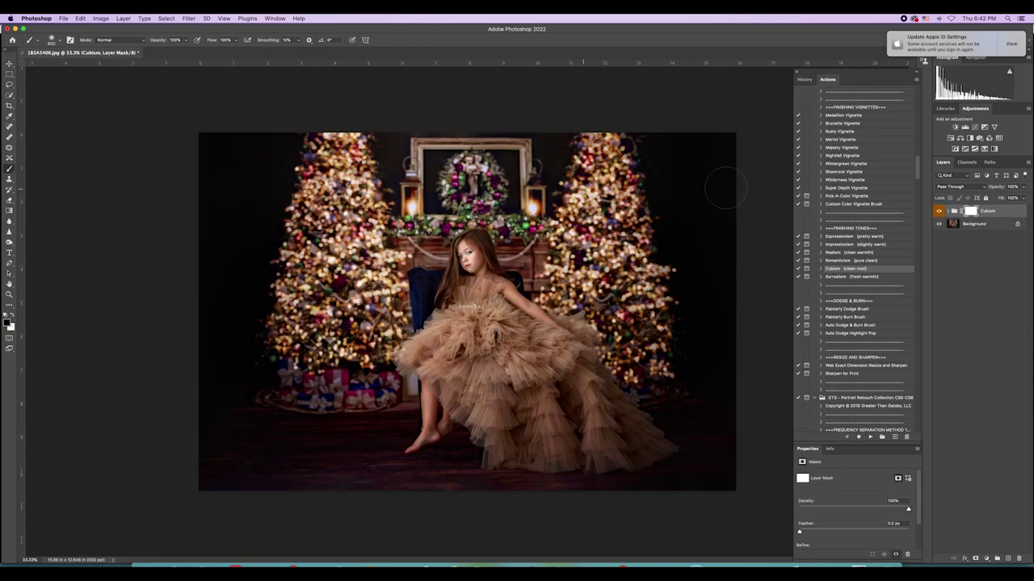
- Lower the Cubism group to 38% opacity and flatten the image
{"action": "left_click", "coordinate": [1023, 187]}
{"action": "left_click_drag", "start_coordinate": [1024, 198], "coordinate": [998, 197]}
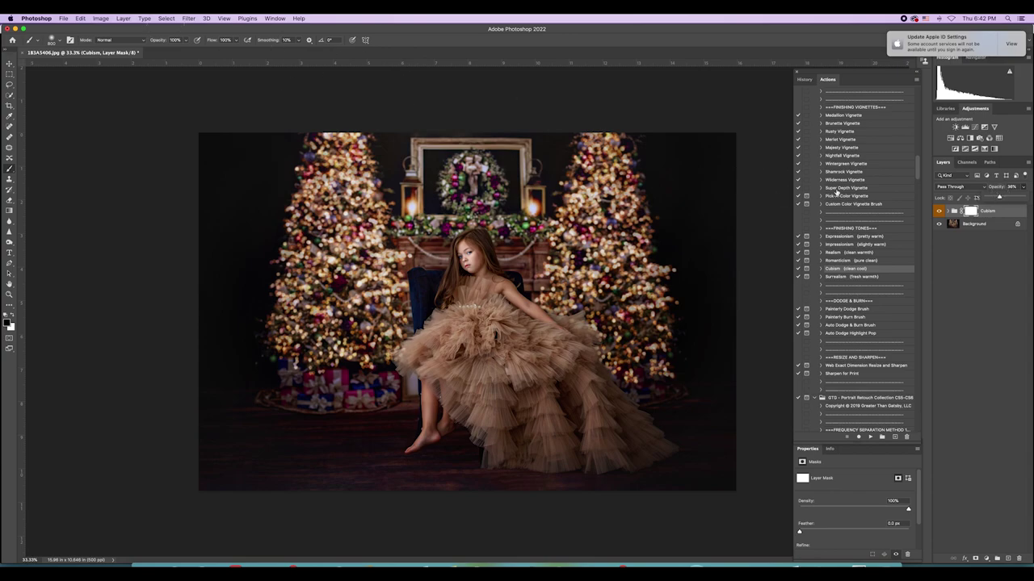
{"action": "left_click", "coordinate": [939, 211]}
{"action": "left_click", "coordinate": [132, 16]}
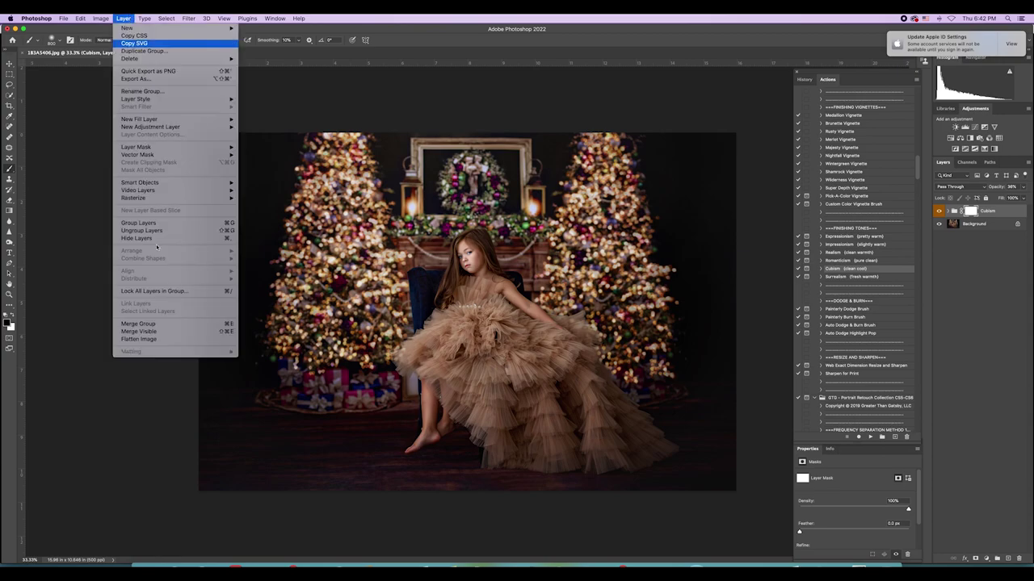
{"action": "left_click", "coordinate": [179, 339]}
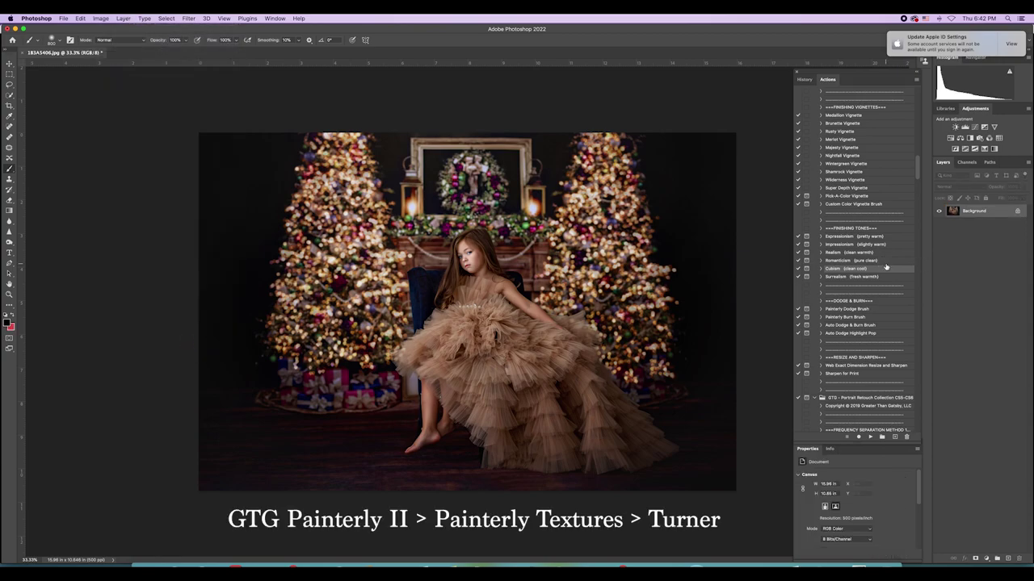
- Run the Turner (light paint + extra rich) action, letting it flatten the image first
{"action": "scroll", "coordinate": [885, 264], "scroll_direction": "down", "scroll_amount": 5}
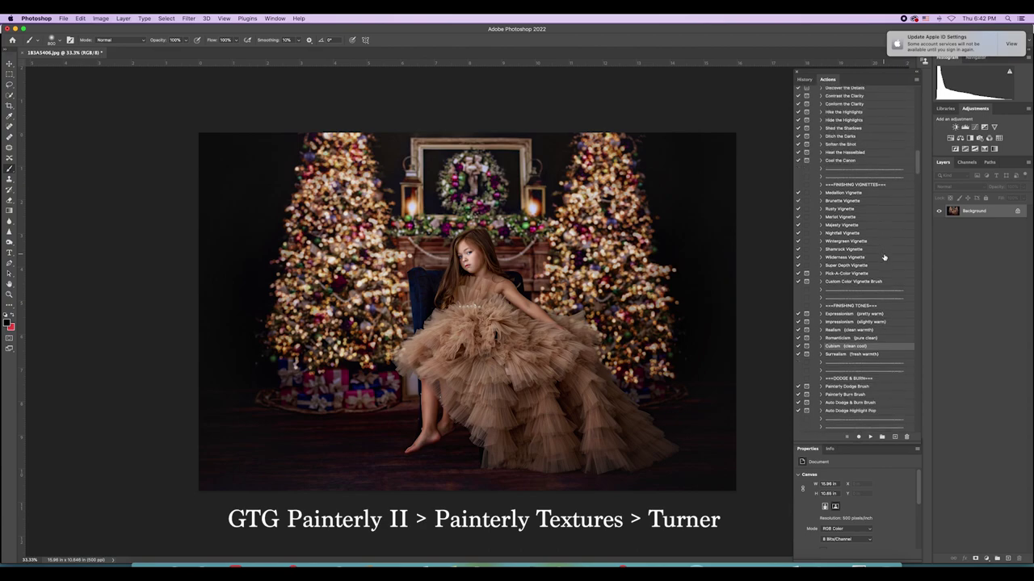
{"action": "scroll", "coordinate": [884, 257], "scroll_direction": "up", "scroll_amount": 10}
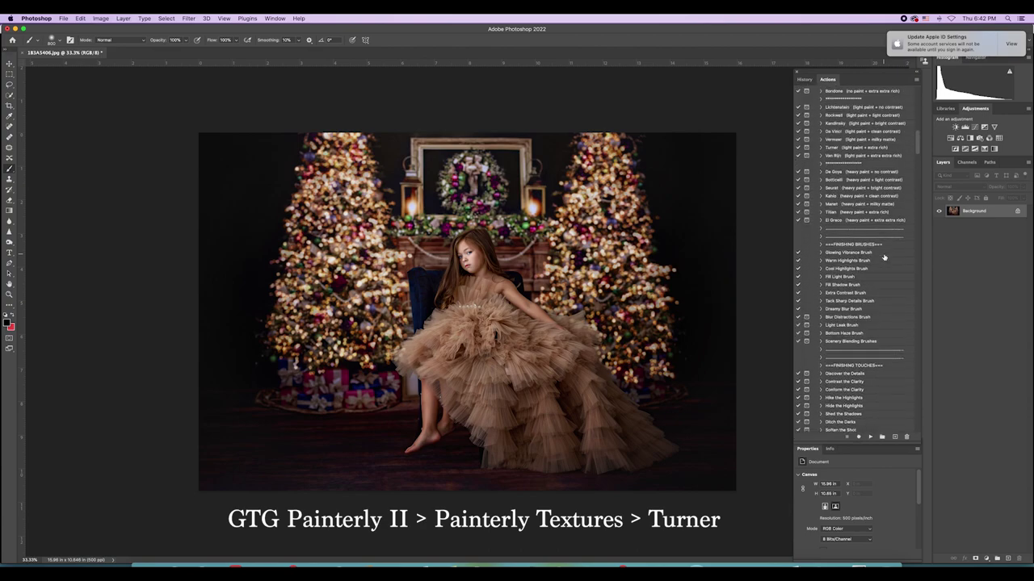
{"action": "left_click", "coordinate": [866, 160]}
{"action": "left_click", "coordinate": [870, 437]}
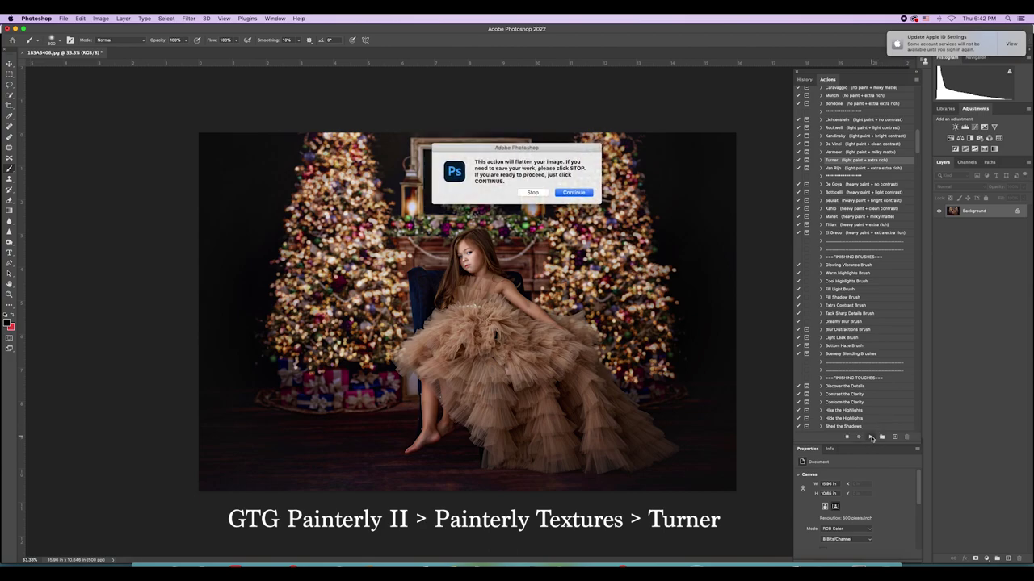
{"action": "left_click", "coordinate": [583, 192]}
{"action": "key", "text": "Return"}
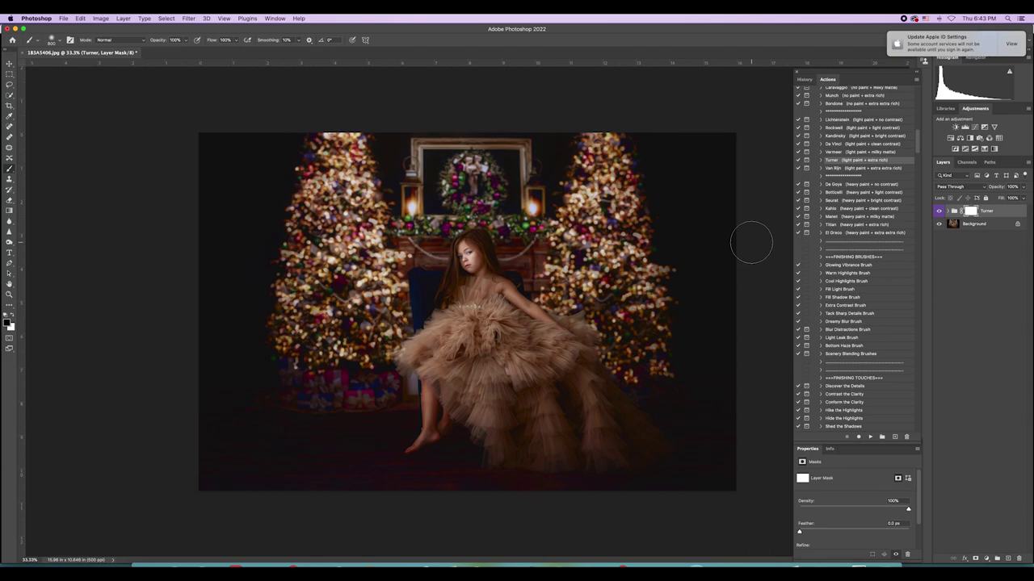
- Soften the Turner group to about 28% opacity and inspect the painterly effect
{"action": "left_click_drag", "start_coordinate": [1022, 197], "coordinate": [997, 197]}
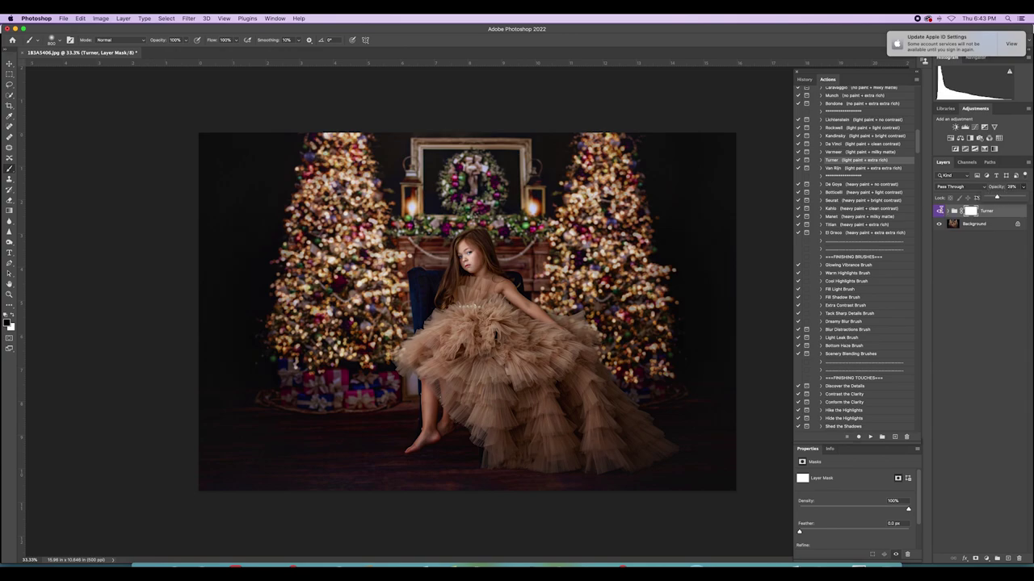
{"action": "key", "text": "super+plus"}
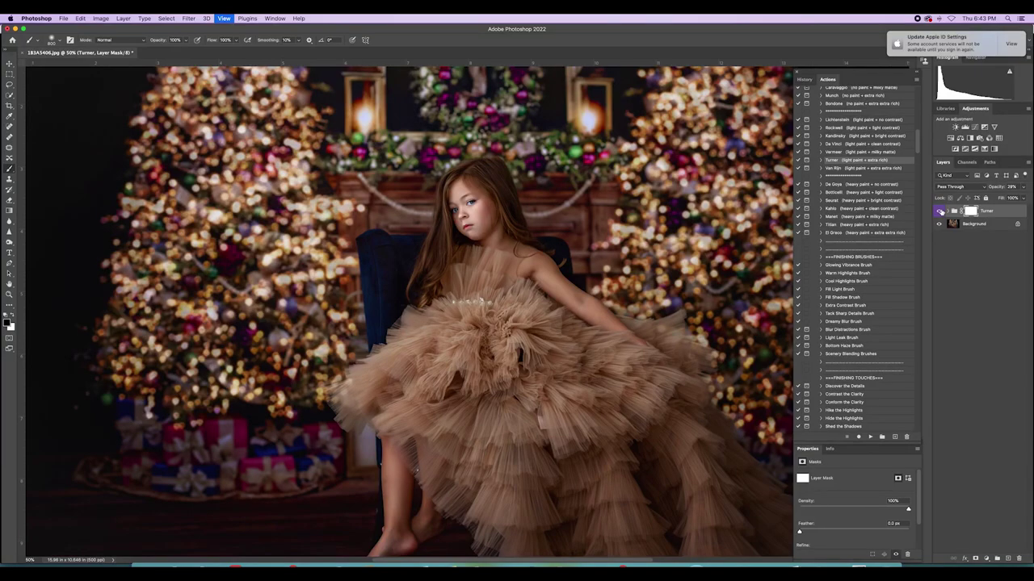
{"action": "key", "text": "super+minus"}
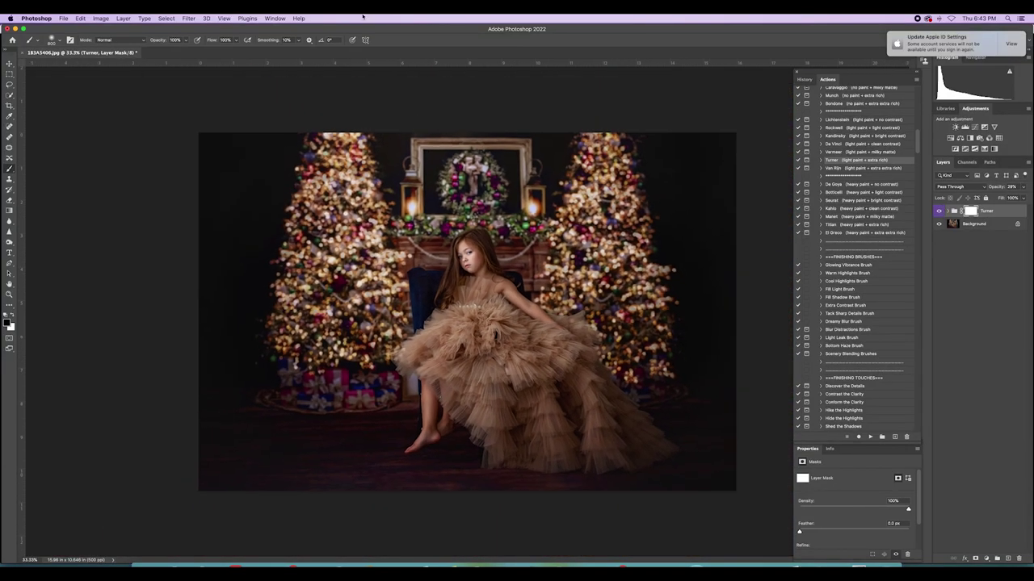
- Flatten the Turner group into the Background and view the photo at 16.7%
{"action": "left_click", "coordinate": [122, 18]}
{"action": "left_click", "coordinate": [162, 340]}
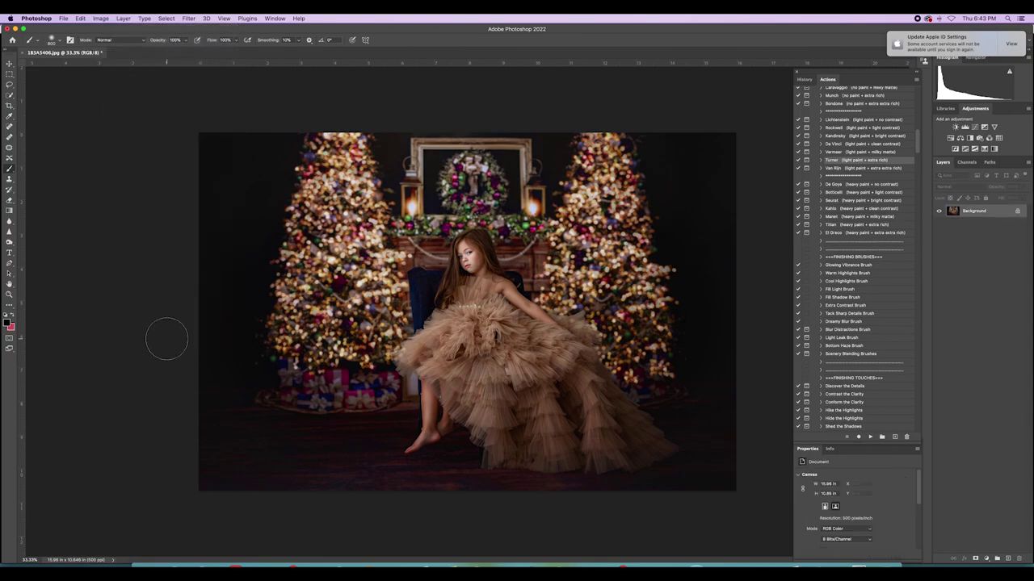
{"action": "key", "text": "super+minus"}
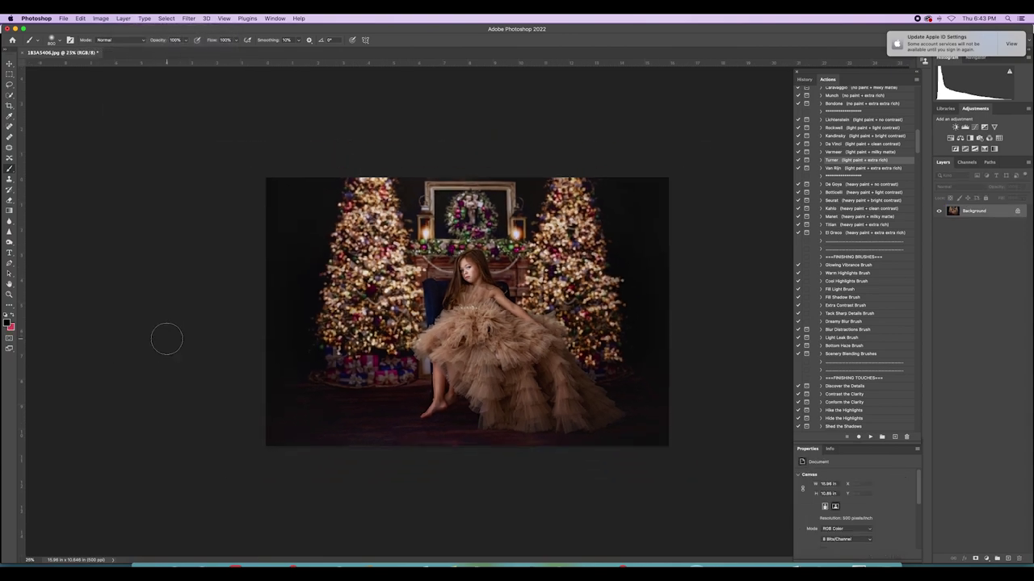
{"action": "key", "text": "super+minus"}
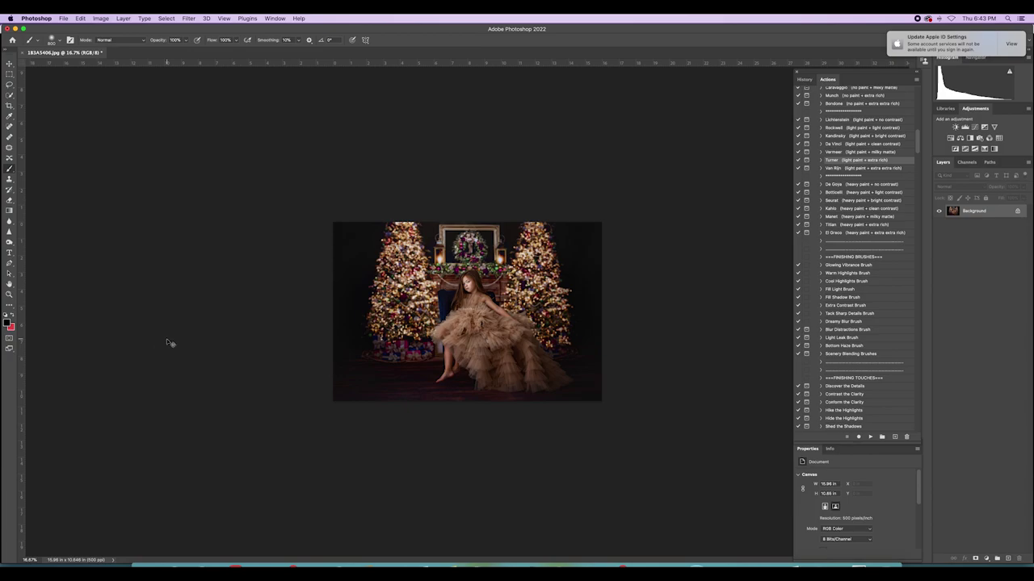
- Brighten the highlights with a Levels white input point of 250
{"action": "key", "text": "ctrl+l"}
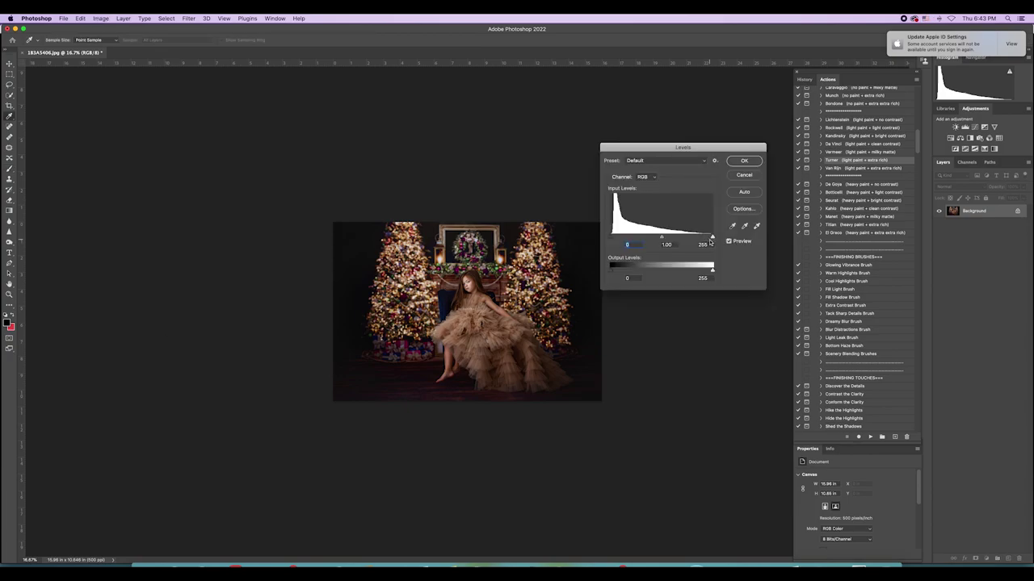
{"action": "left_click_drag", "start_coordinate": [711, 238], "coordinate": [710, 236]}
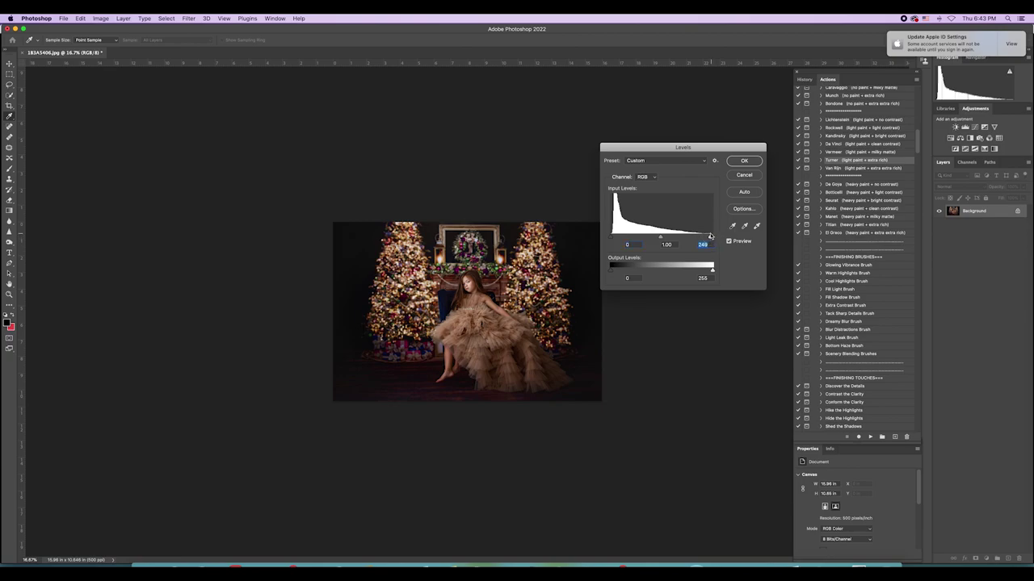
{"action": "left_click", "coordinate": [739, 163]}
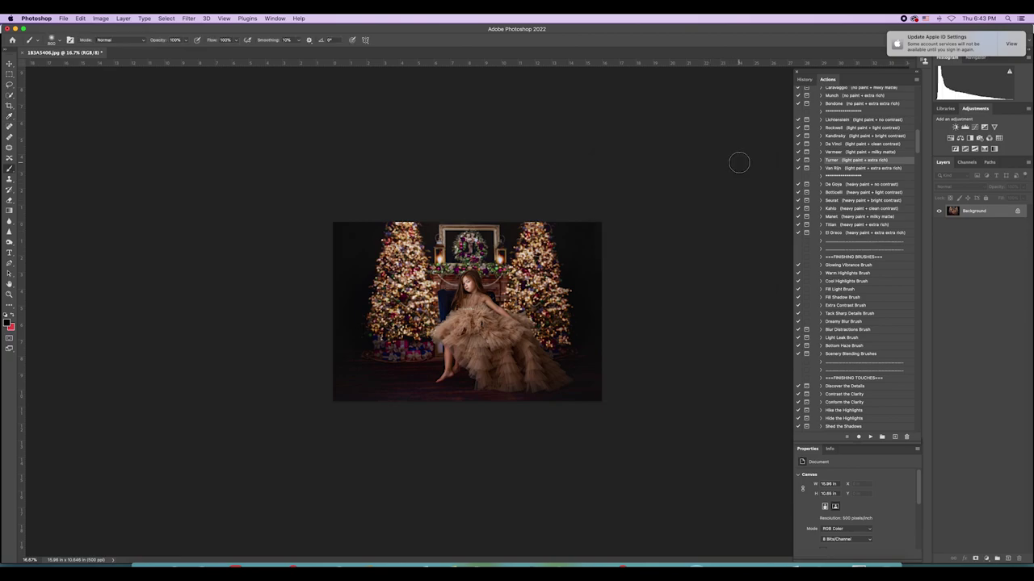
{"action": "key", "text": "super+equal"}
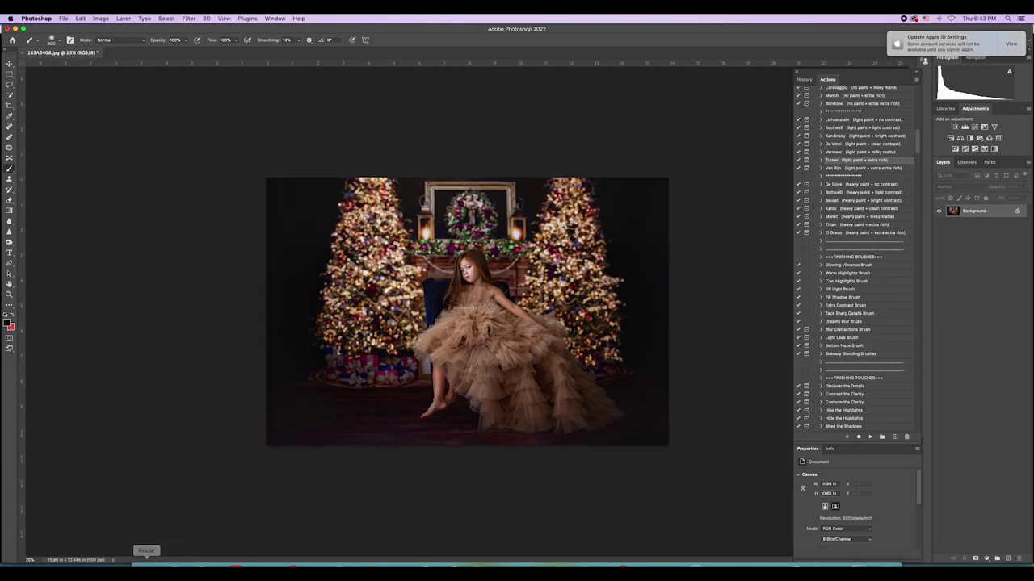
- From Passport 2022 > OVE006 - Holiday Sparkle 1 > Sparkles, drag Sparkle 2.jpg onto the photo
{"action": "left_click", "coordinate": [146, 563]}
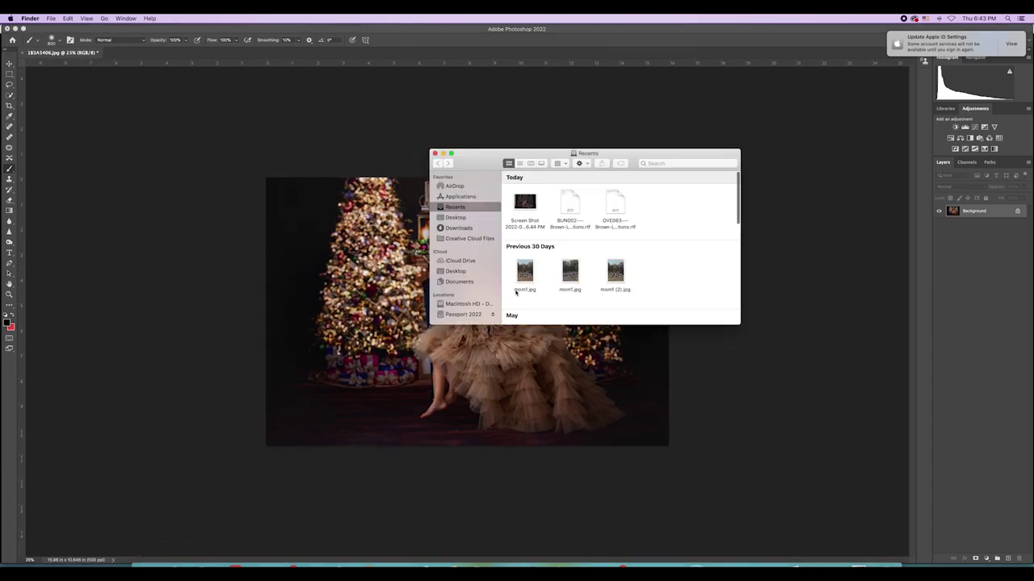
{"action": "left_click", "coordinate": [462, 314]}
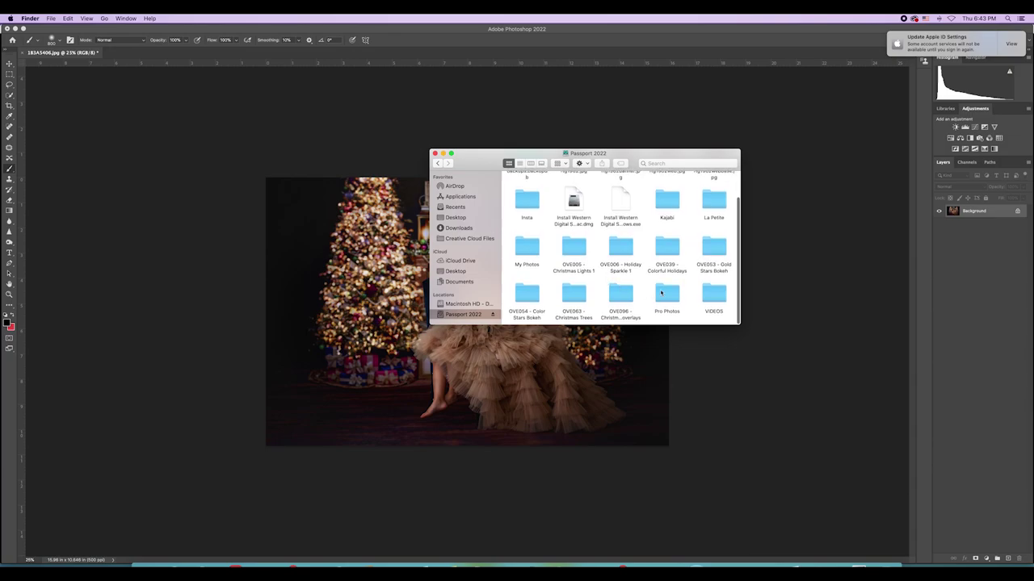
{"action": "double_click", "coordinate": [620, 250]}
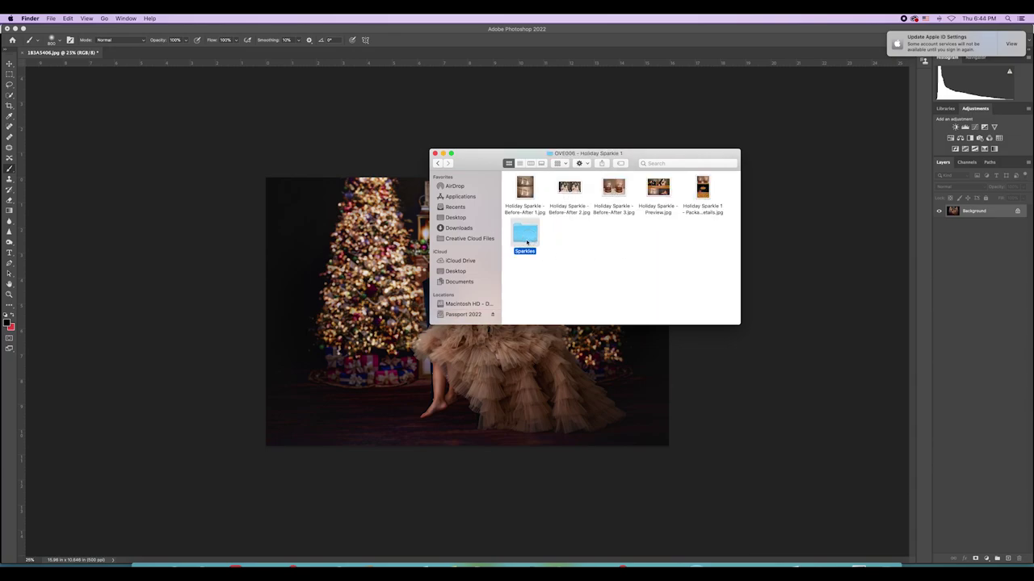
{"action": "double_click", "coordinate": [529, 240]}
{"action": "left_click", "coordinate": [570, 188]}
{"action": "left_click_drag", "start_coordinate": [569, 187], "coordinate": [356, 262]}
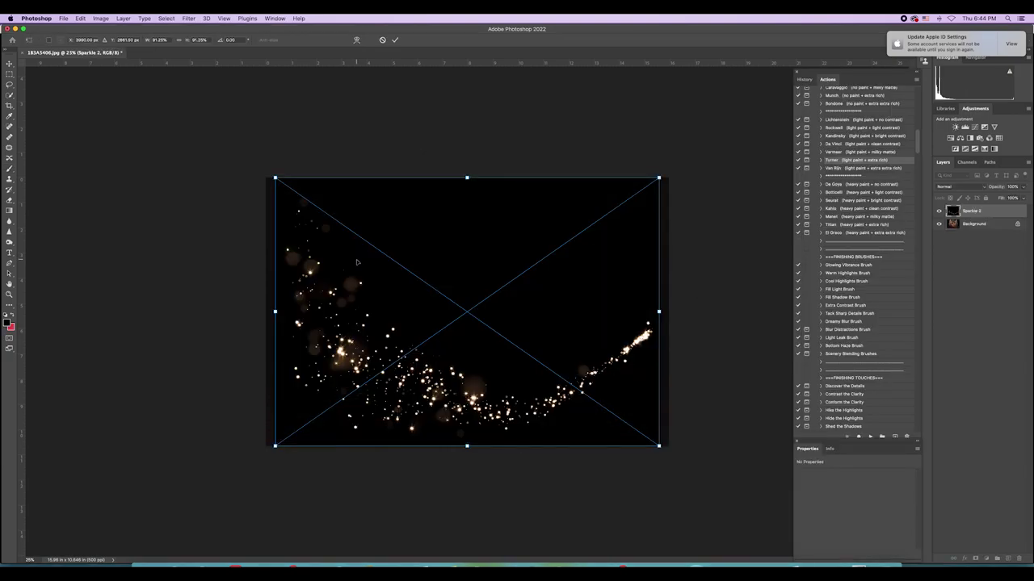
- Set Sparkle 2 to Screen blend mode, then enlarge, reposition and commit it over the portrait
{"action": "left_click", "coordinate": [972, 189]}
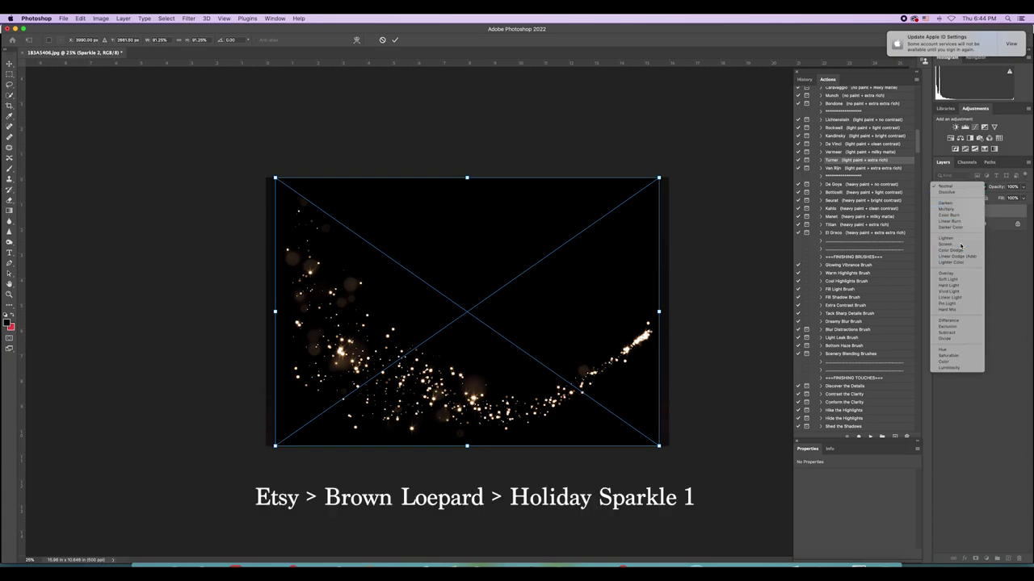
{"action": "left_click", "coordinate": [960, 244]}
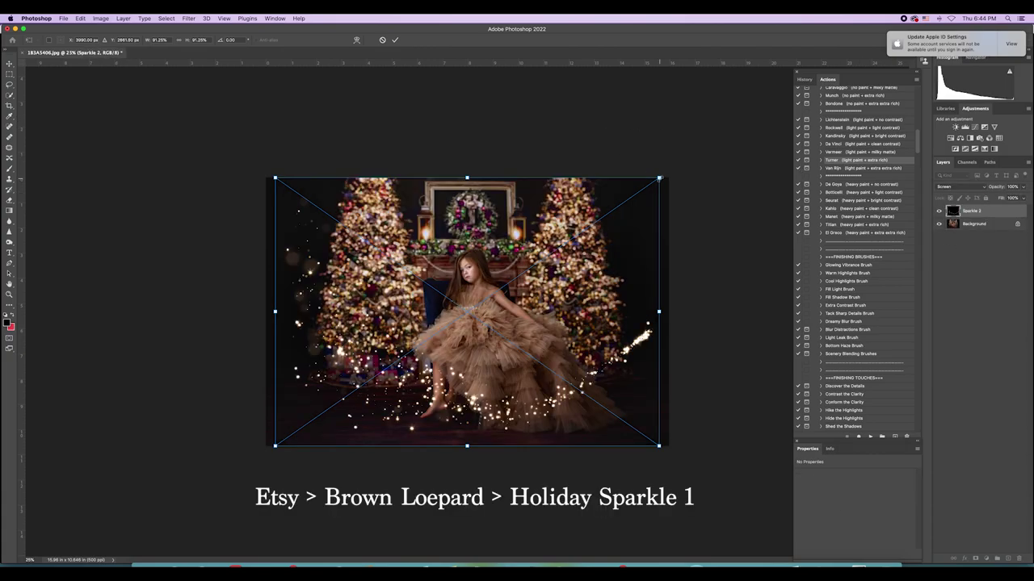
{"action": "left_click_drag", "start_coordinate": [659, 177], "coordinate": [707, 143]}
{"action": "left_click_drag", "start_coordinate": [657, 235], "coordinate": [624, 286]}
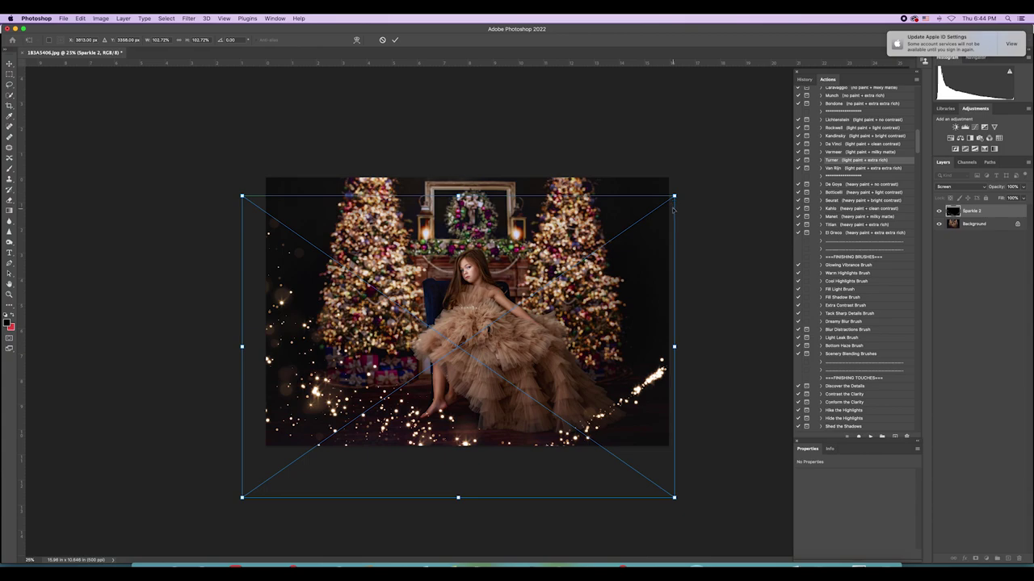
{"action": "left_click_drag", "start_coordinate": [675, 195], "coordinate": [732, 131]}
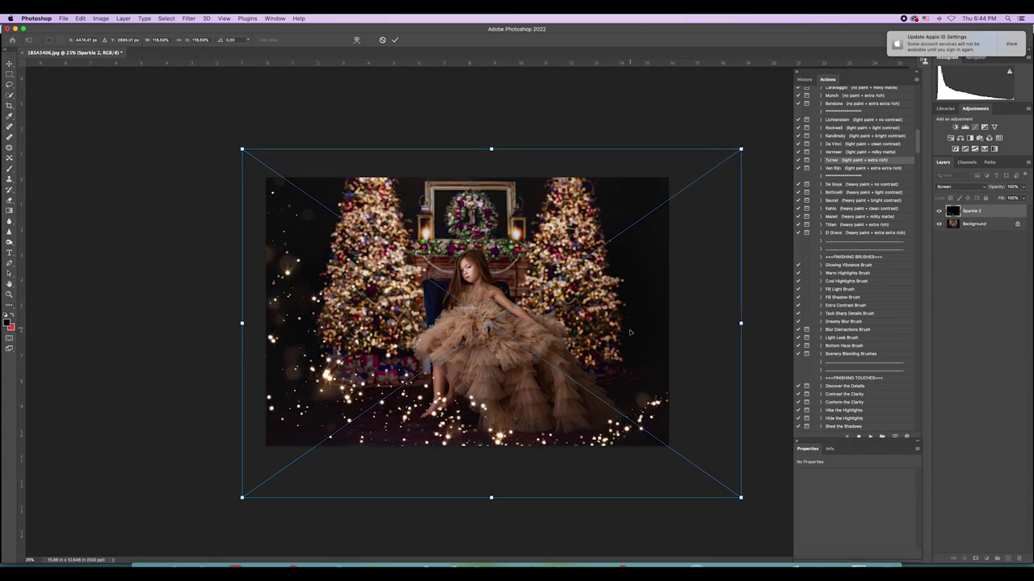
{"action": "left_click", "coordinate": [395, 40]}
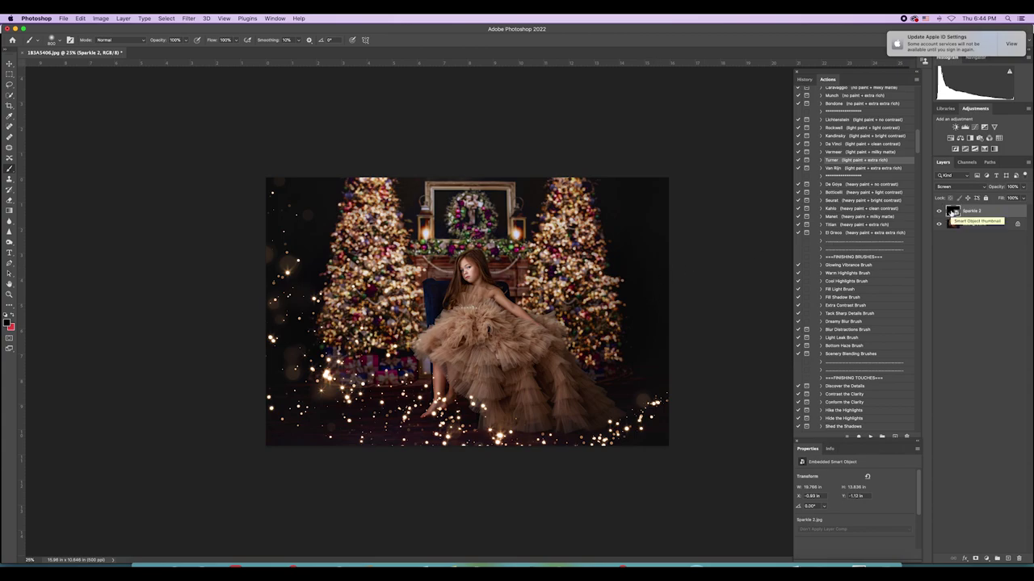
- Duplicate the Sparkle 2 layer and flip the copy horizontally
{"action": "key", "text": "super+j"}
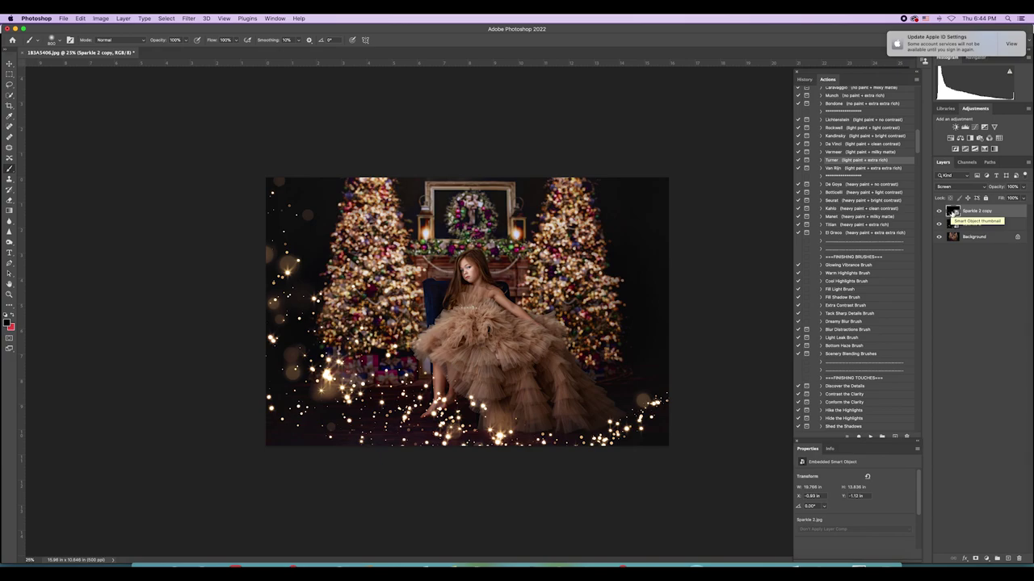
{"action": "left_click", "coordinate": [81, 17]}
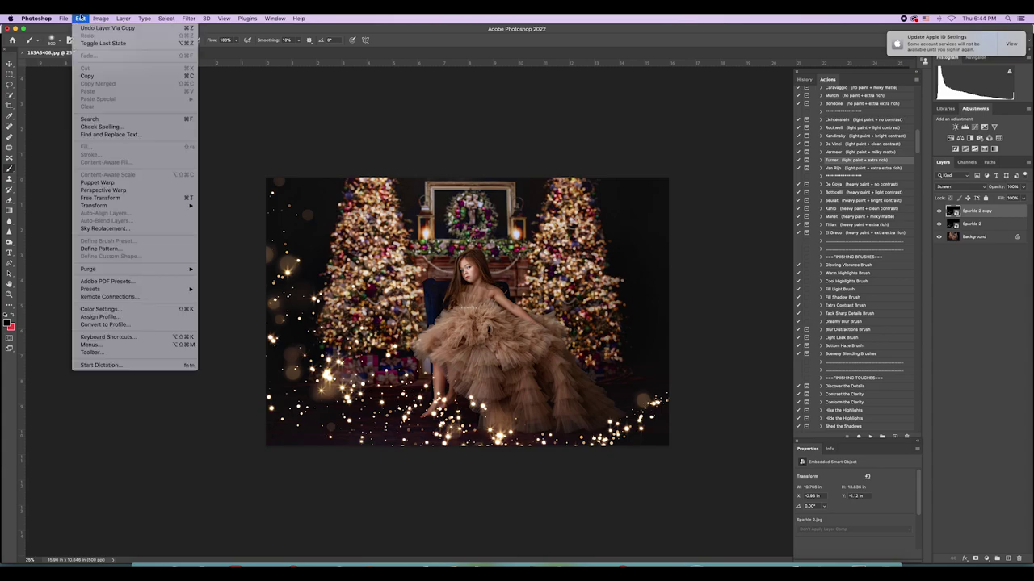
{"action": "mouse_move", "coordinate": [112, 207]}
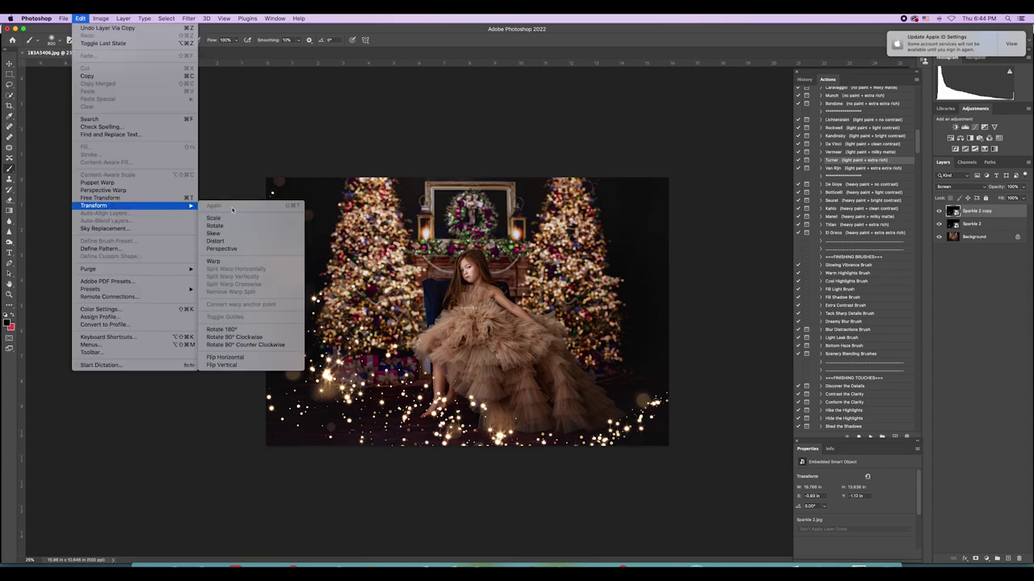
{"action": "left_click", "coordinate": [240, 360]}
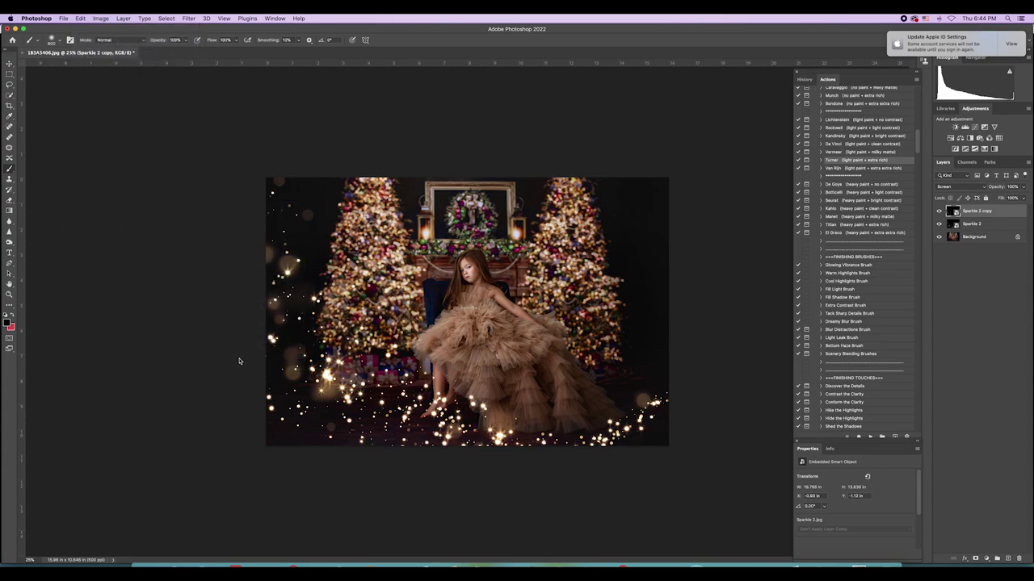
- Rotate the copy to about 169°, distort a corner outward, nudge it right and down, and commit
{"action": "key", "text": "super+t"}
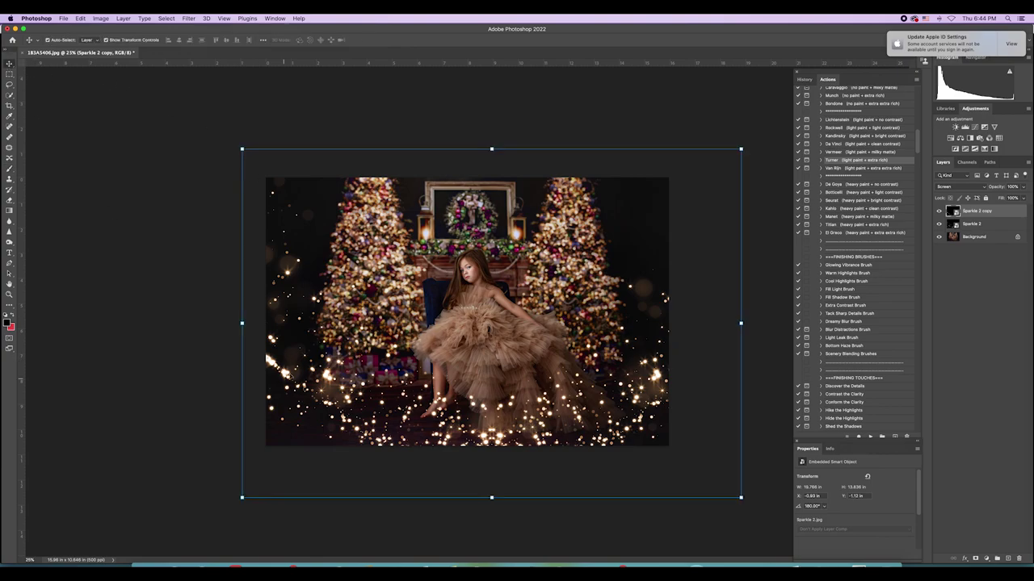
{"action": "left_click_drag", "start_coordinate": [745, 137], "coordinate": [688, 115]}
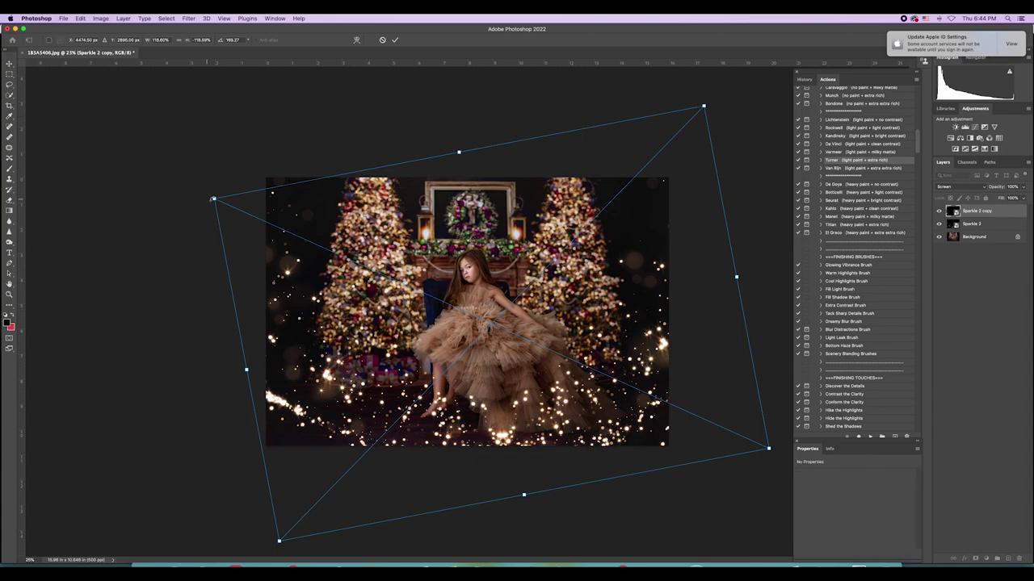
{"action": "left_click_drag", "start_coordinate": [214, 198], "coordinate": [170, 178]}
{"action": "left_click_drag", "start_coordinate": [634, 310], "coordinate": [646, 327]}
{"action": "left_click", "coordinate": [395, 40]}
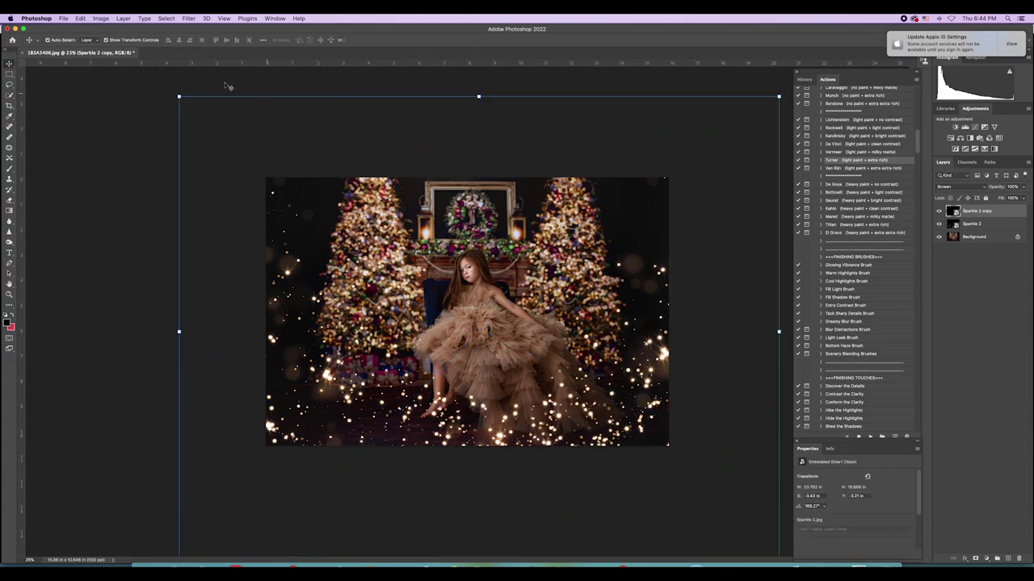
- Apply a Gaussian Blur of about 7.6 pixels to the Sparkle 2 copy layer
{"action": "left_click", "coordinate": [189, 17]}
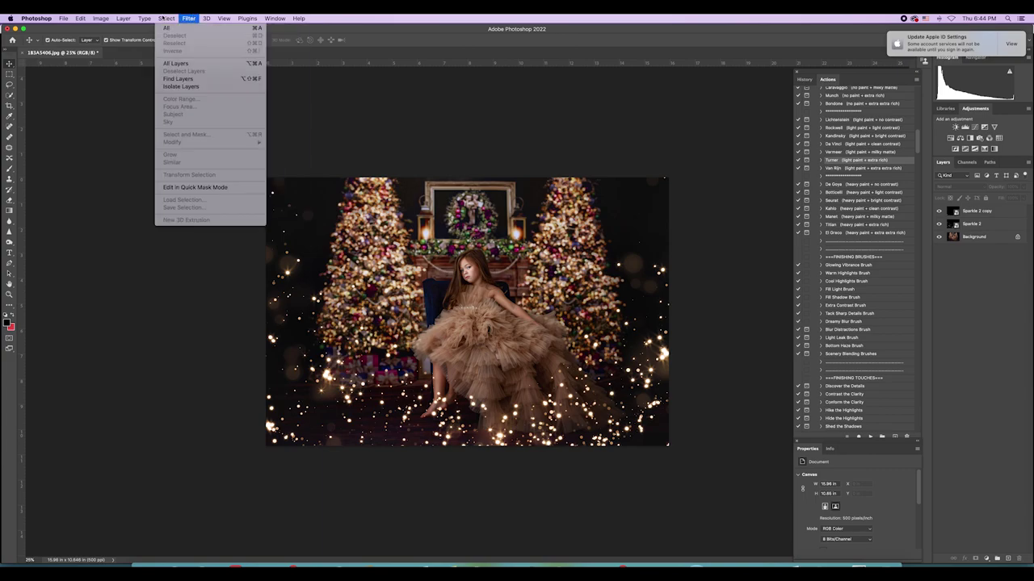
{"action": "left_click", "coordinate": [164, 18]}
{"action": "left_click", "coordinate": [953, 211]}
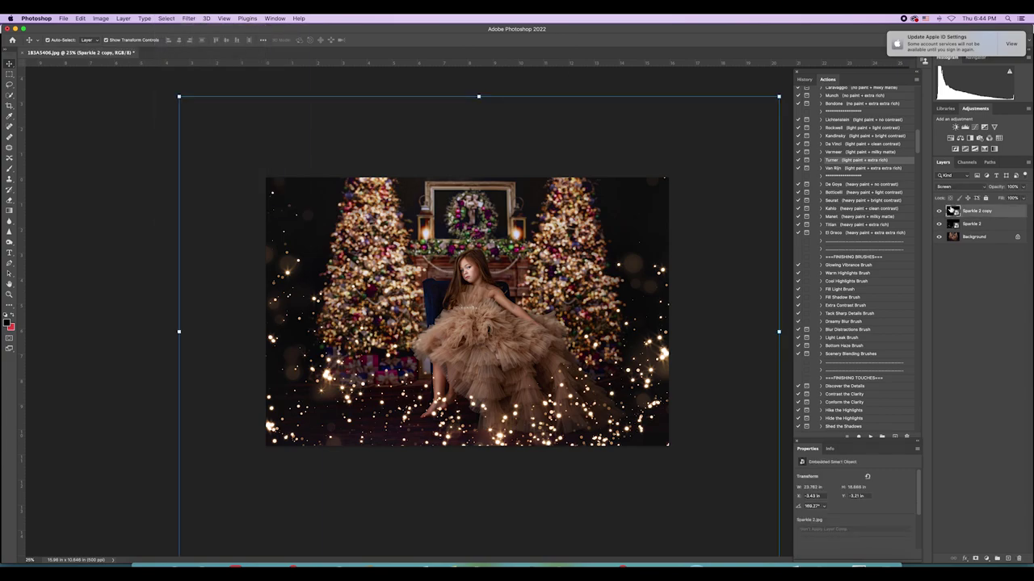
{"action": "left_click", "coordinate": [186, 18]}
{"action": "mouse_move", "coordinate": [224, 130]}
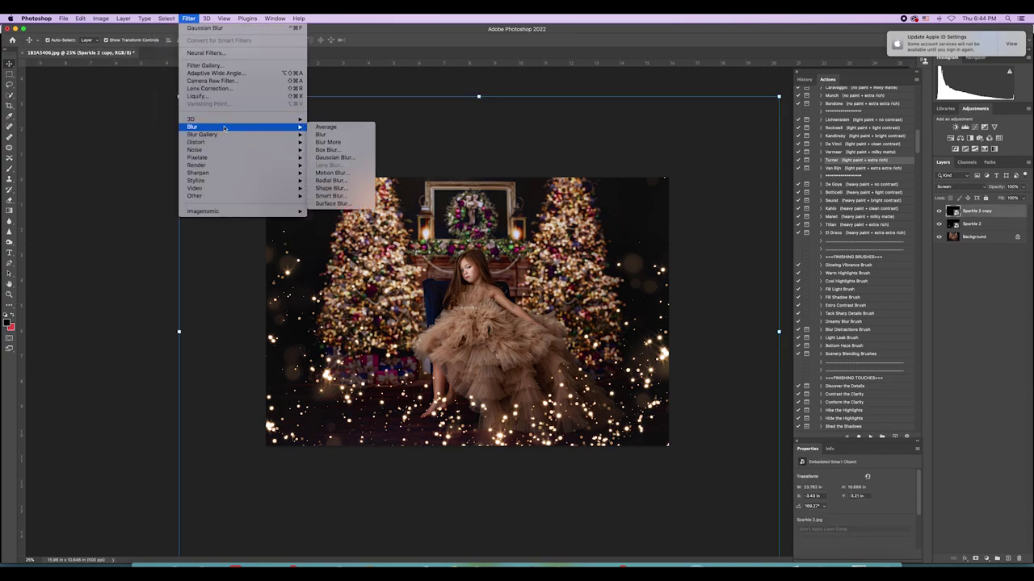
{"action": "left_click", "coordinate": [365, 159]}
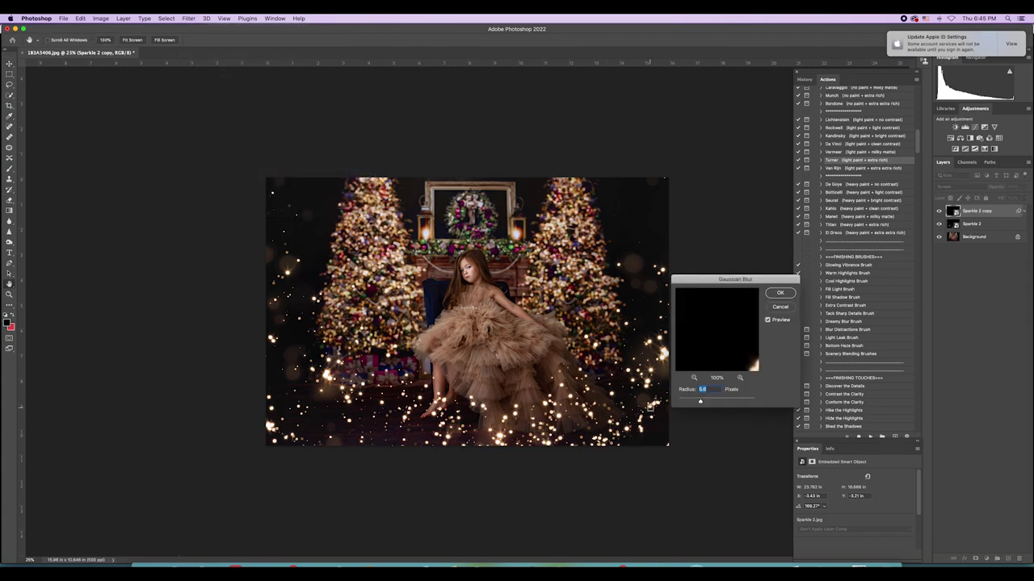
{"action": "left_click_drag", "start_coordinate": [700, 401], "coordinate": [704, 402]}
{"action": "left_click", "coordinate": [773, 294]}
- Apply the same Gaussian Blur to Sparkle 2, then select both sparkle layers
{"action": "left_click", "coordinate": [960, 246]}
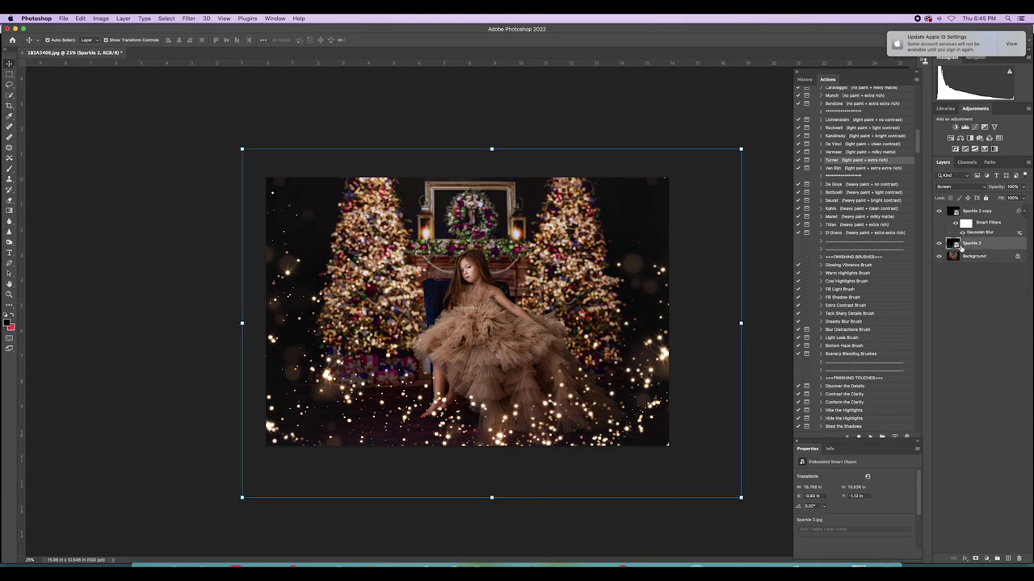
{"action": "left_click", "coordinate": [188, 18]}
{"action": "mouse_move", "coordinate": [301, 127]}
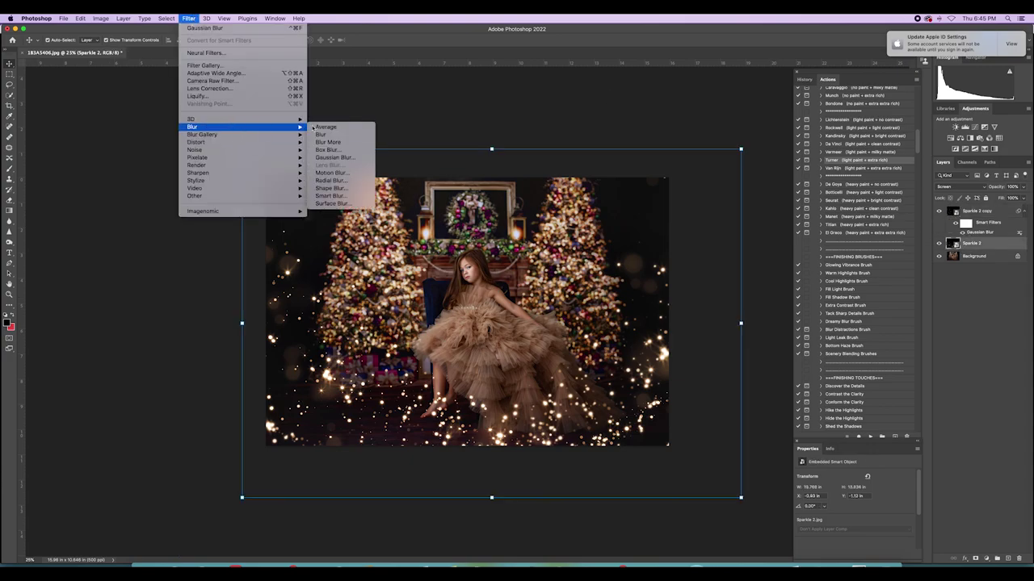
{"action": "left_click", "coordinate": [335, 158]}
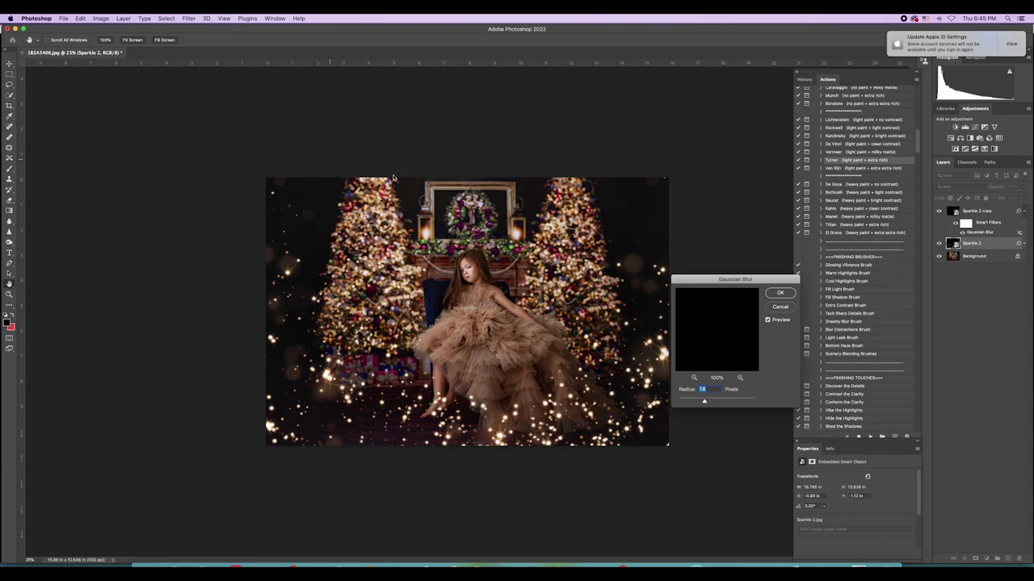
{"action": "left_click", "coordinate": [779, 294]}
{"action": "key", "text": "v"}
{"action": "left_click", "coordinate": [962, 213]}
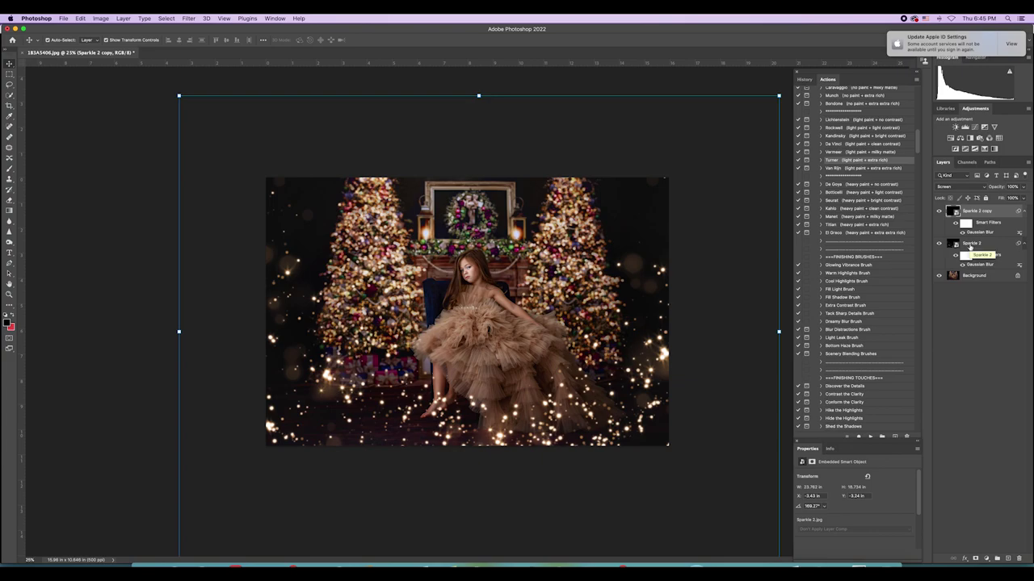
{"action": "left_click", "coordinate": [969, 245], "text": "shift"}
- Lower both blurred sparkle layers' opacity to dim the golden sparkles
{"action": "left_click", "coordinate": [1023, 187]}
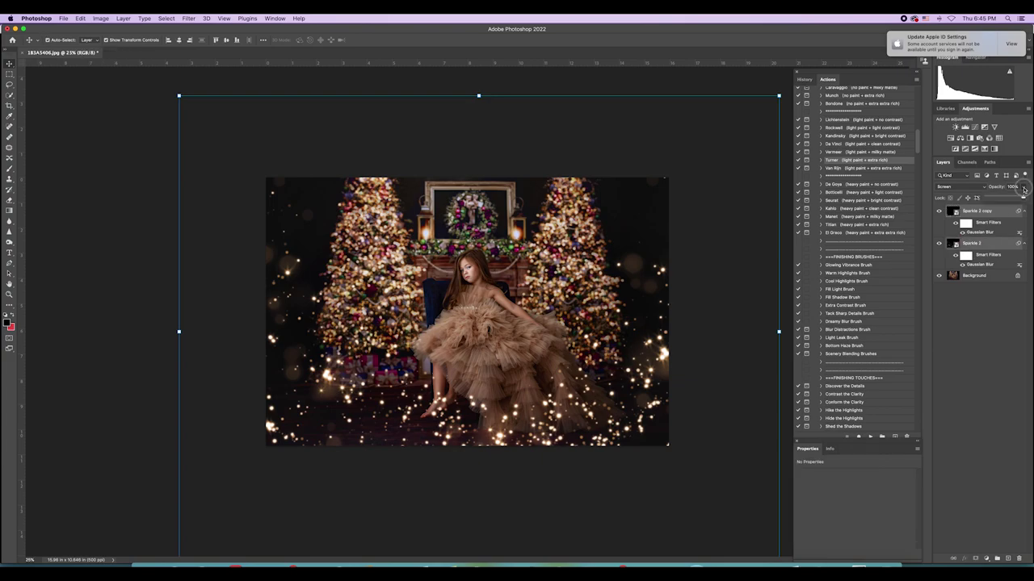
{"action": "mouse_move", "coordinate": [1022, 196]}
{"action": "left_mouse_down"}
{"action": "mouse_move", "coordinate": [989, 198]}
{"action": "mouse_move", "coordinate": [1007, 198]}
{"action": "left_mouse_up"}
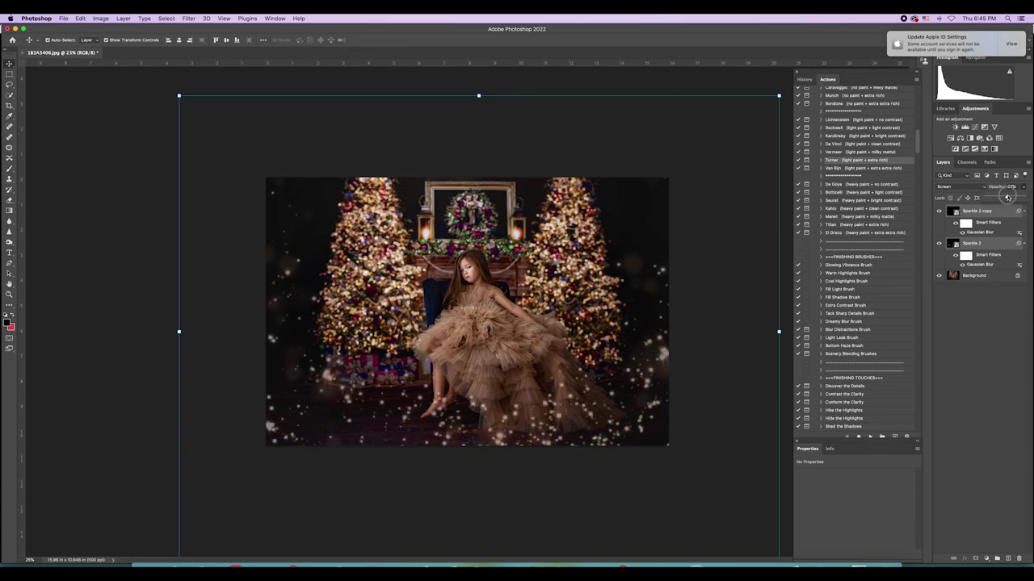
{"action": "left_click", "coordinate": [680, 76]}
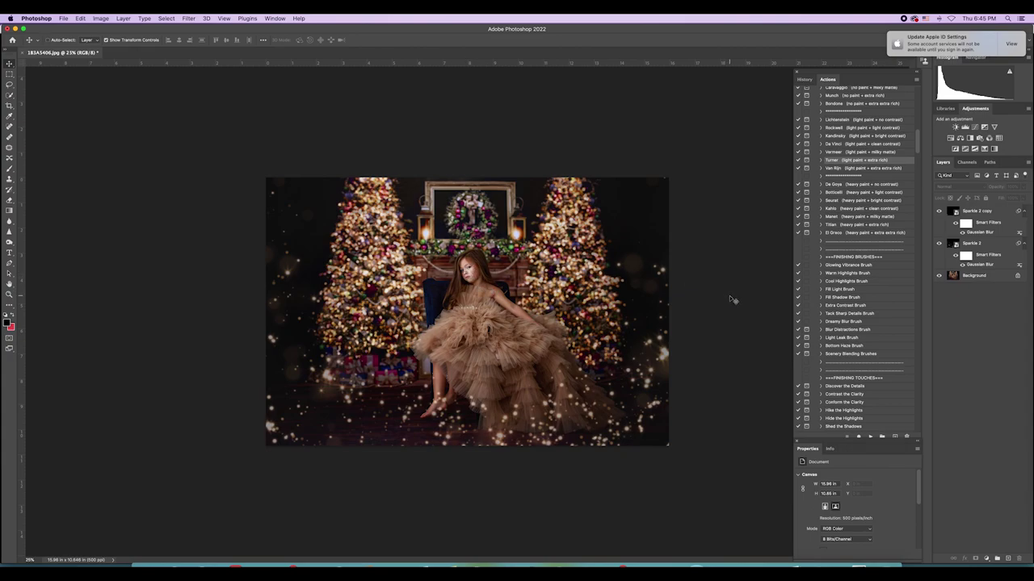
- Flatten the portrait into a single Background layer
{"action": "key", "text": "super+minus"}
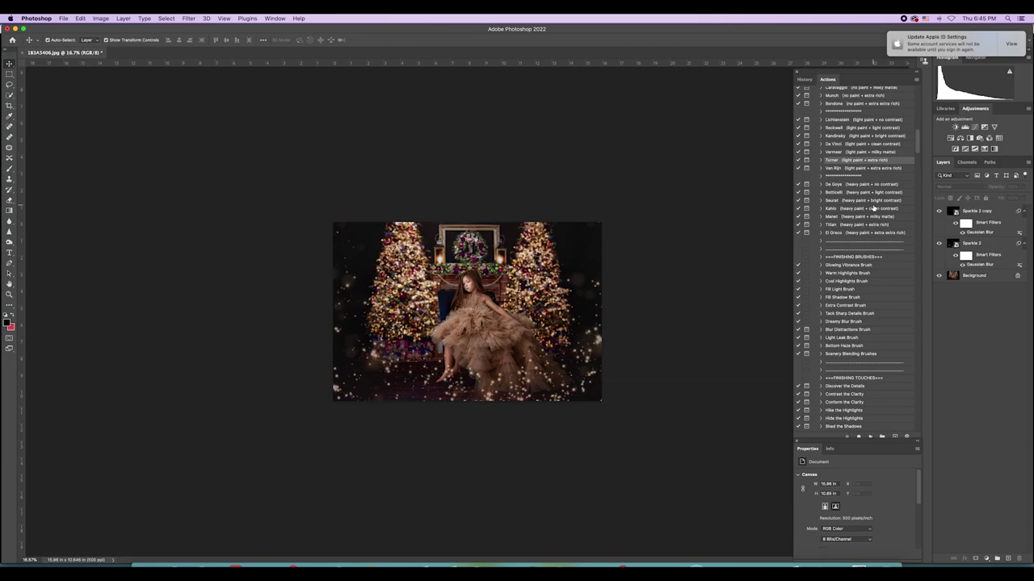
{"action": "left_click", "coordinate": [123, 18]}
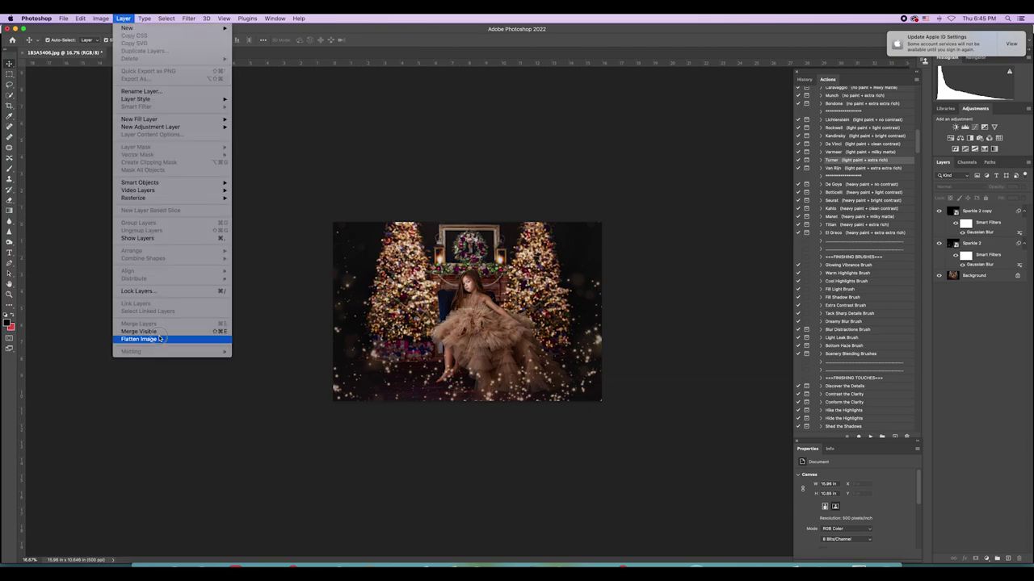
{"action": "left_click", "coordinate": [166, 339]}
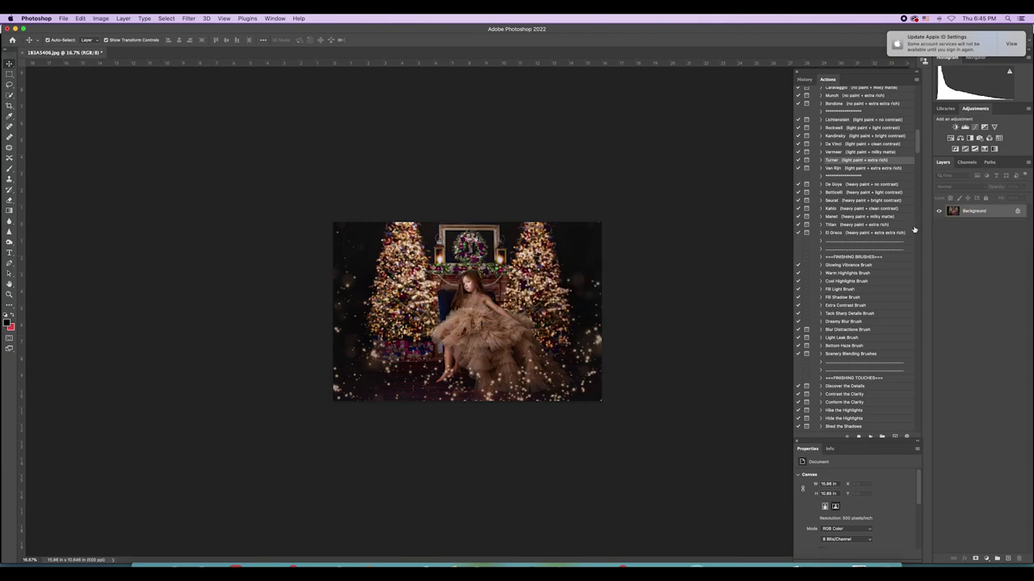
- In the History panel, toggle between the original snapshot and the final Flatten Image state
{"action": "scroll", "coordinate": [878, 202], "scroll_direction": "up", "scroll_amount": 10}
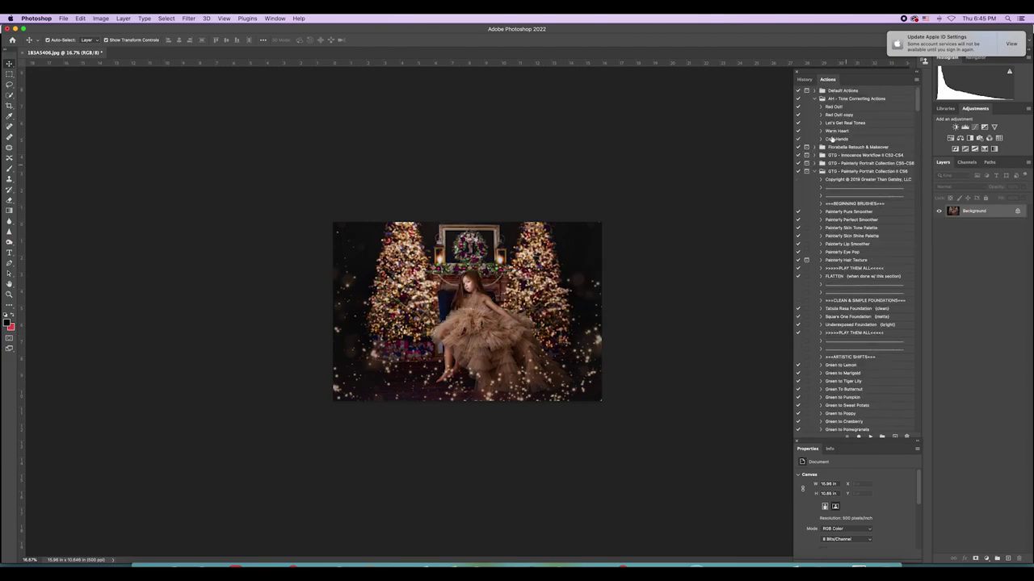
{"action": "left_click", "coordinate": [804, 79]}
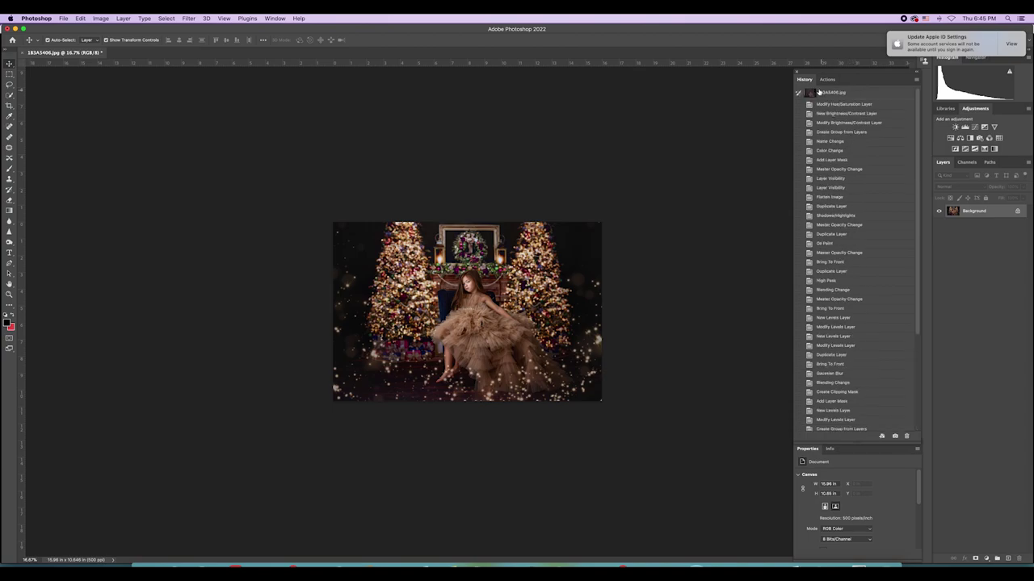
{"action": "left_click", "coordinate": [818, 92]}
{"action": "scroll", "coordinate": [853, 275], "scroll_direction": "down", "scroll_amount": 5}
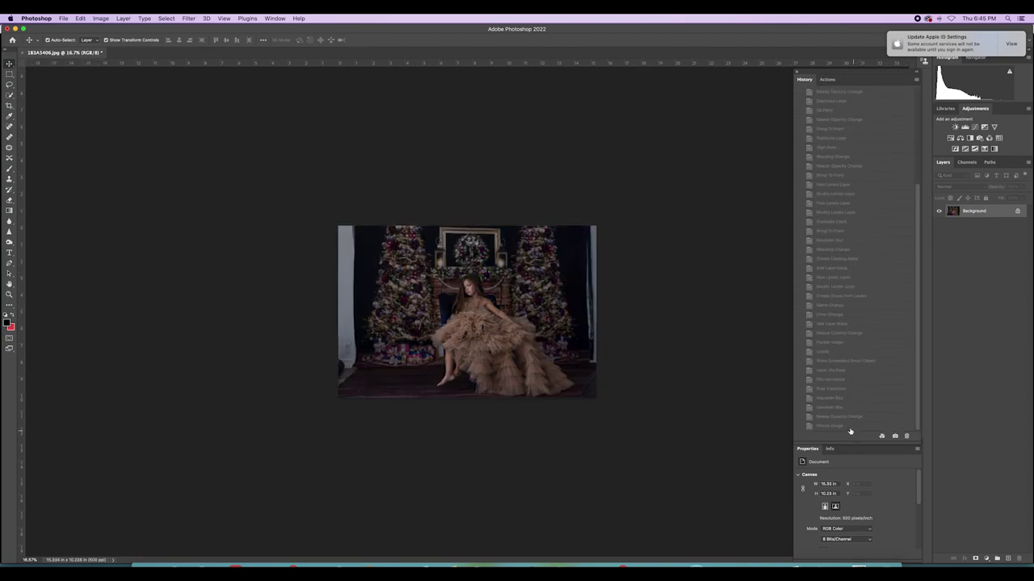
{"action": "left_click", "coordinate": [848, 426]}
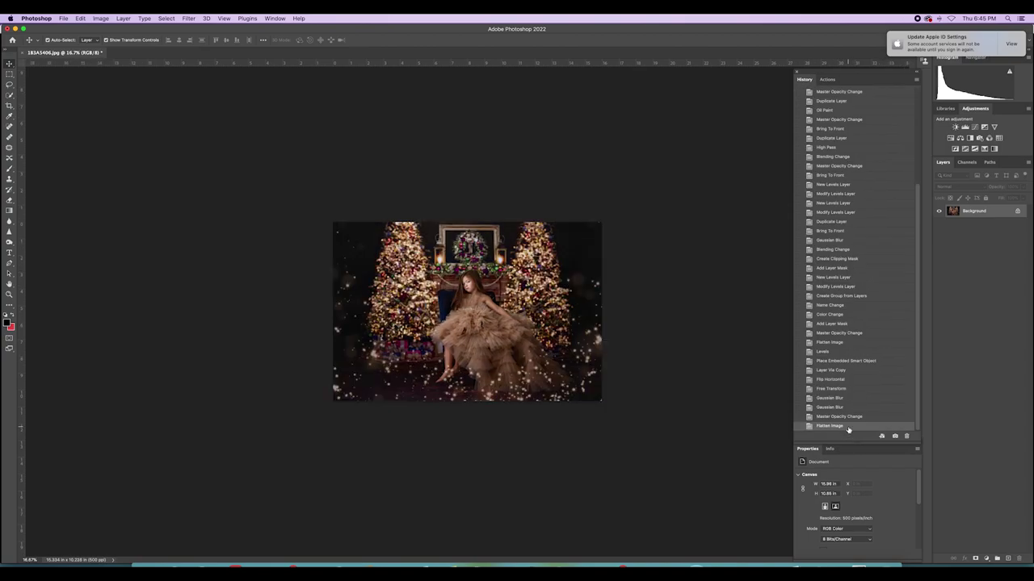
{"action": "scroll", "coordinate": [851, 155], "scroll_direction": "up", "scroll_amount": 5}
{"action": "left_click", "coordinate": [822, 93]}
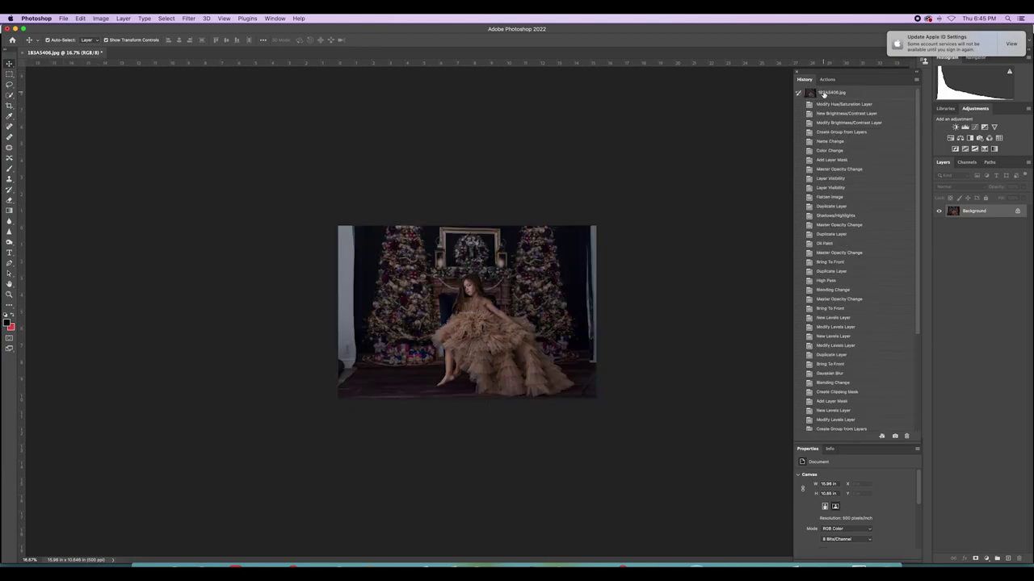
{"action": "scroll", "coordinate": [823, 97], "scroll_direction": "down", "scroll_amount": 5}
{"action": "left_click", "coordinate": [838, 426]}
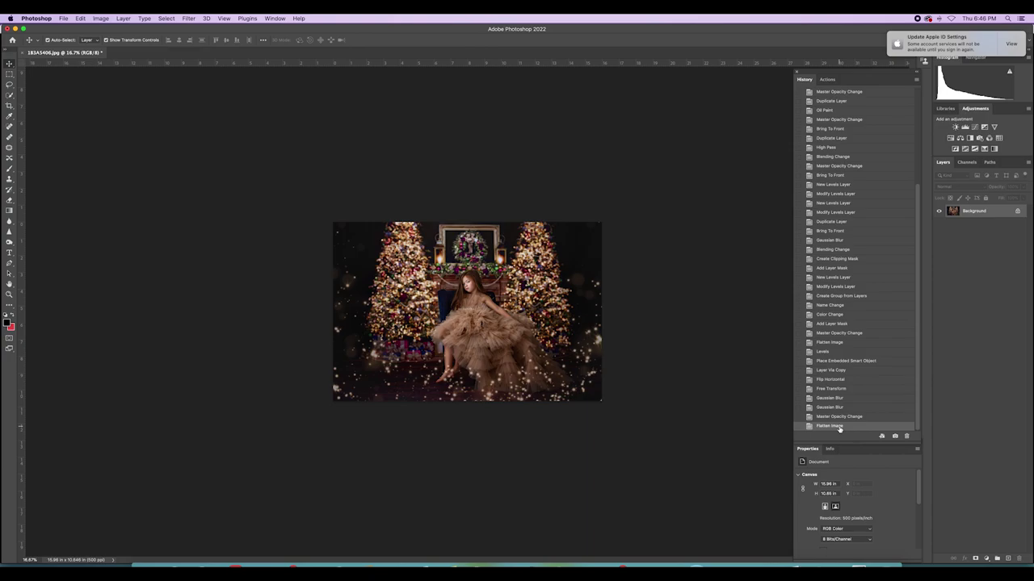
- At 25% zoom, view the original once more and end on the final flattened edit
{"action": "key", "text": "super+equal"}
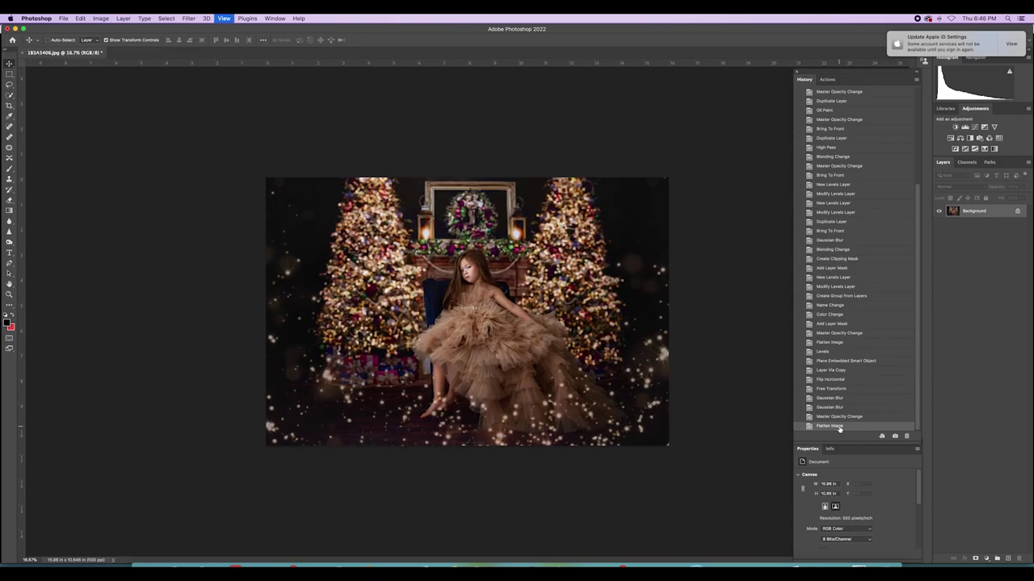
{"action": "scroll", "coordinate": [818, 147], "scroll_direction": "up", "scroll_amount": 5}
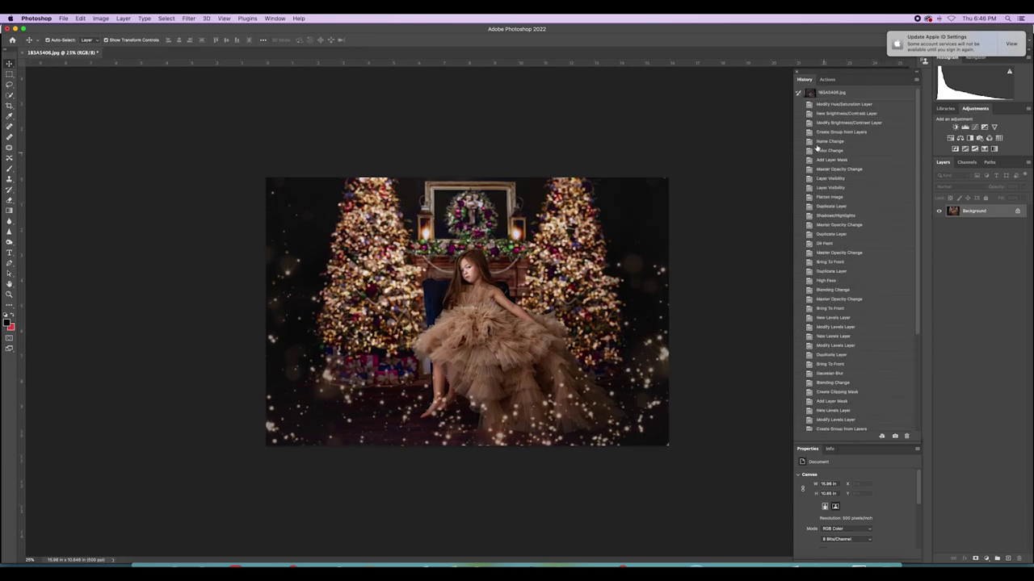
{"action": "left_click", "coordinate": [809, 93]}
{"action": "scroll", "coordinate": [858, 404], "scroll_direction": "down", "scroll_amount": 4}
{"action": "left_click", "coordinate": [859, 429]}
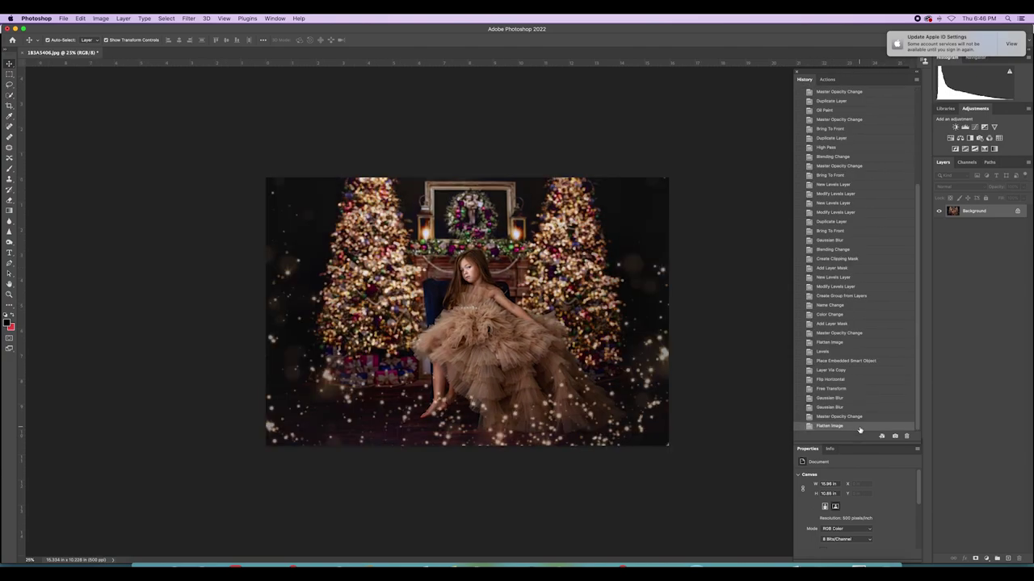